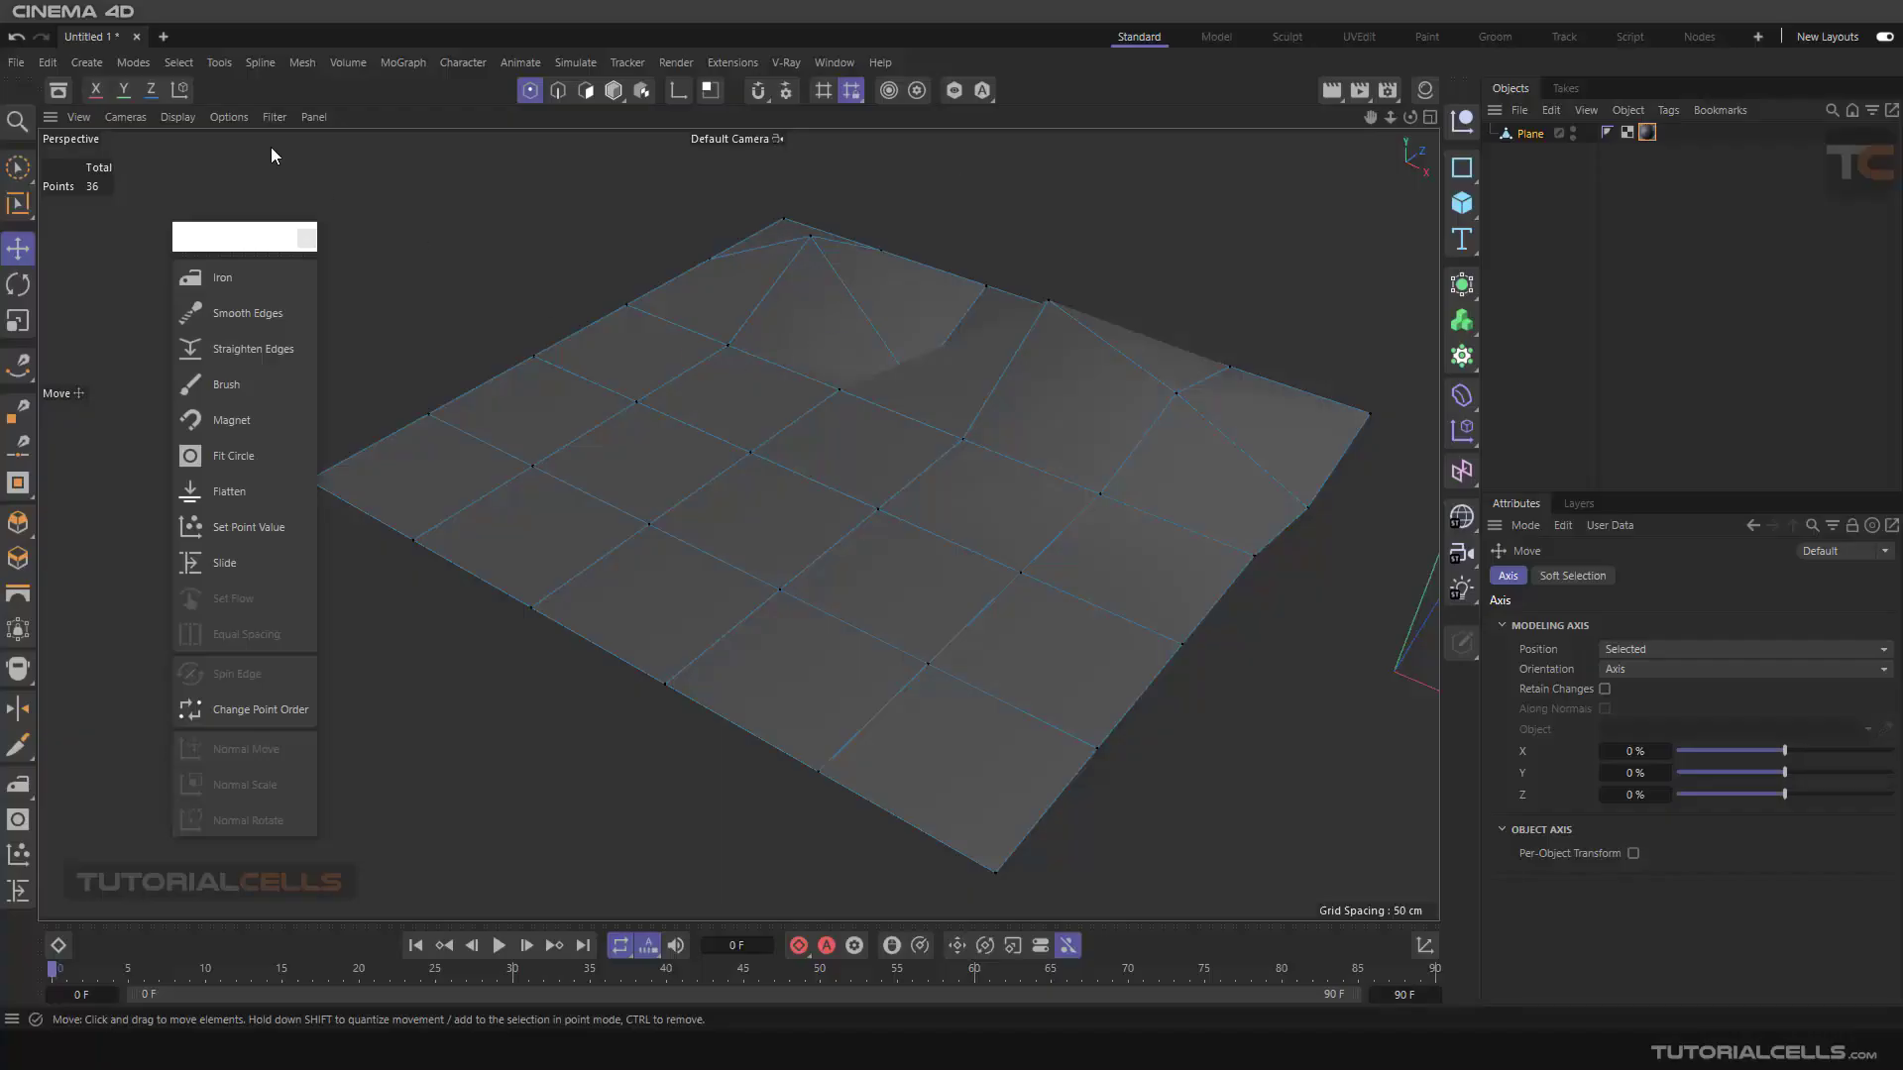
click(303, 62)
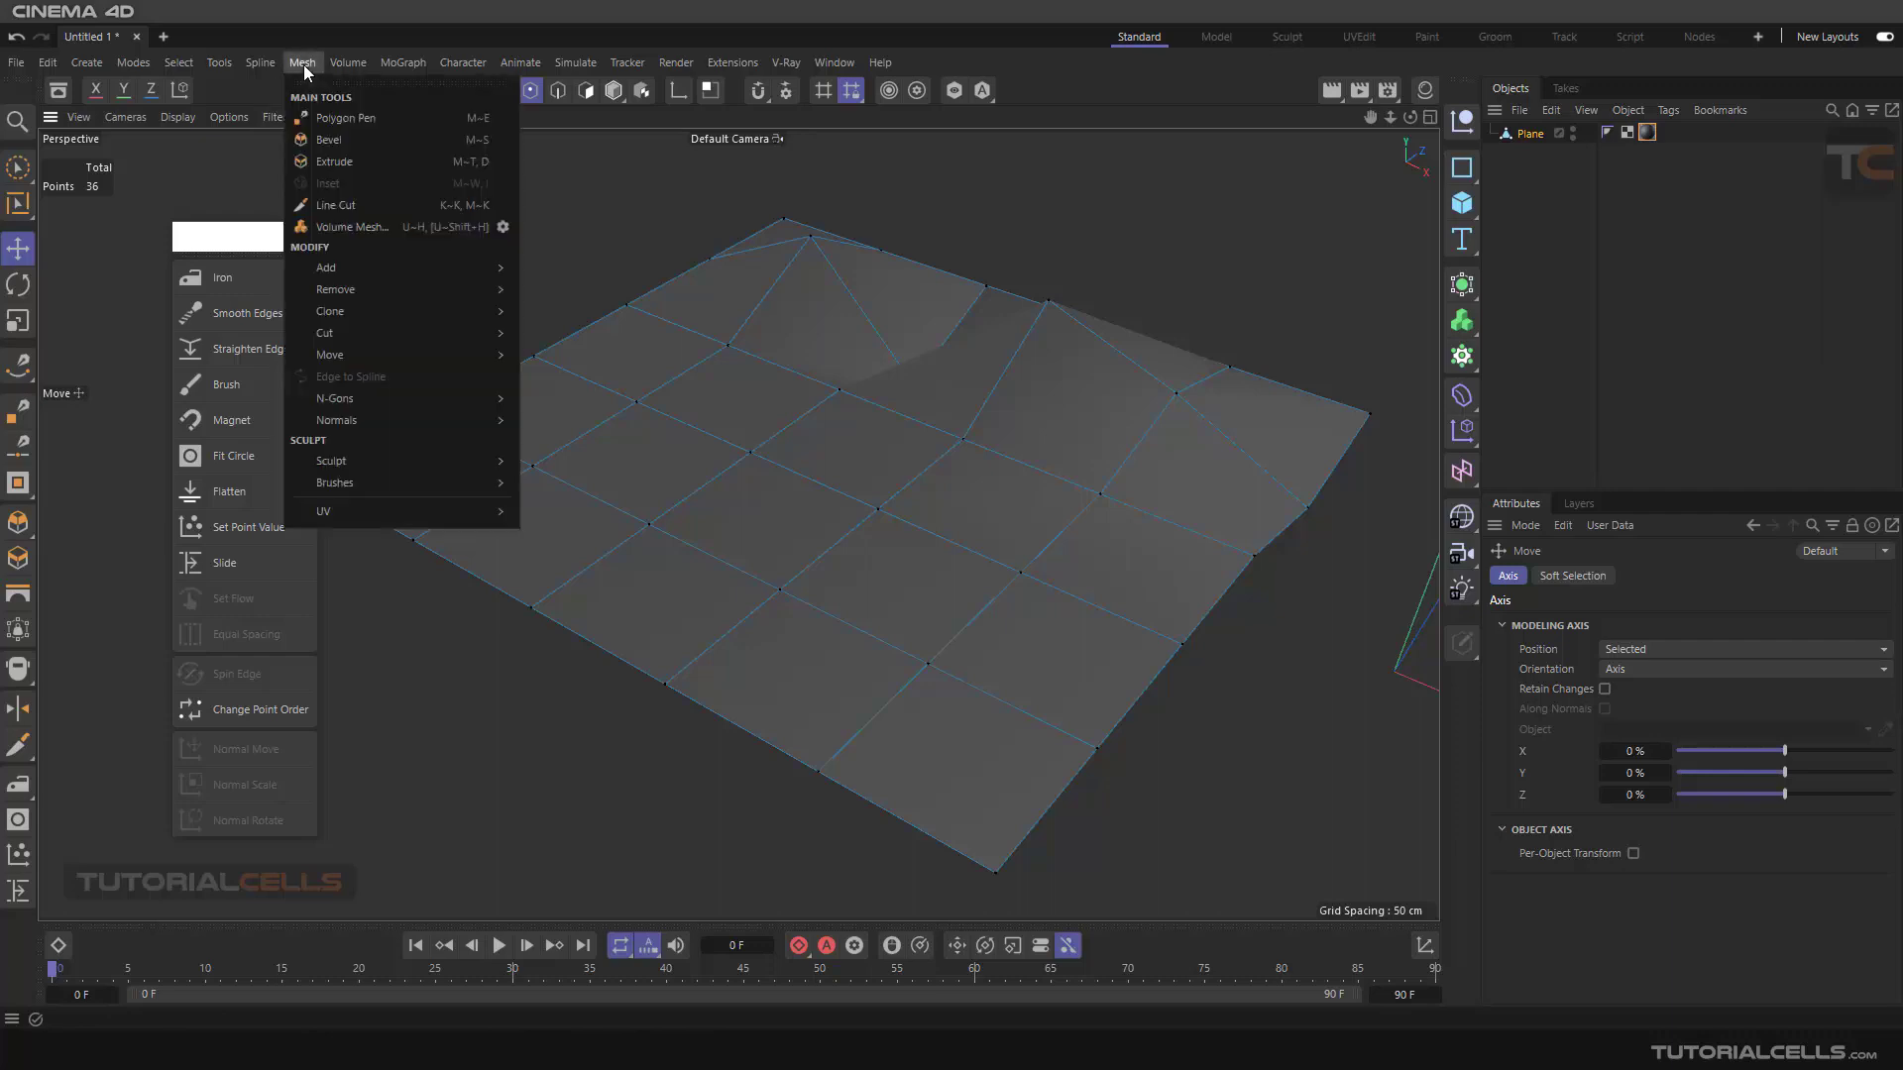
click(220, 228)
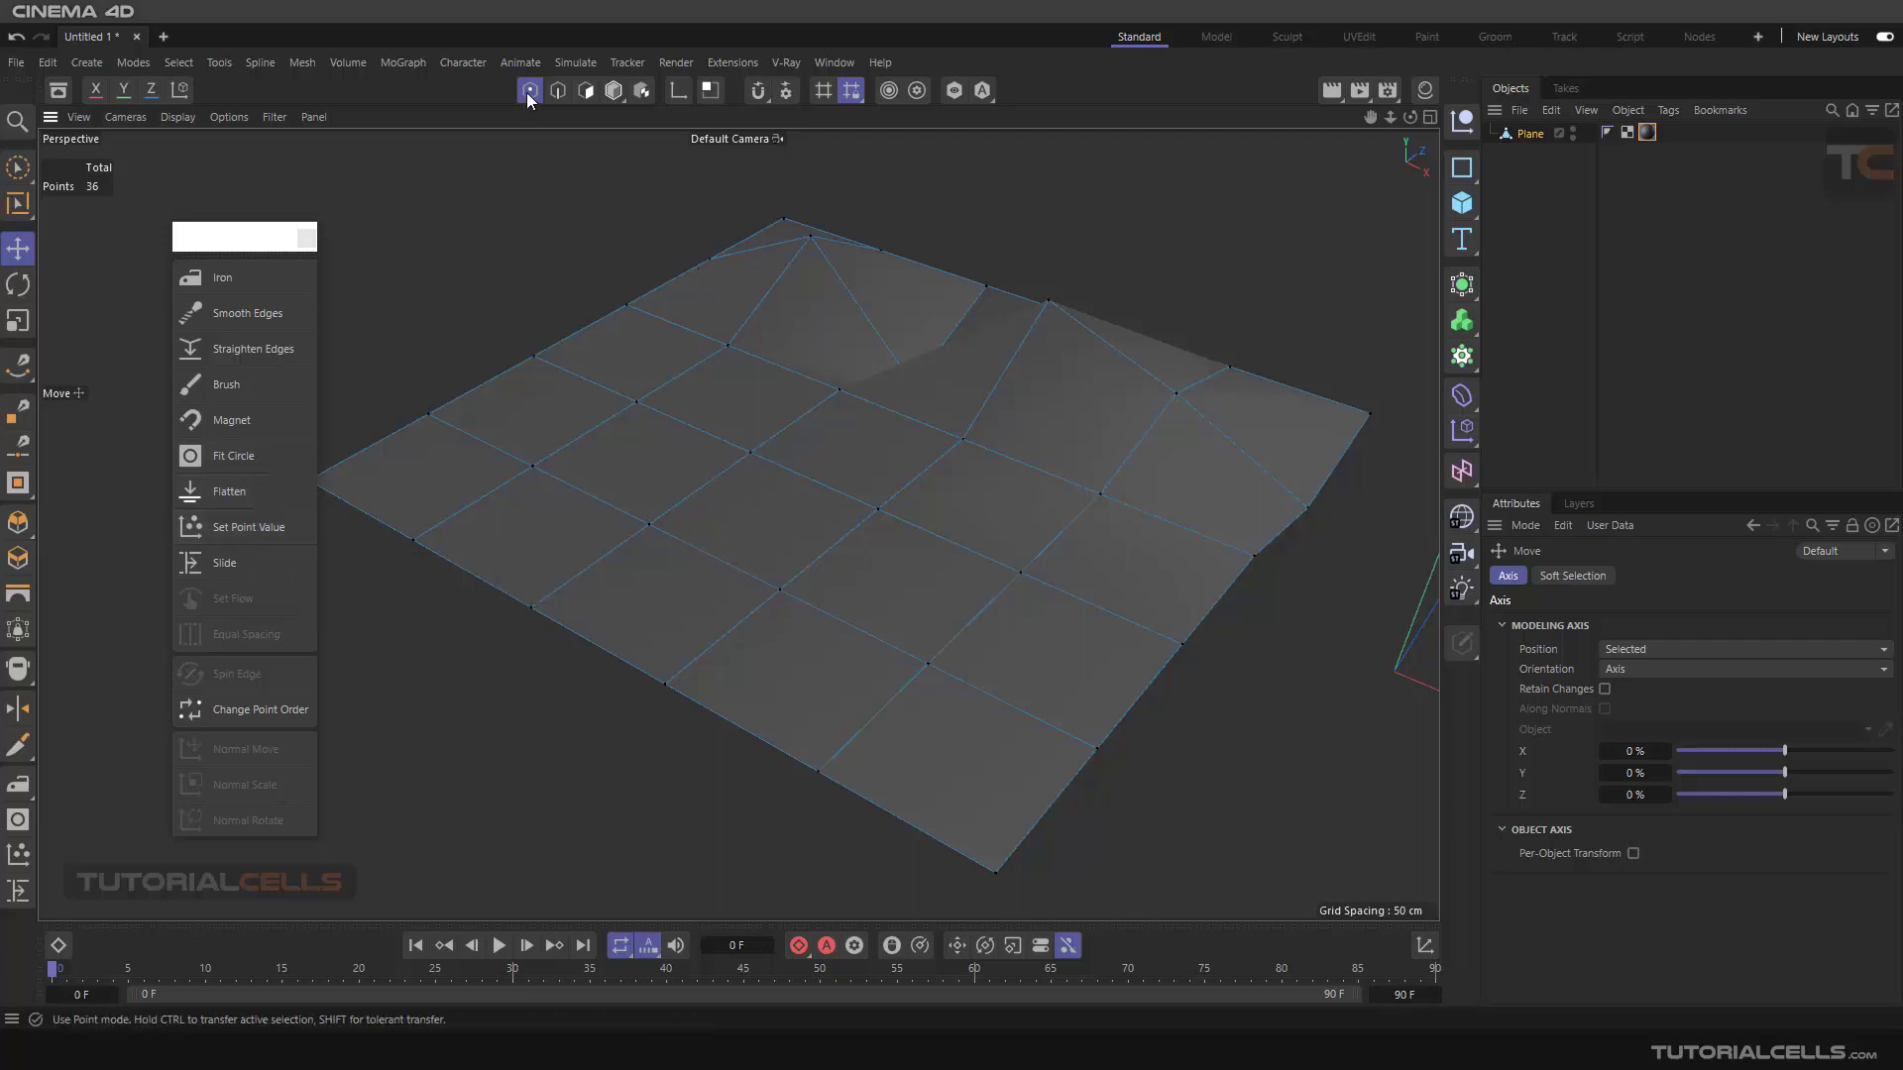
Step: Select the four corner points of one quad in the flat middle area of the plane
click(748, 454)
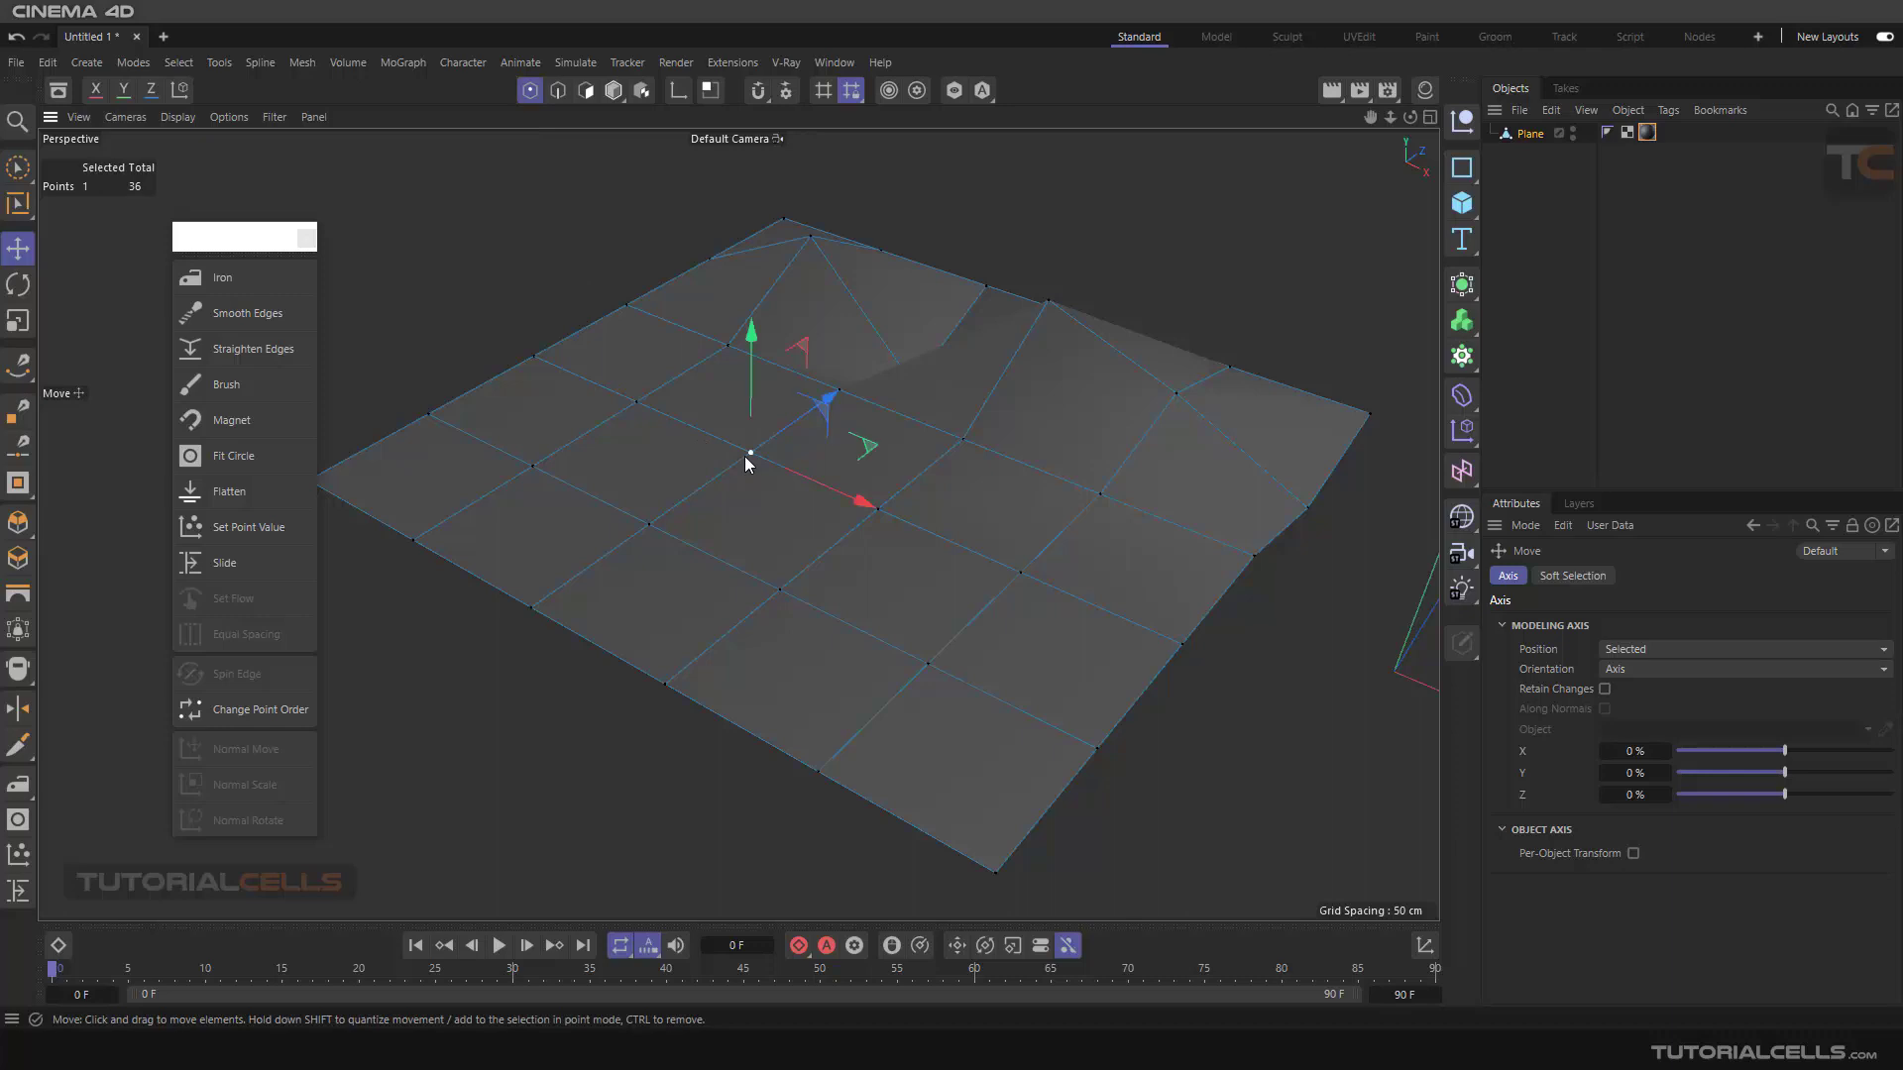
shift+click(882, 514)
scroll(884, 513, up, 3)
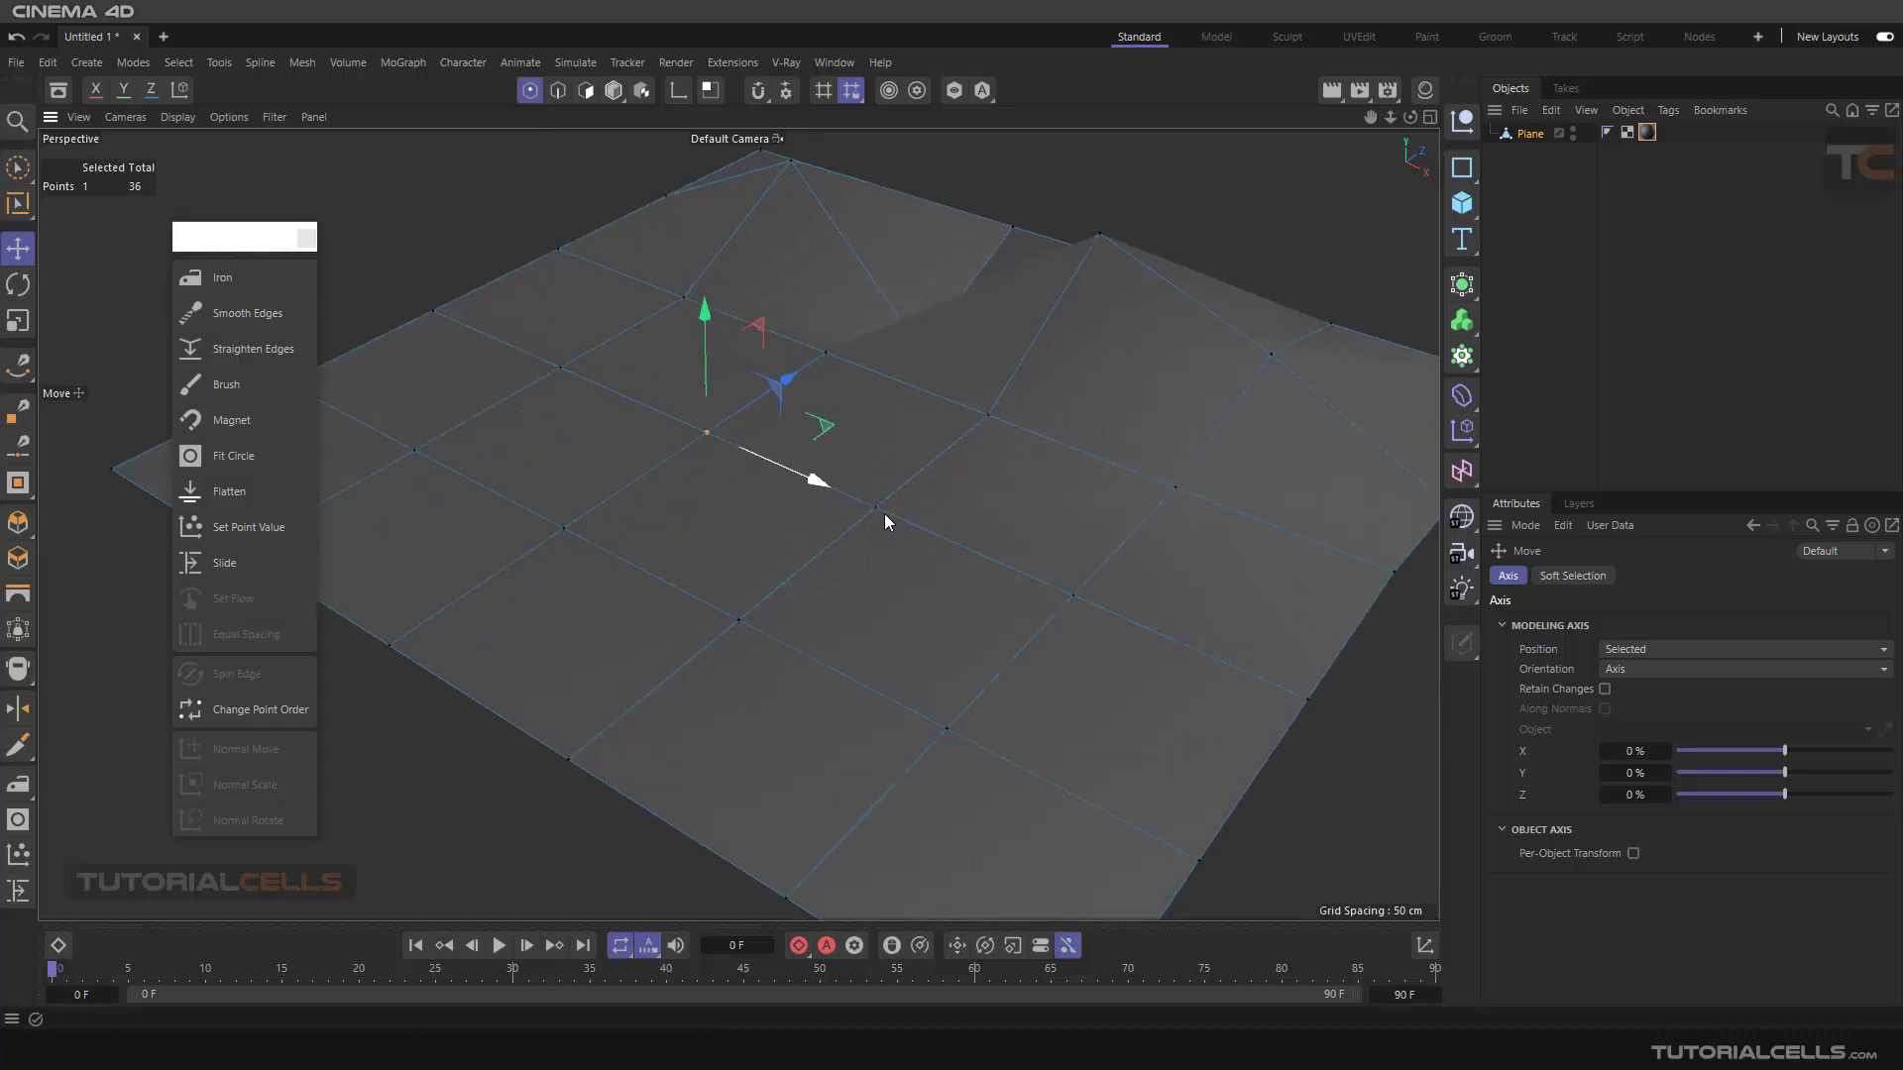
shift+click(724, 624)
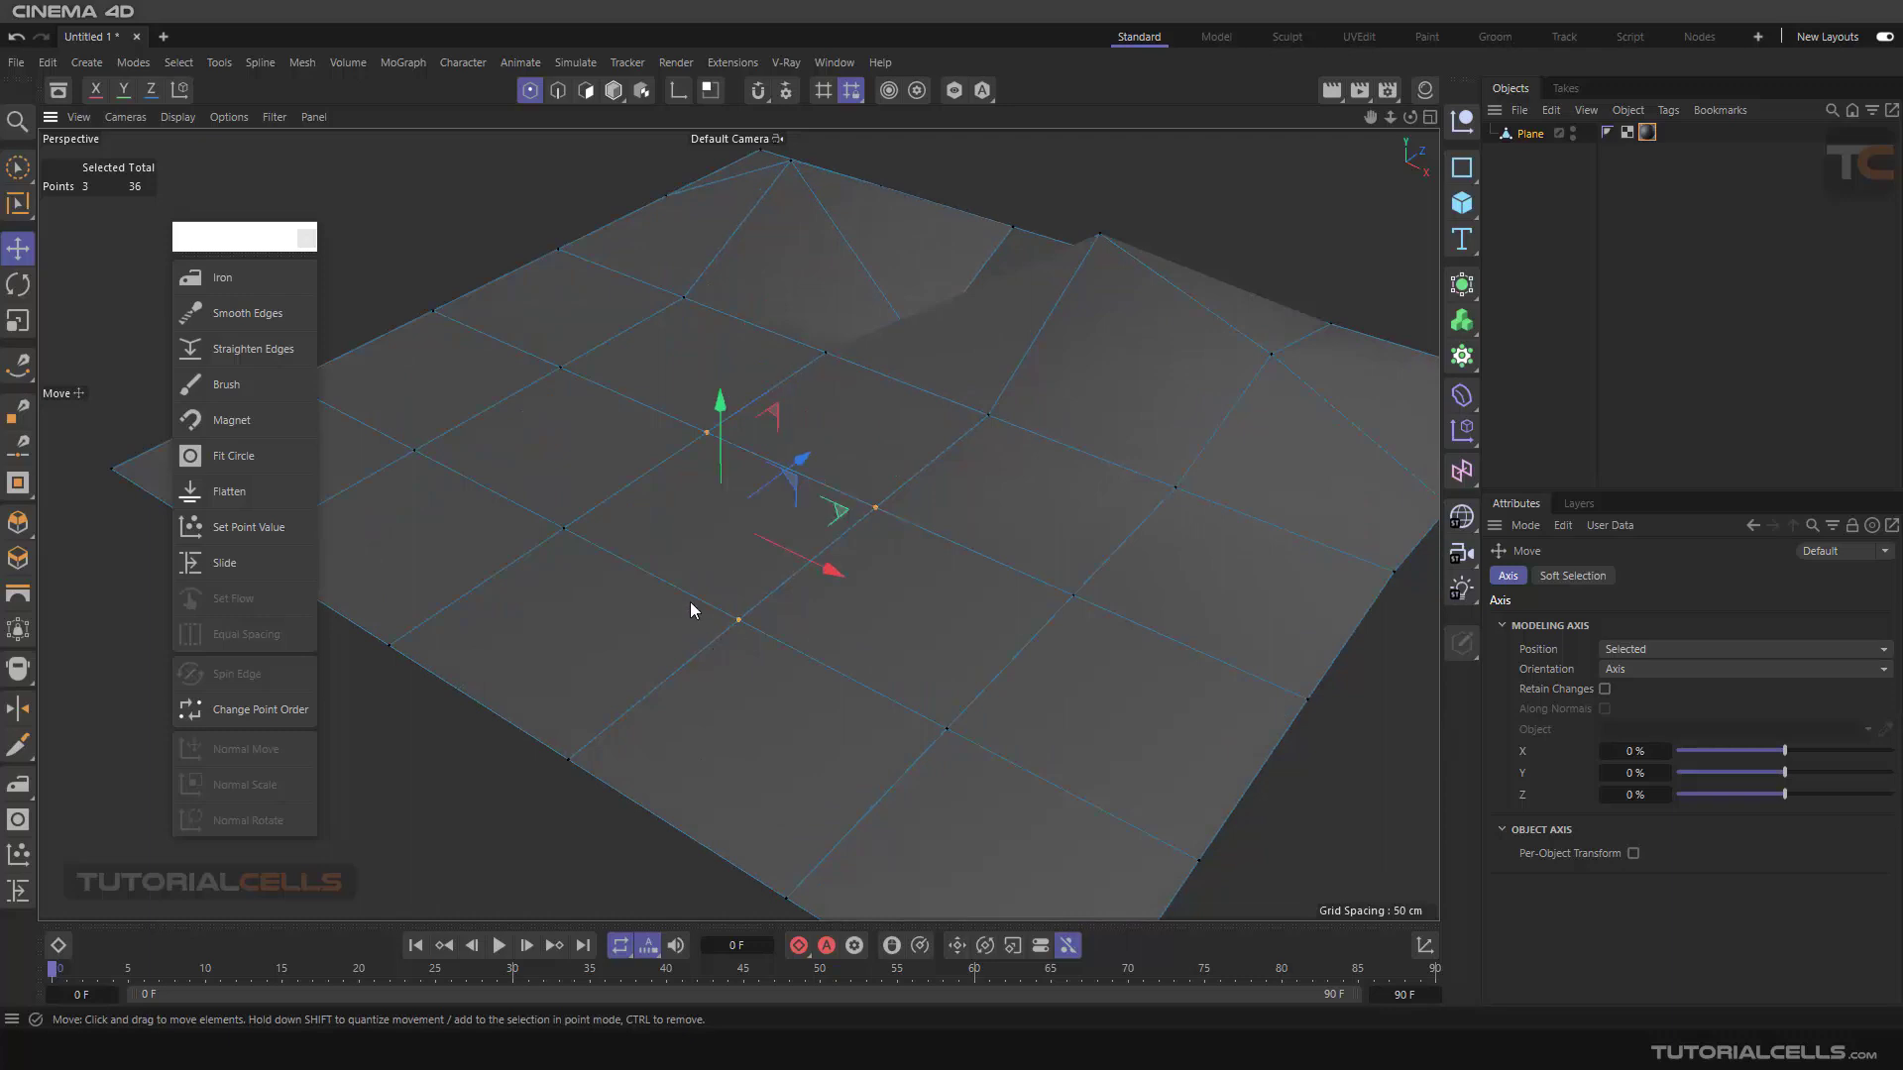
shift+click(565, 530)
scroll(674, 594, down, 3)
scroll(713, 545, down, 2)
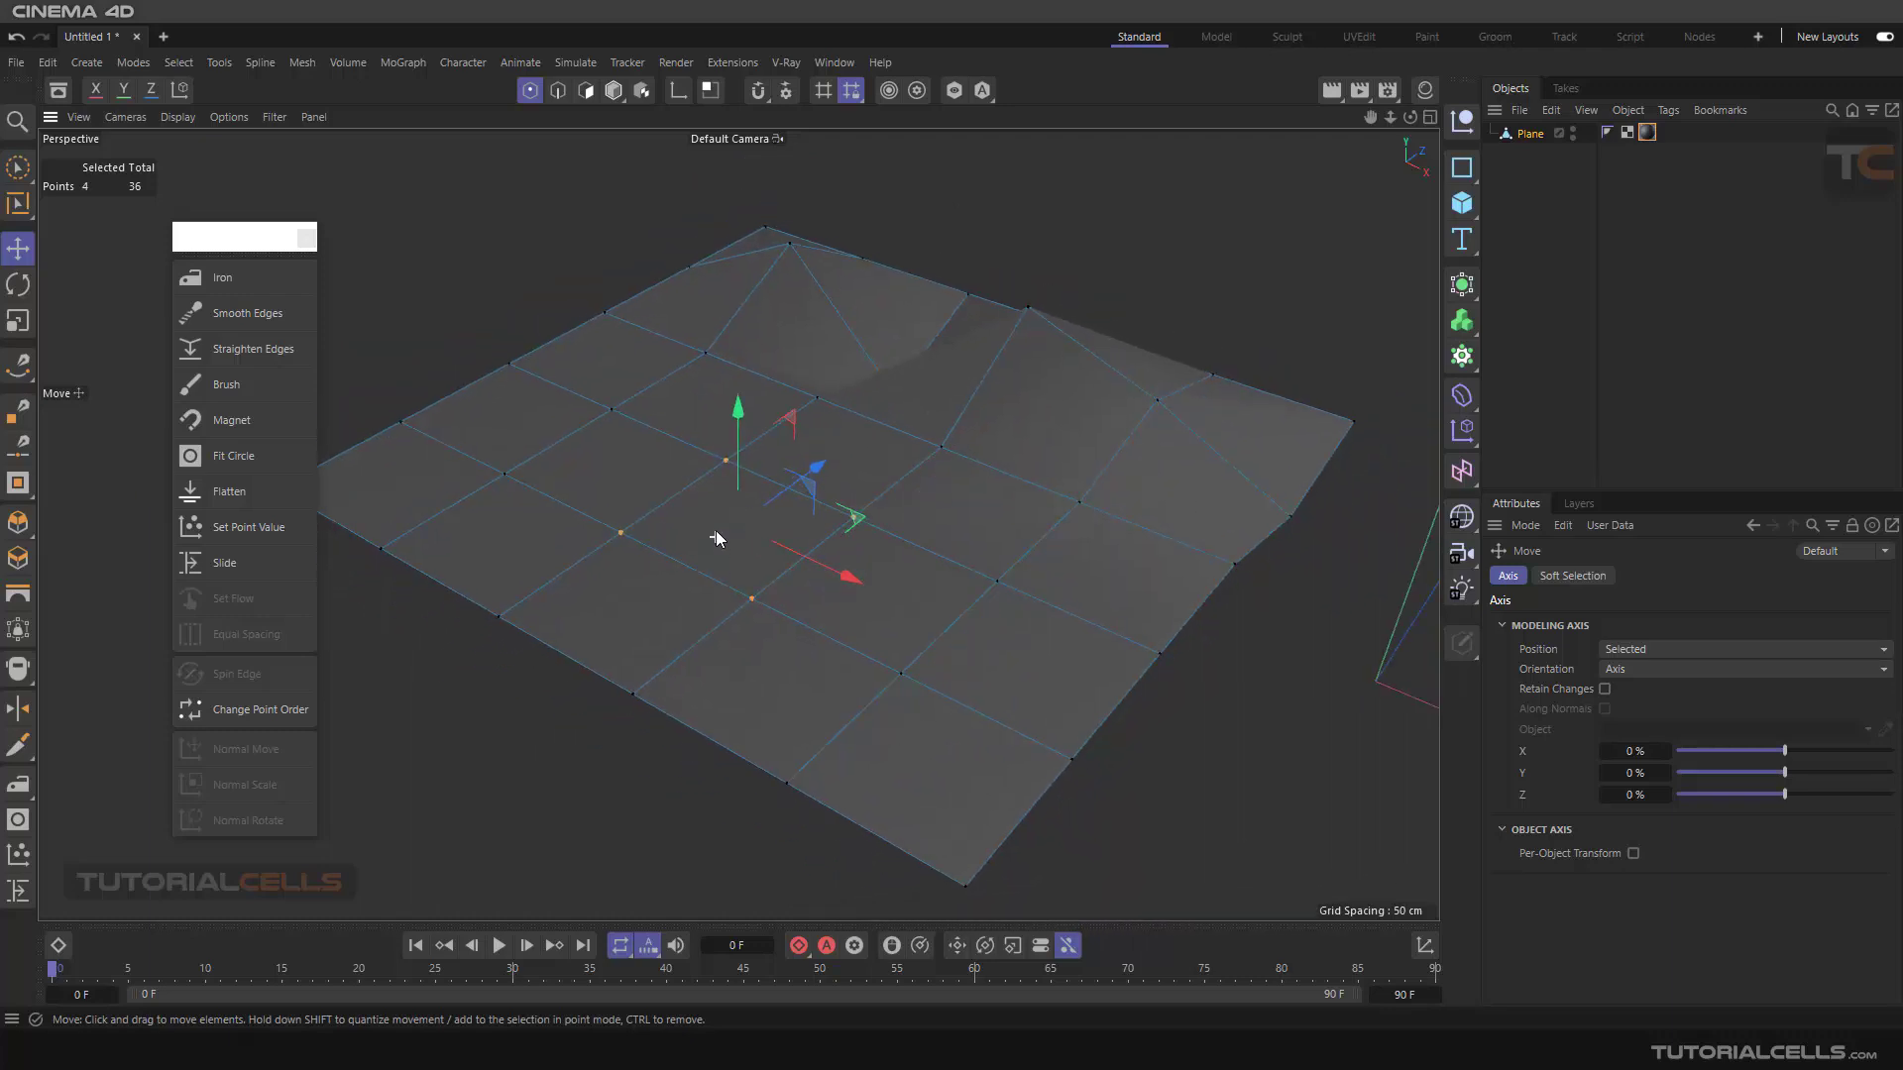
Step: Activate the Set Point Value tool for the four selected points and review the modes available for X and for all axes
click(260, 534)
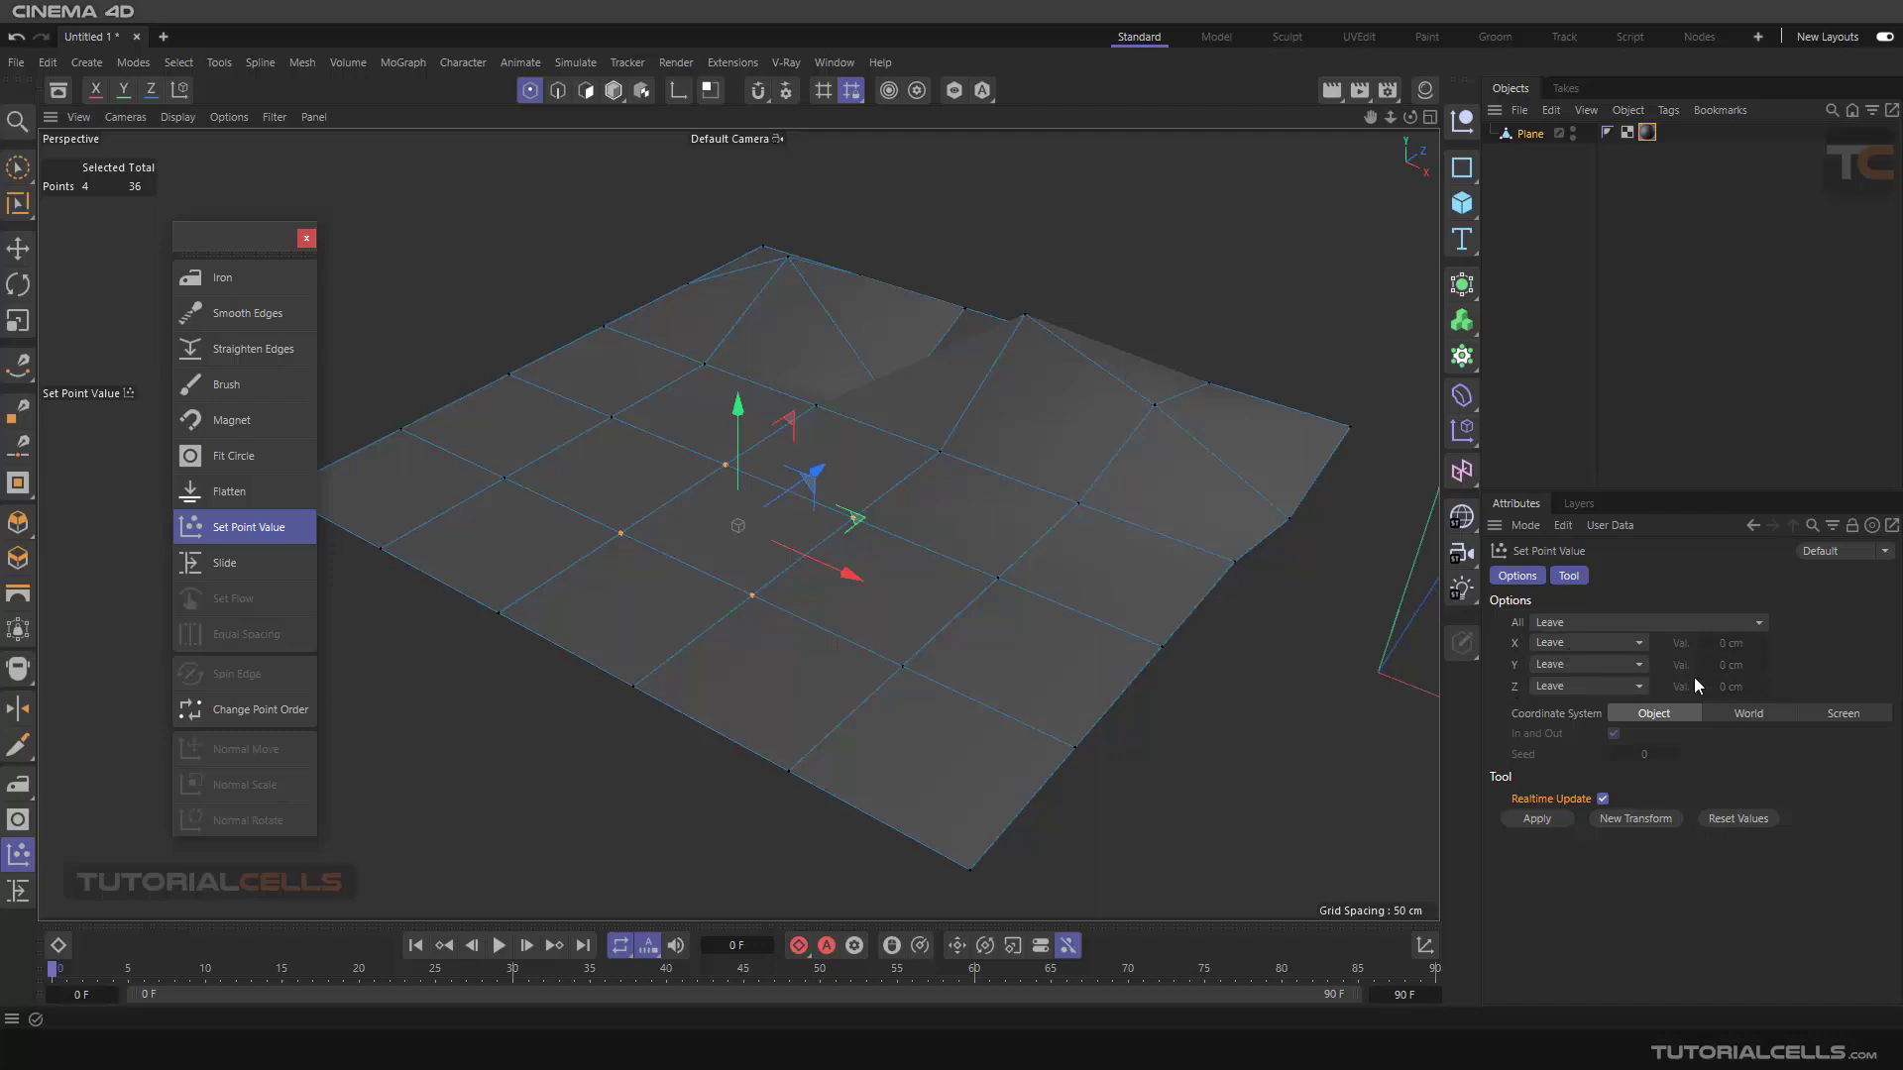
click(1570, 641)
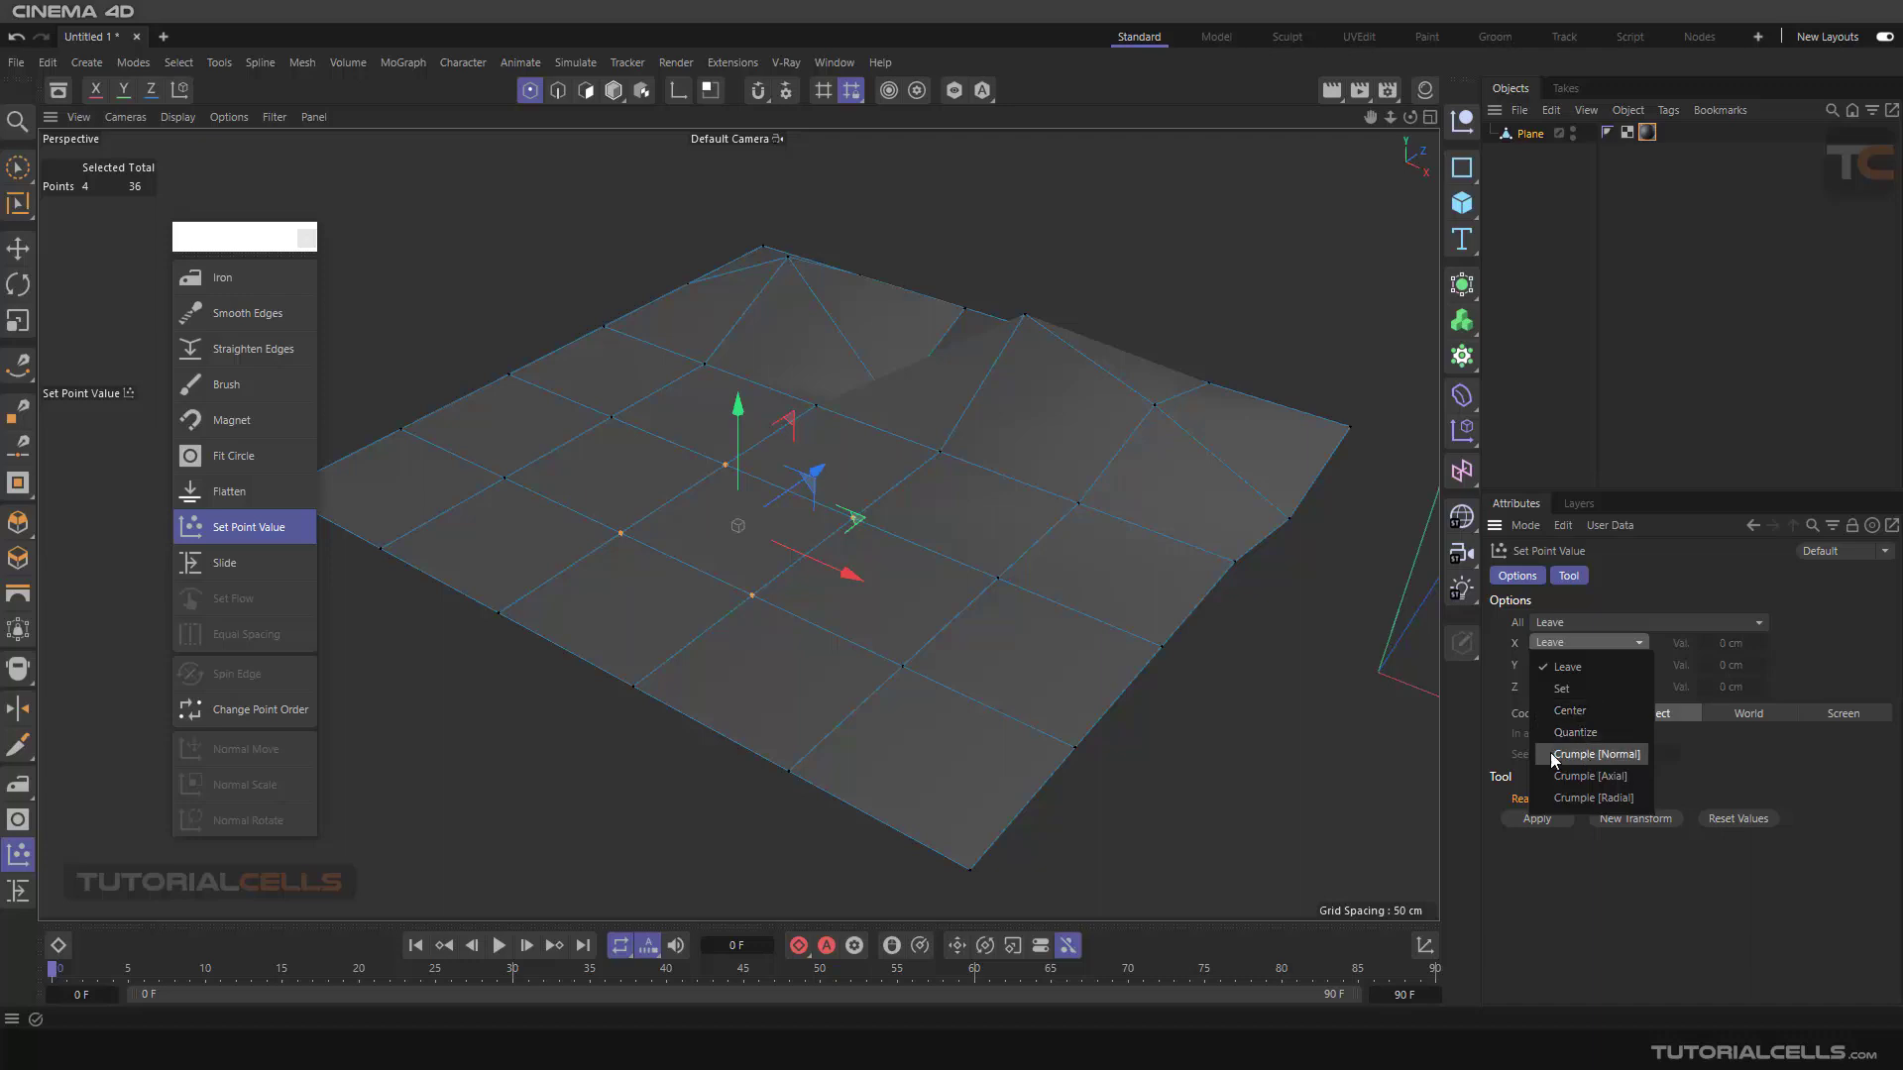
click(1463, 689)
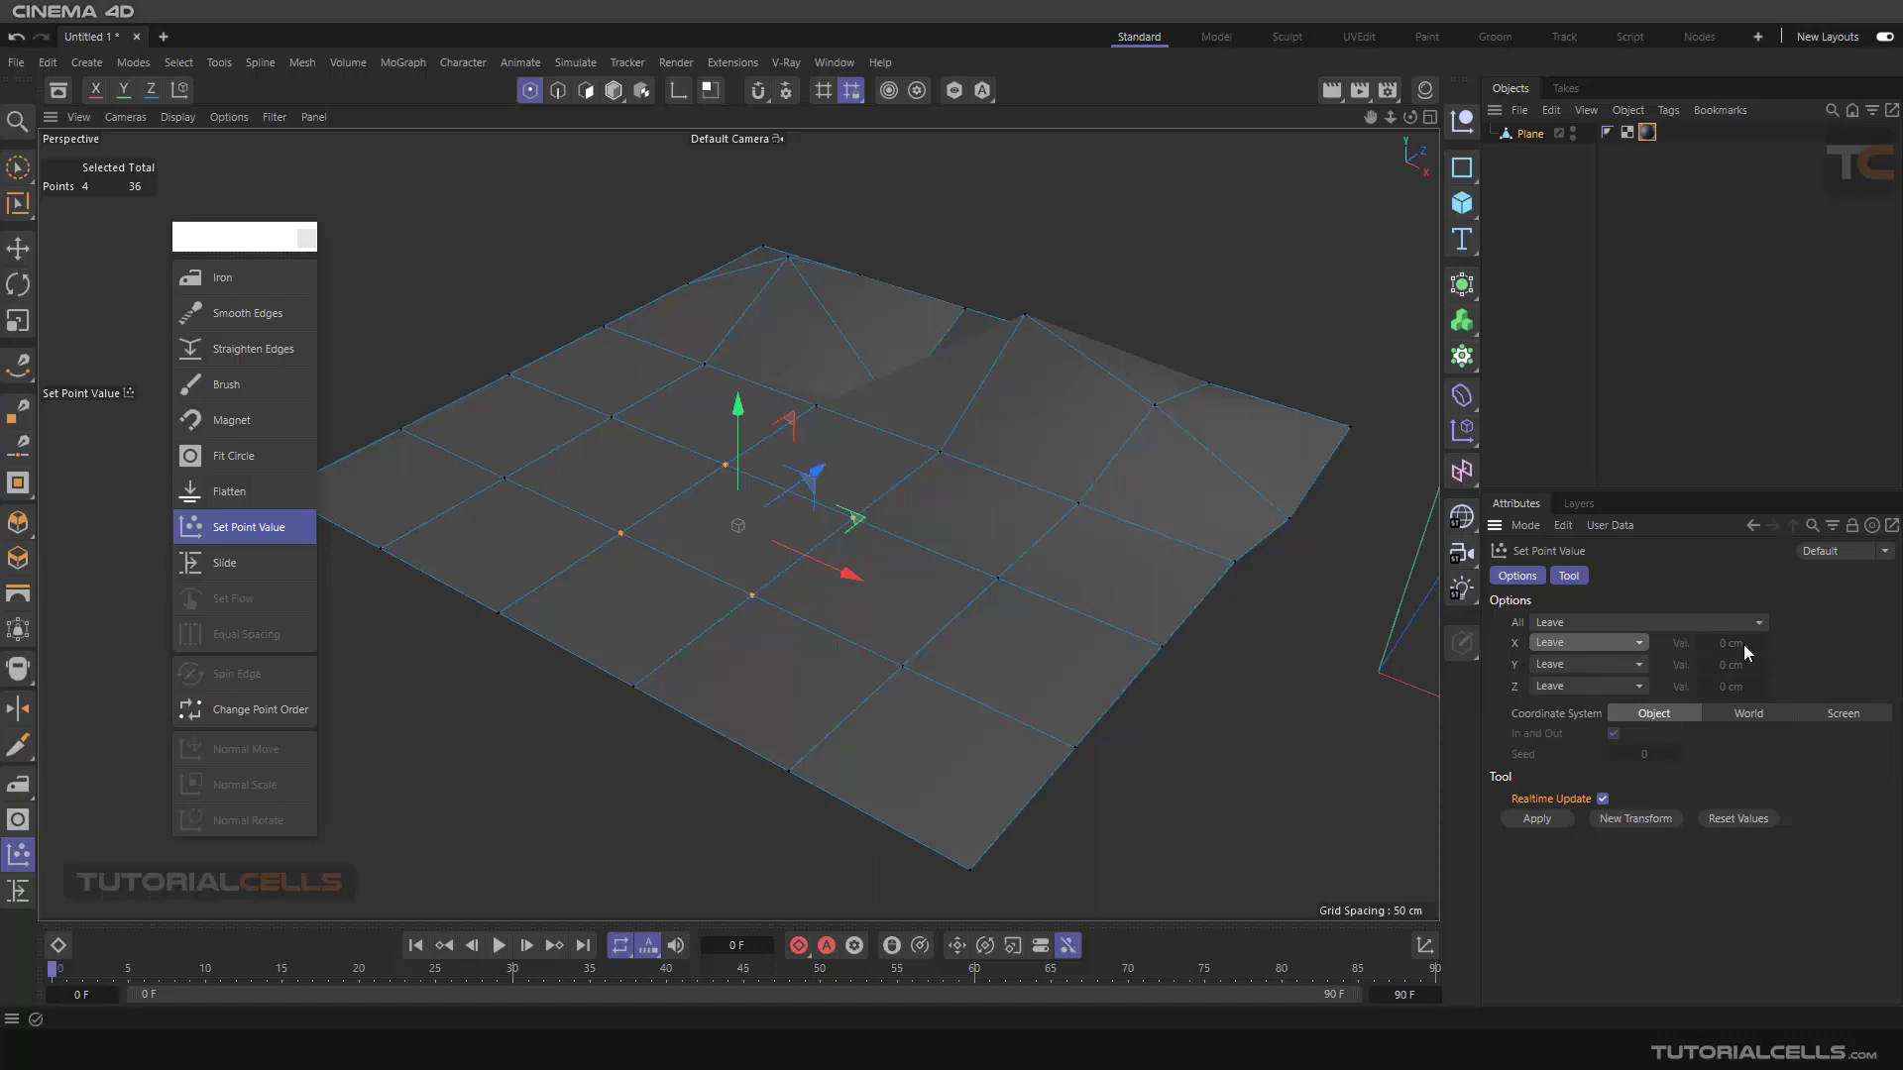
click(1692, 626)
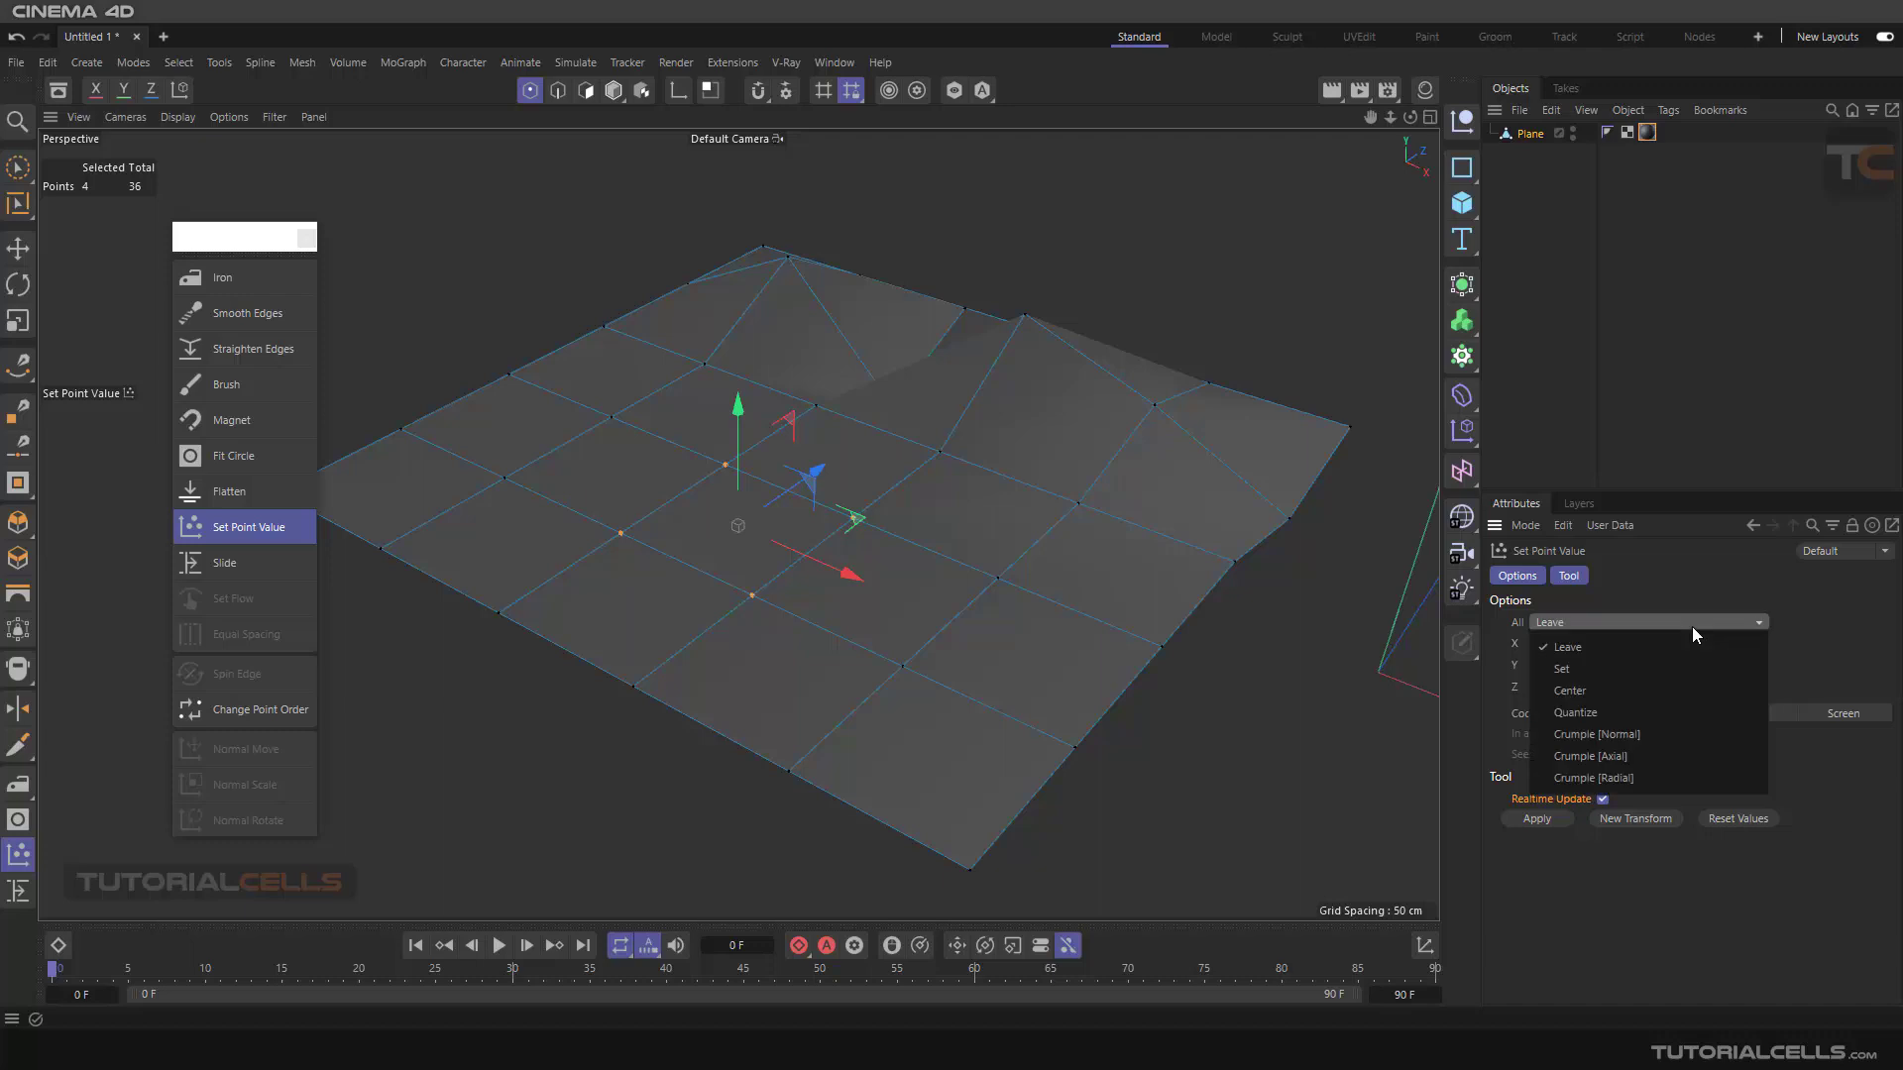
click(1772, 661)
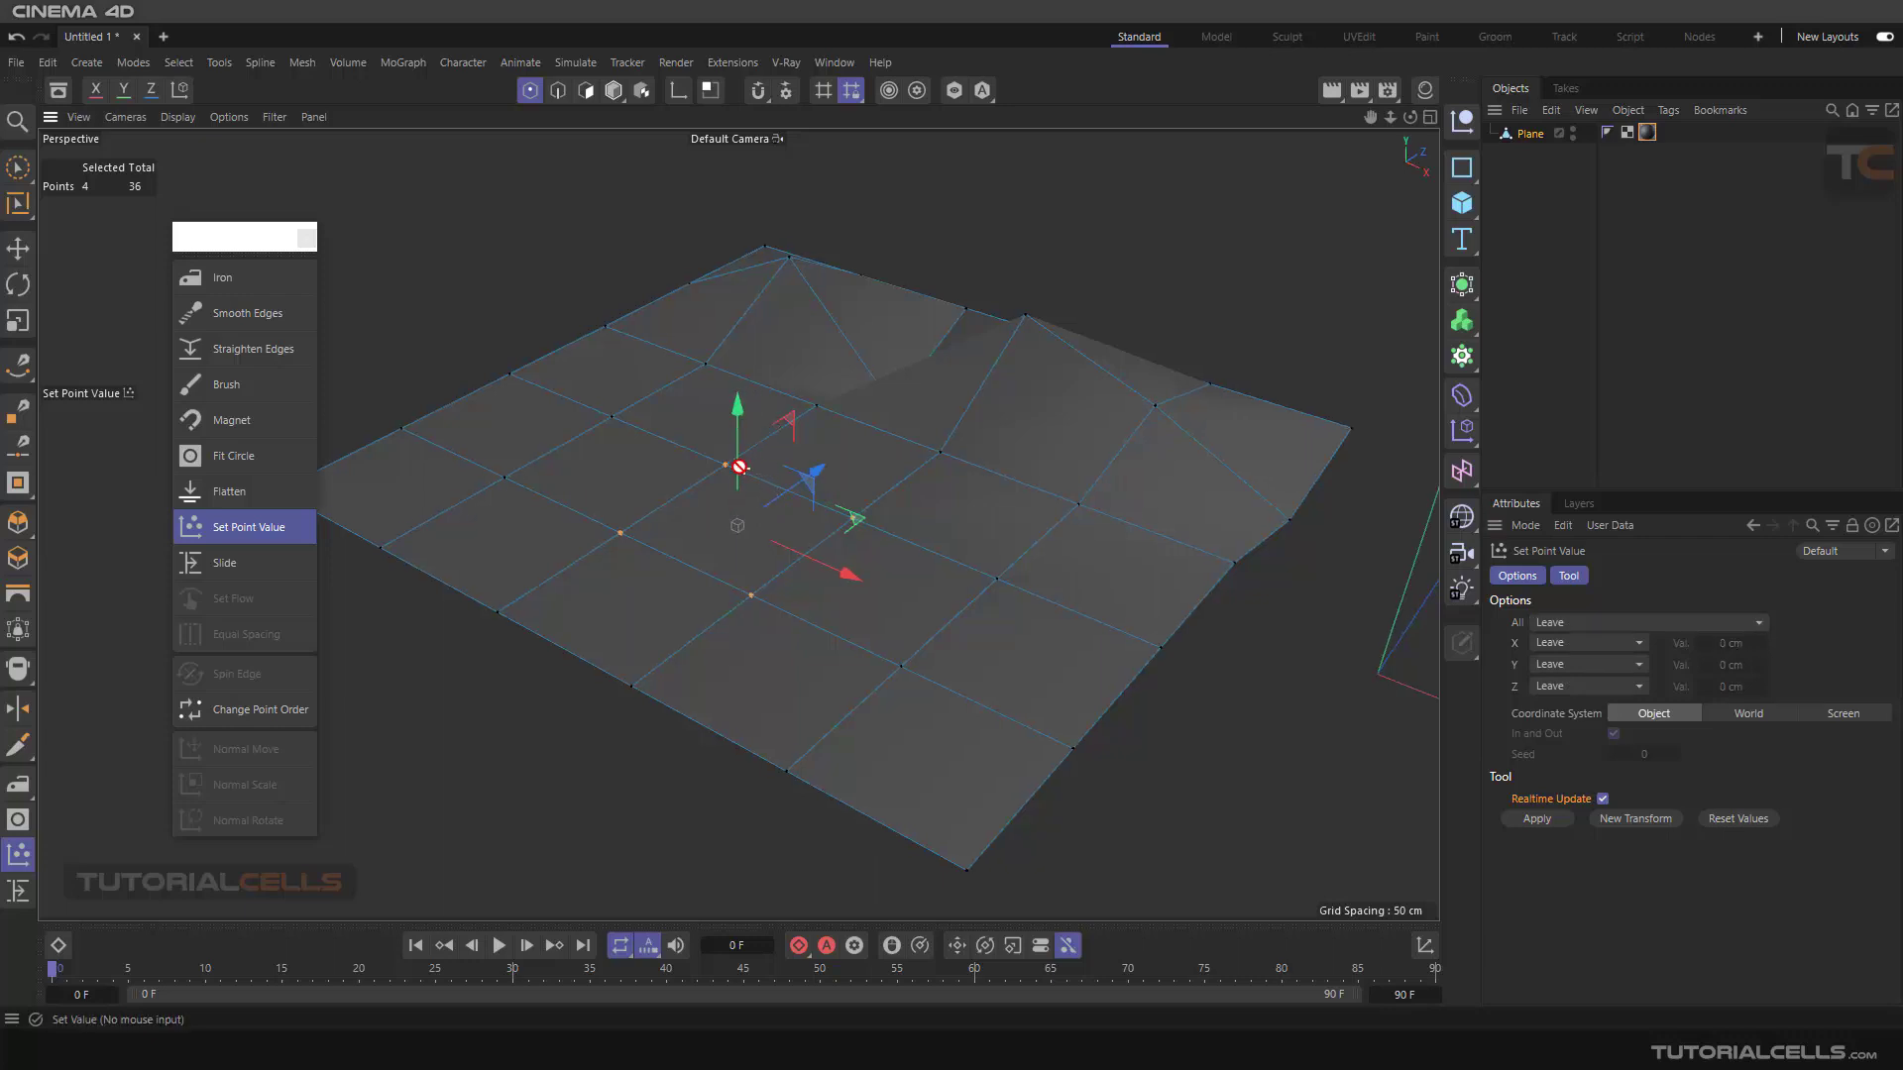
alt+drag(747, 406, 741, 458)
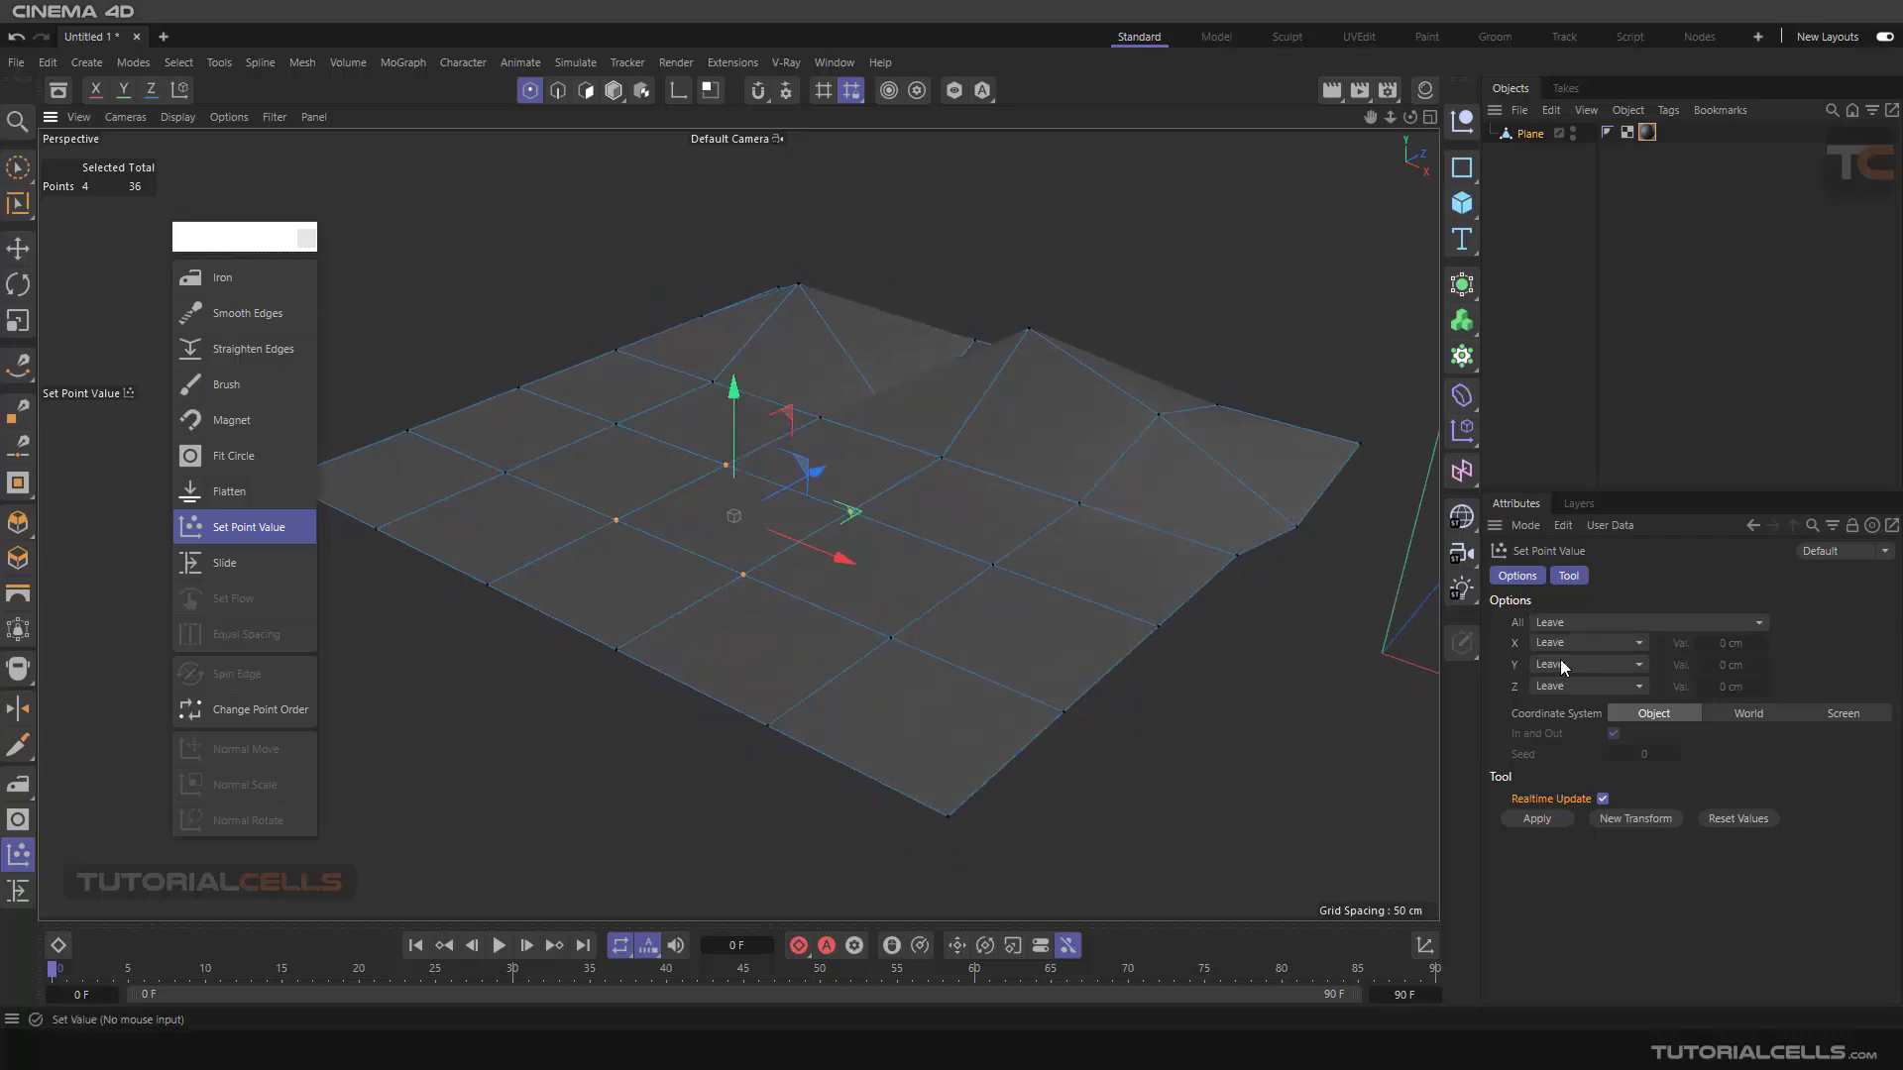
Step: Set the selected points' Y mode to Set with a value of 10 cm and apply it
click(1580, 666)
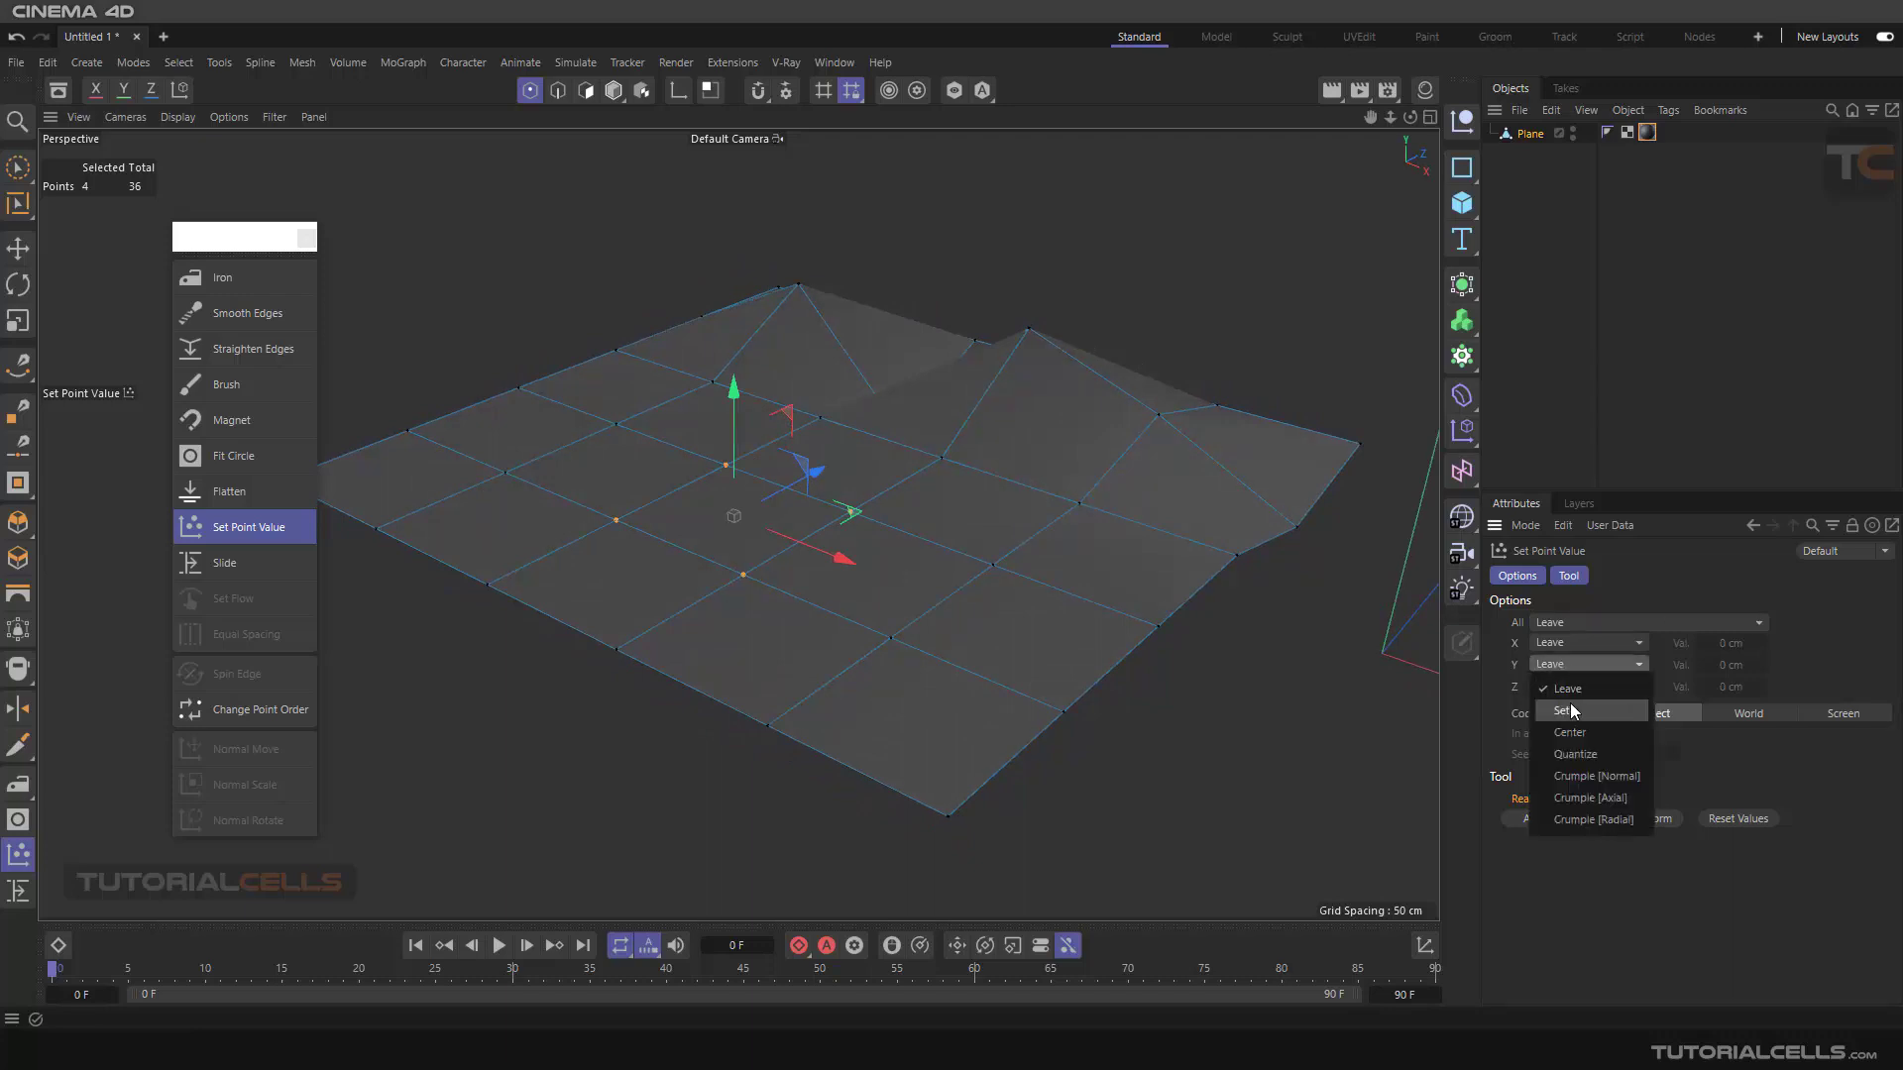
click(1570, 708)
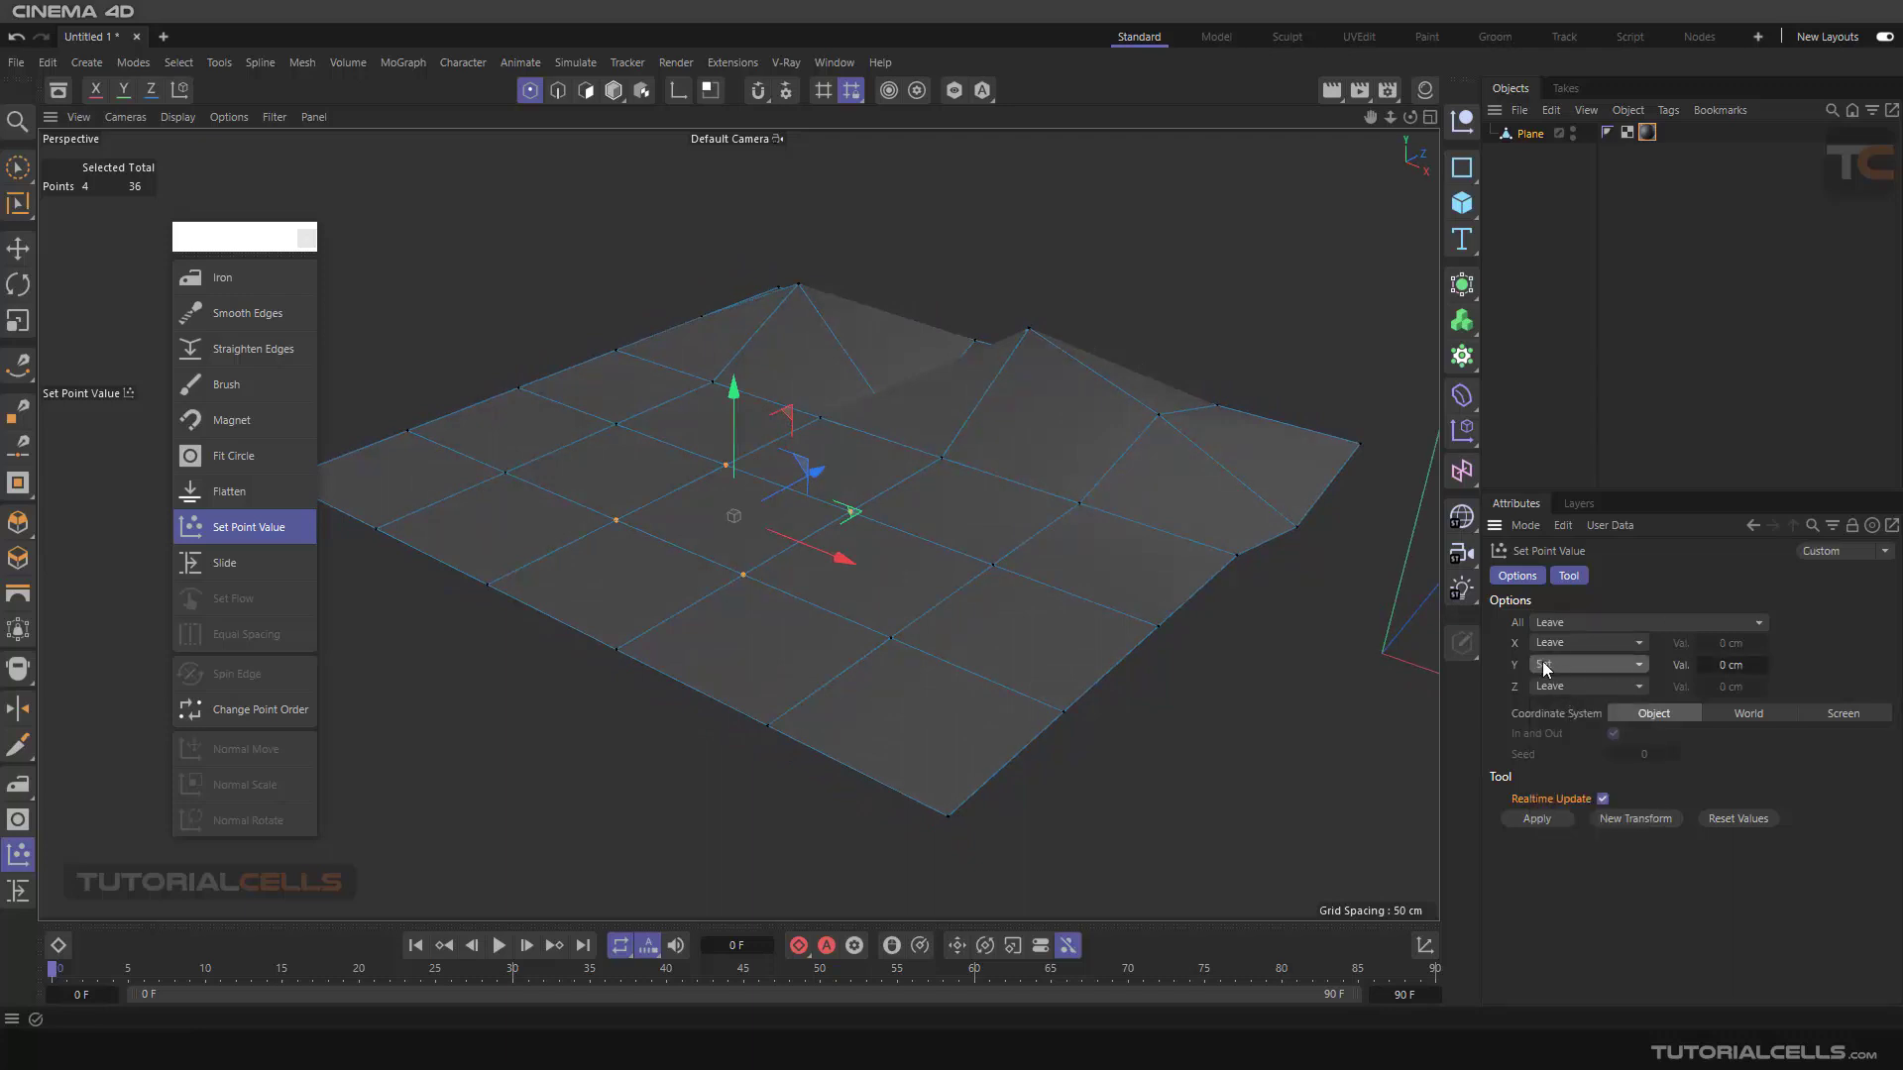
click(1736, 667)
text(20)
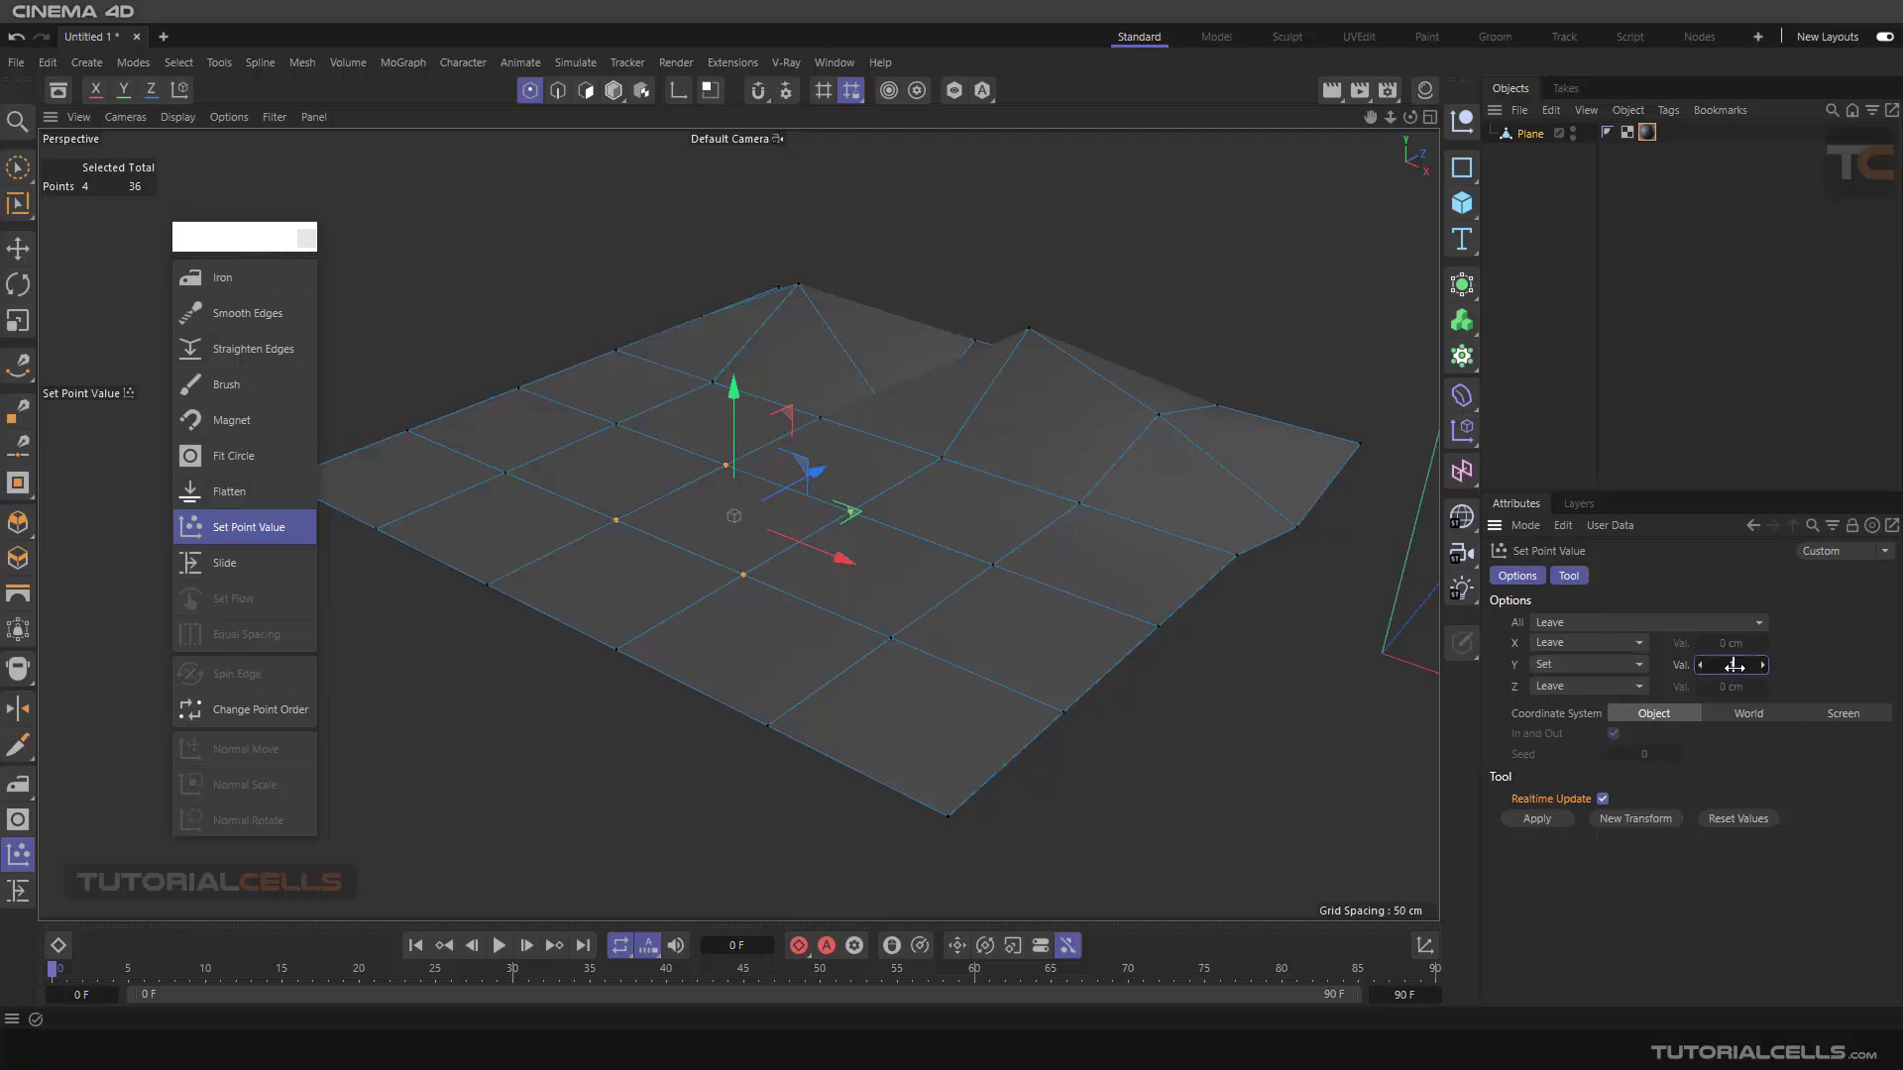
key(Return)
click(1533, 823)
mouse_move(741, 576)
alt+mouse_down()
mouse_move(760, 540)
mouse_move(764, 563)
alt+mouse_up()
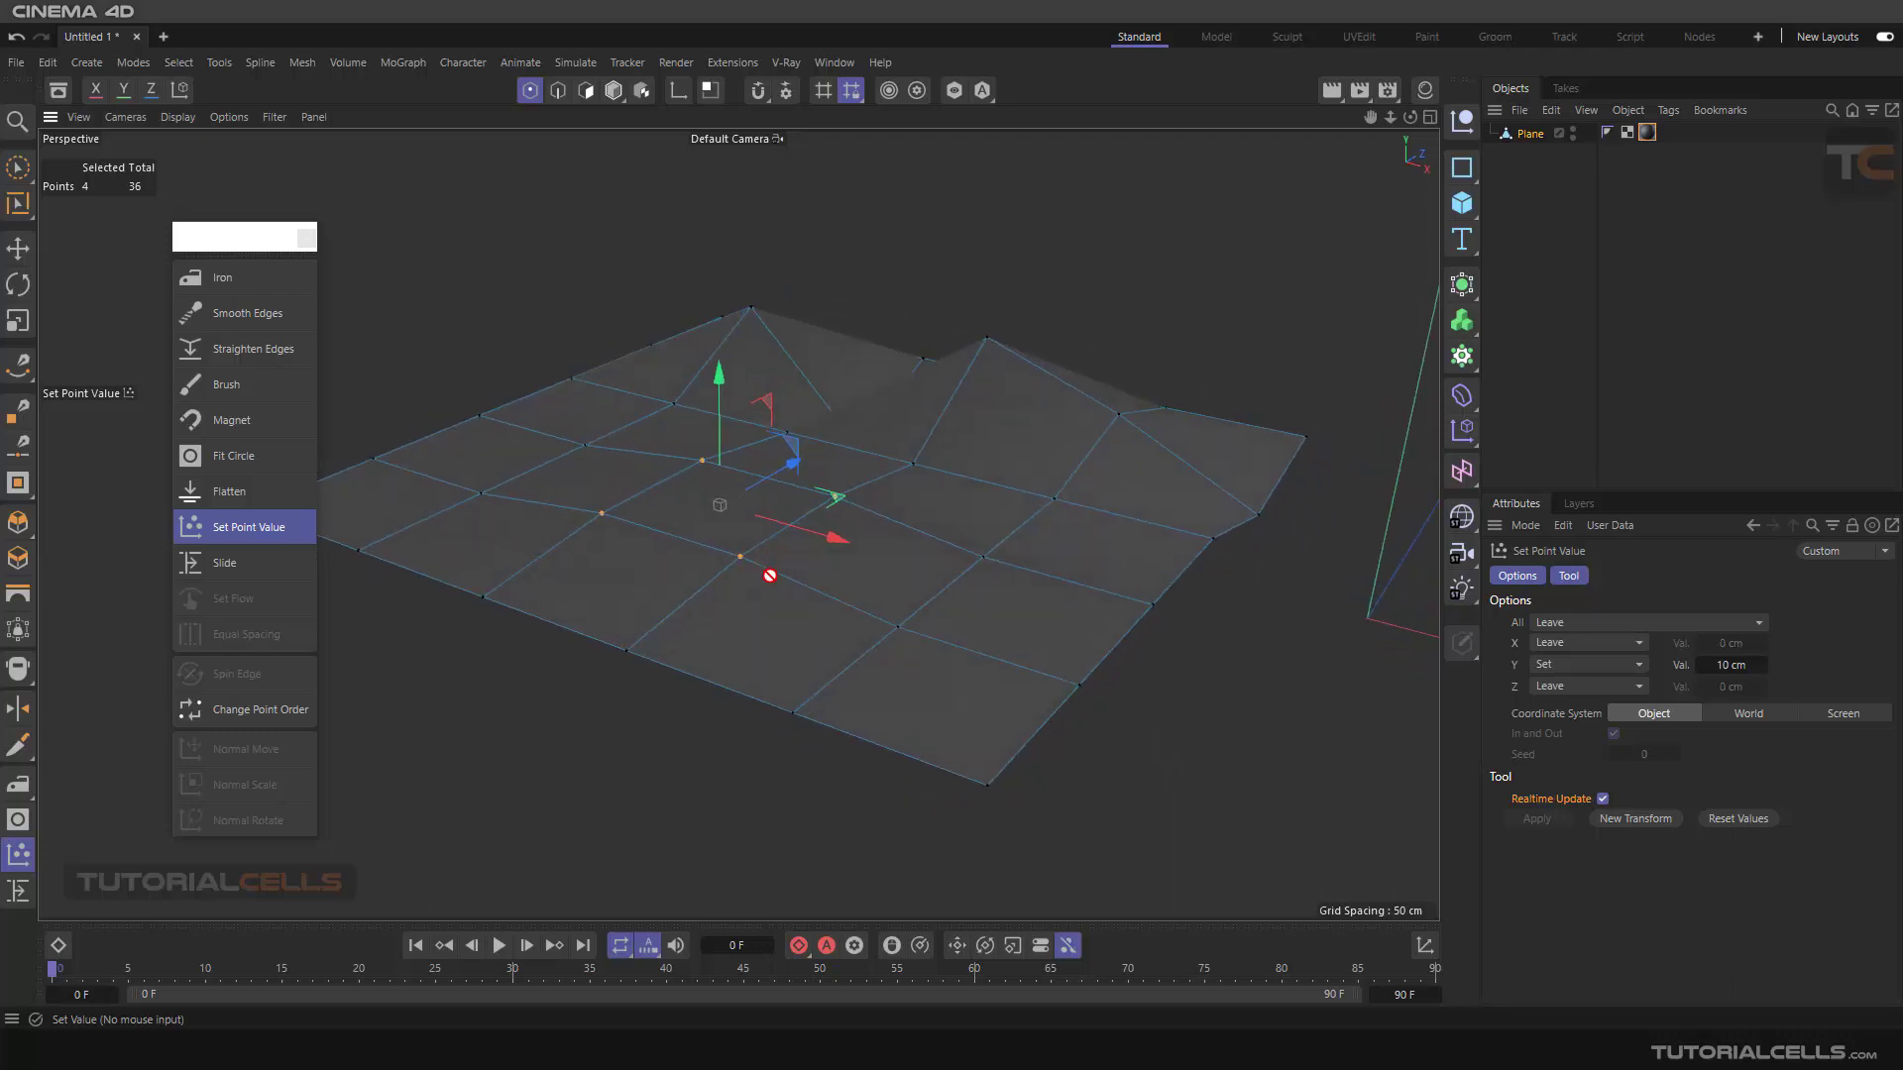
Step: Set the selected points' Y value to 0 cm and return the Y mode to Leave
mouse_move(1717, 668)
mouse_down()
mouse_move(1748, 669)
mouse_move(1660, 669)
mouse_move(1758, 669)
mouse_move(1734, 669)
mouse_up()
double_click(1716, 671)
text(0)
key(Return)
click(1583, 671)
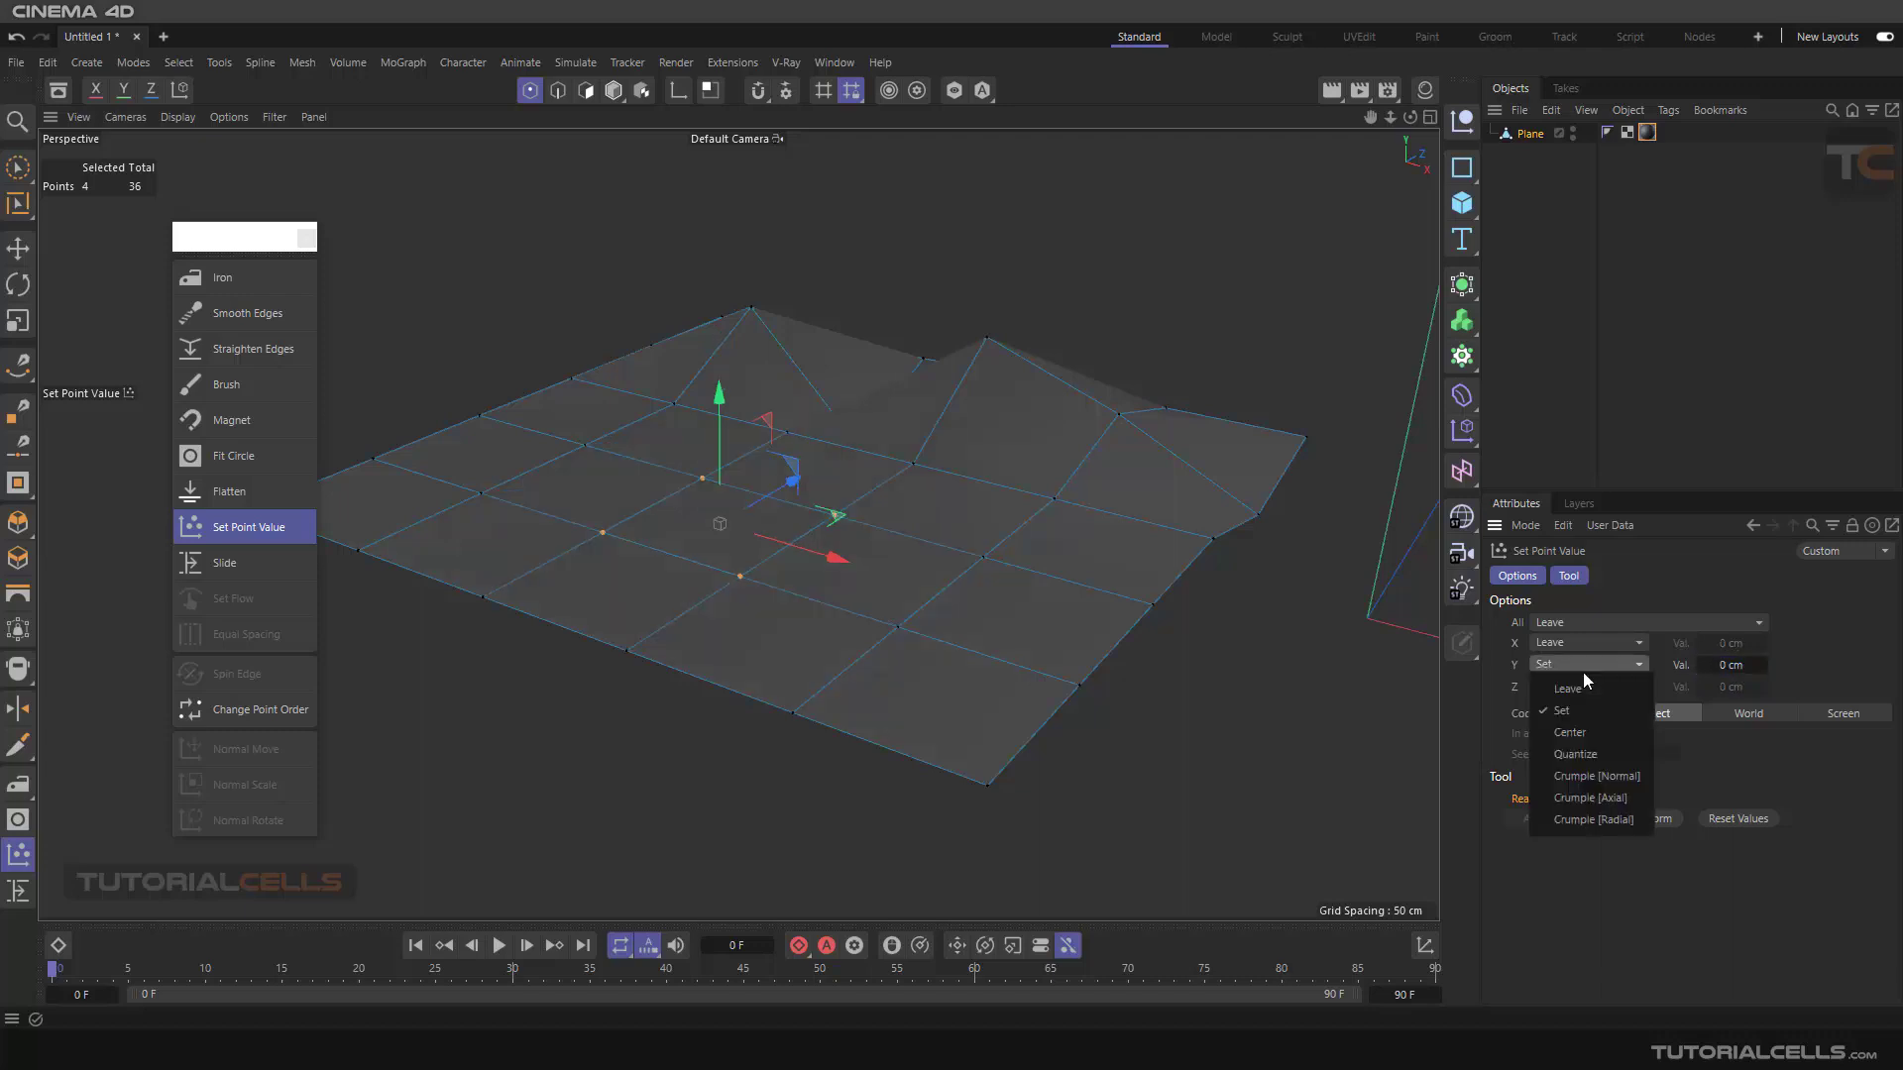
click(1585, 690)
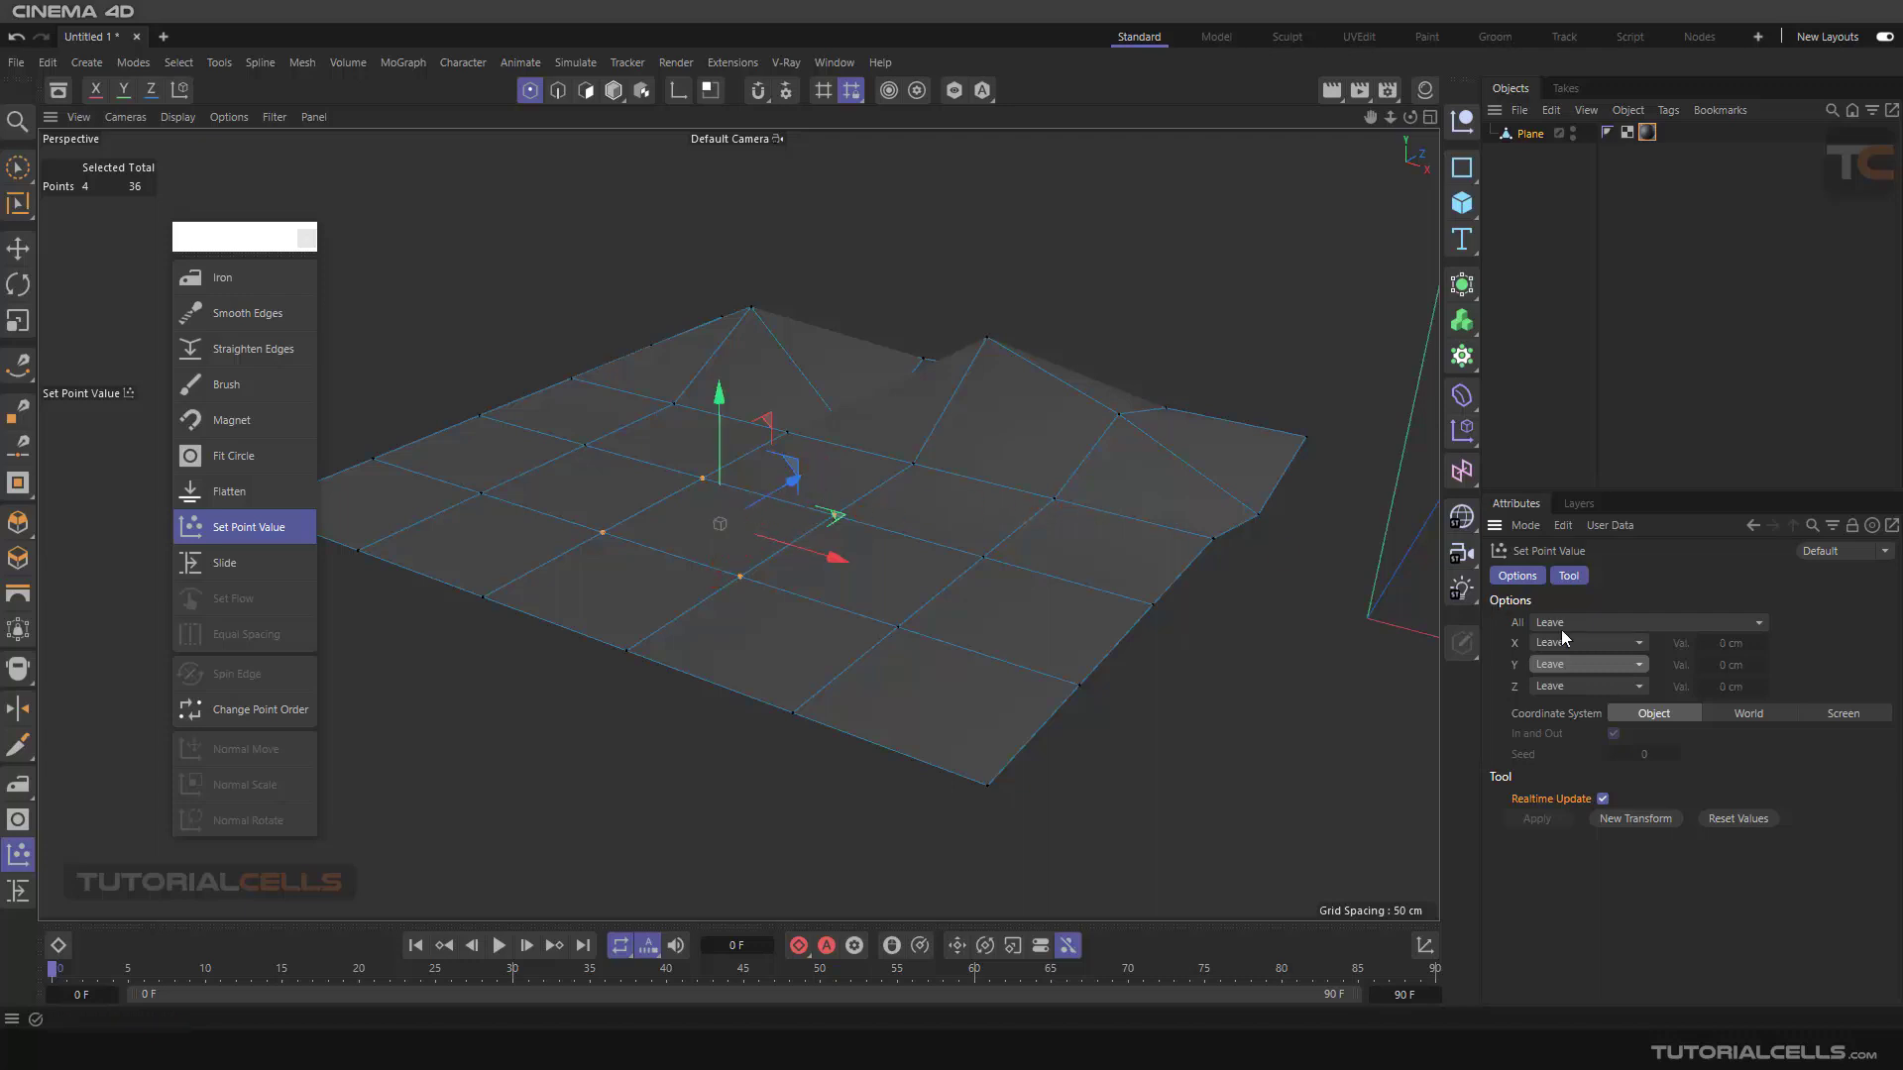
Step: Try the Set mode on Z with a value of -45 cm for the selected points and undo the change
click(1617, 663)
click(1489, 679)
click(1547, 686)
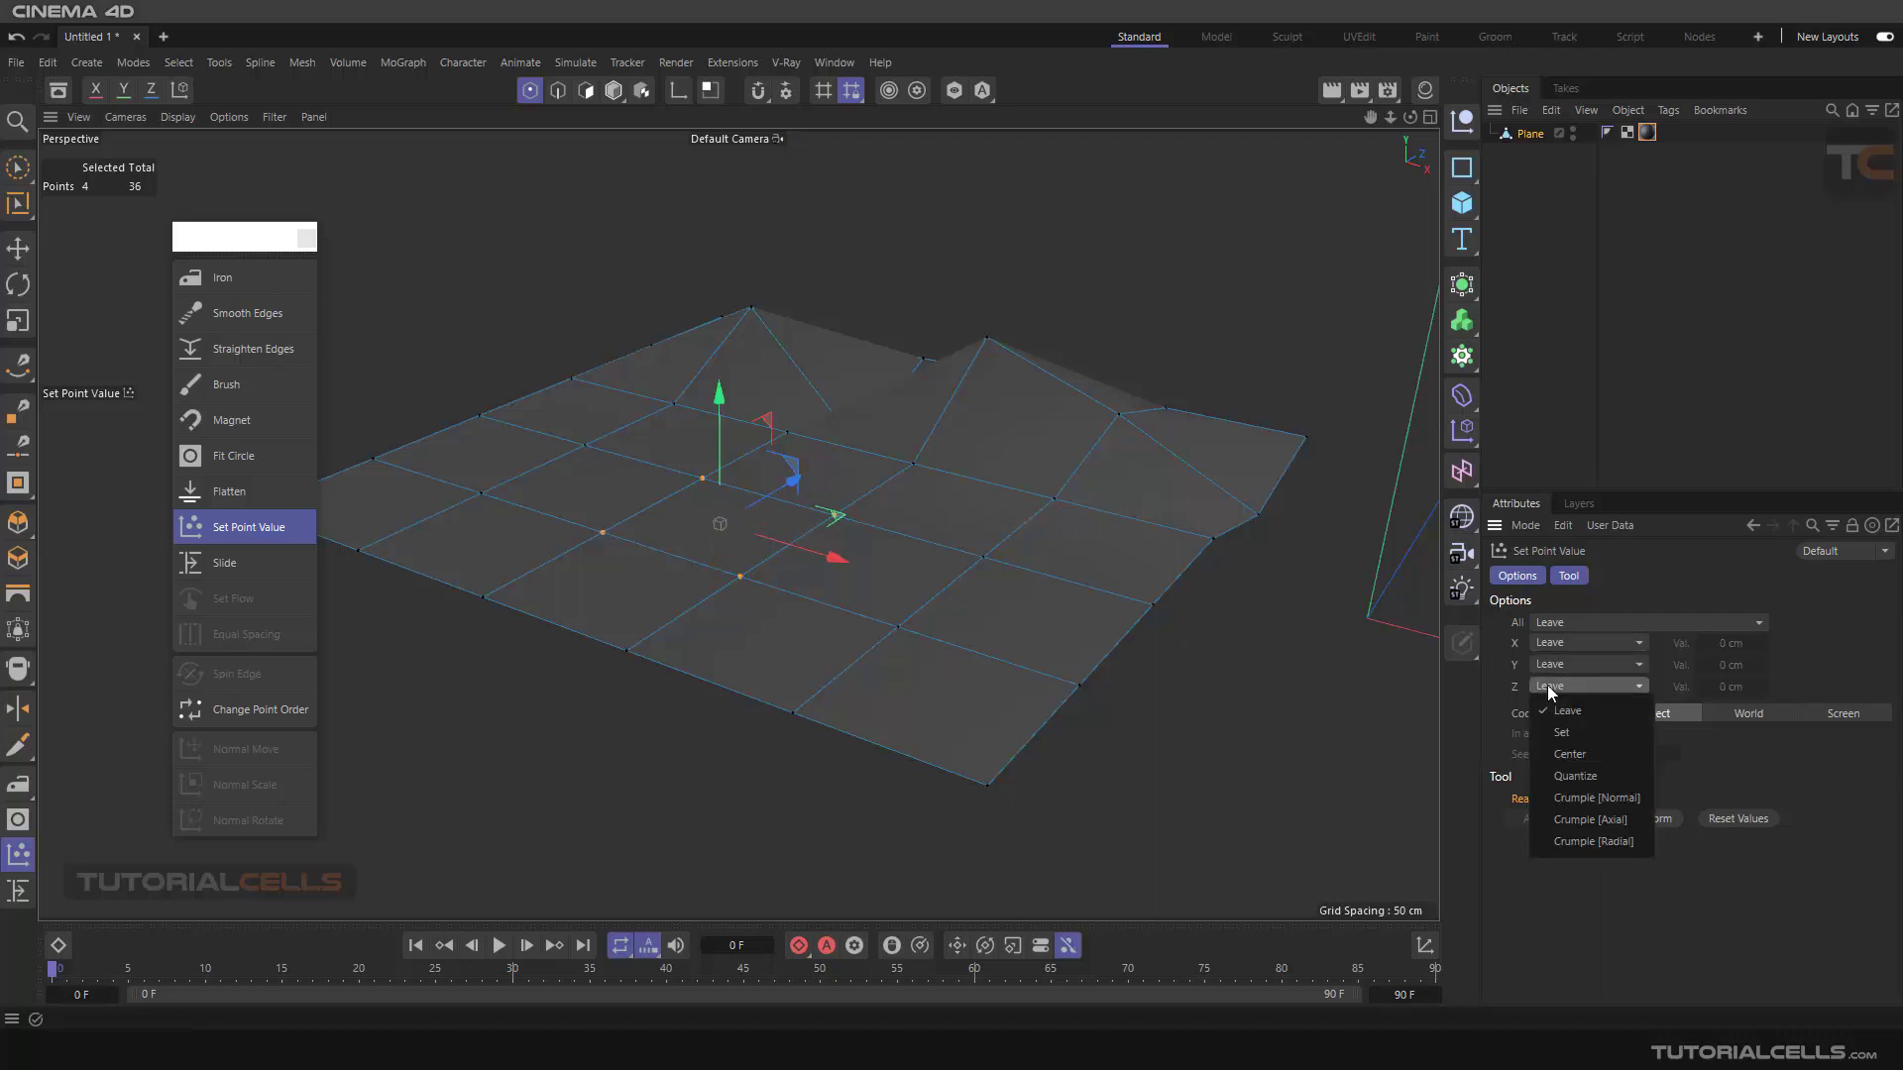
click(1564, 732)
drag(1736, 689, 1692, 688)
key(ctrl+z)
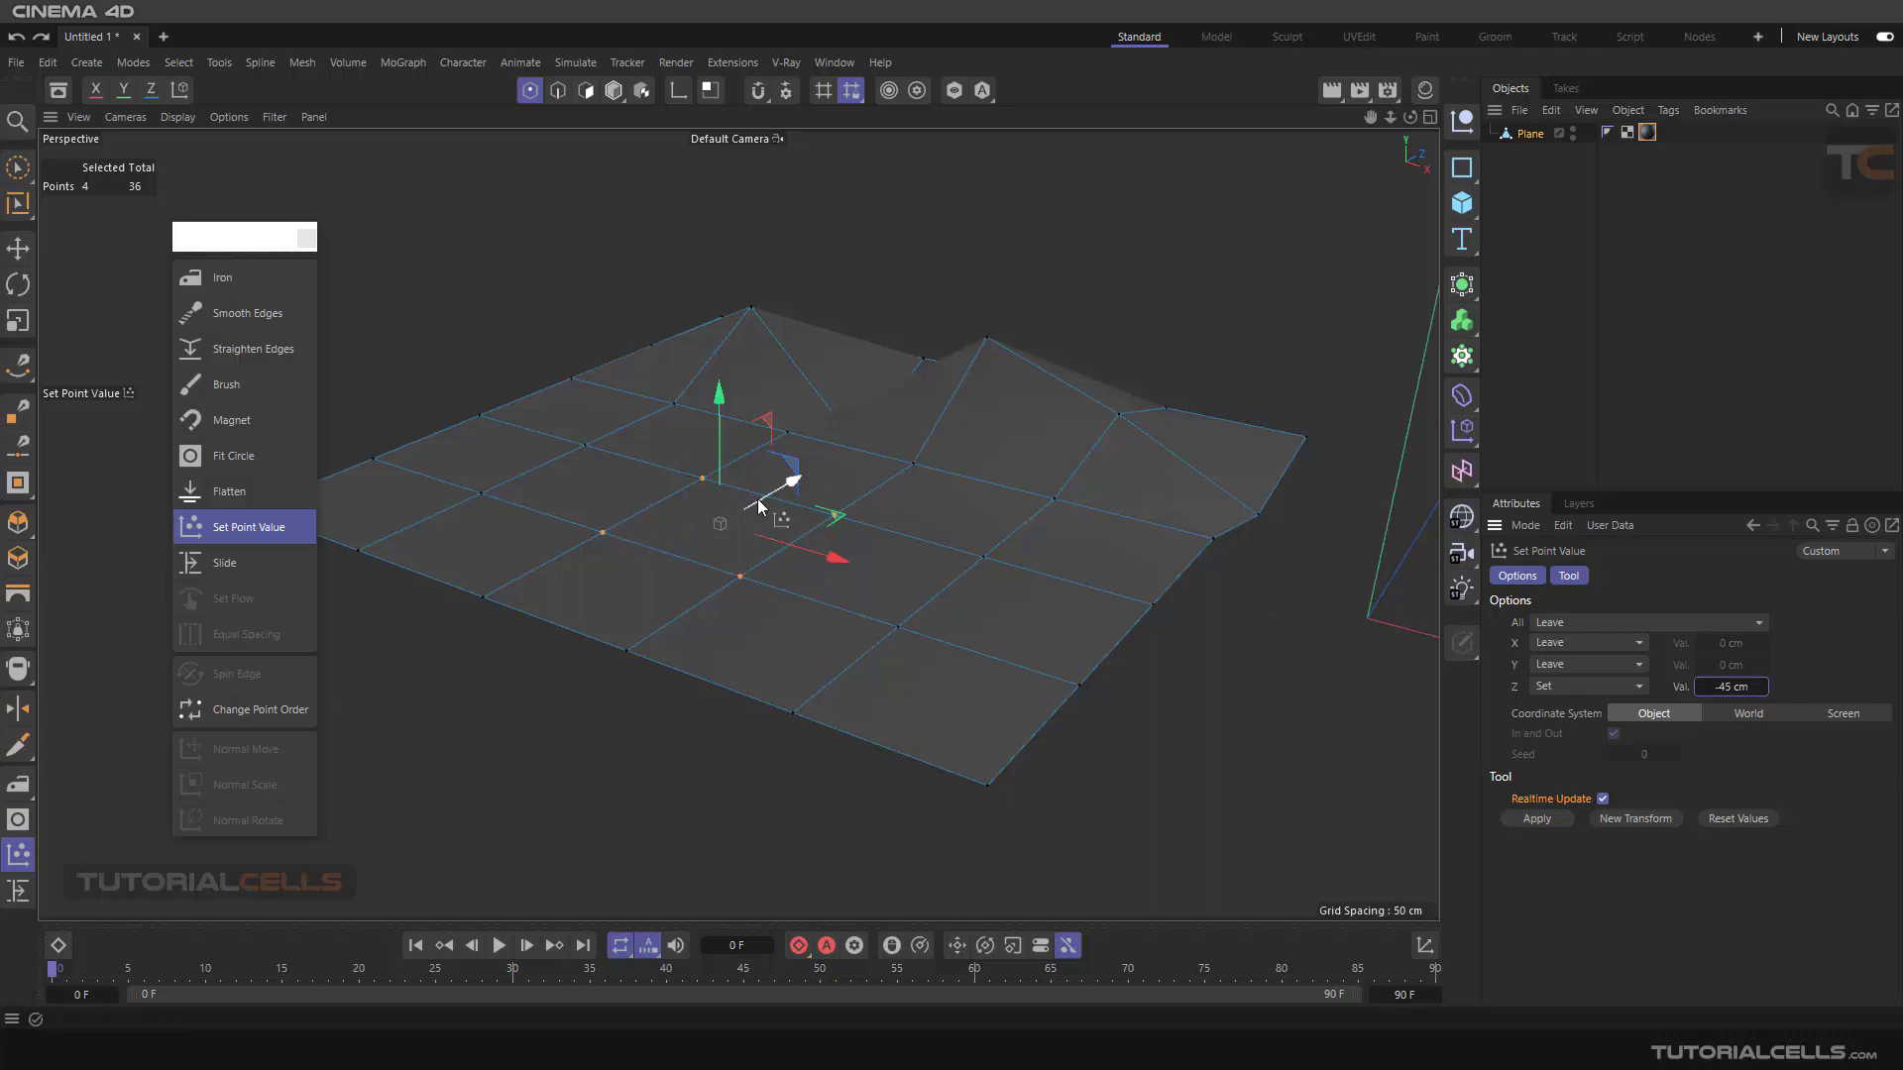
Step: Reset the Z value to 0 cm and return the Z mode to Leave
drag(1701, 688, 1697, 688)
click(1638, 688)
click(1580, 686)
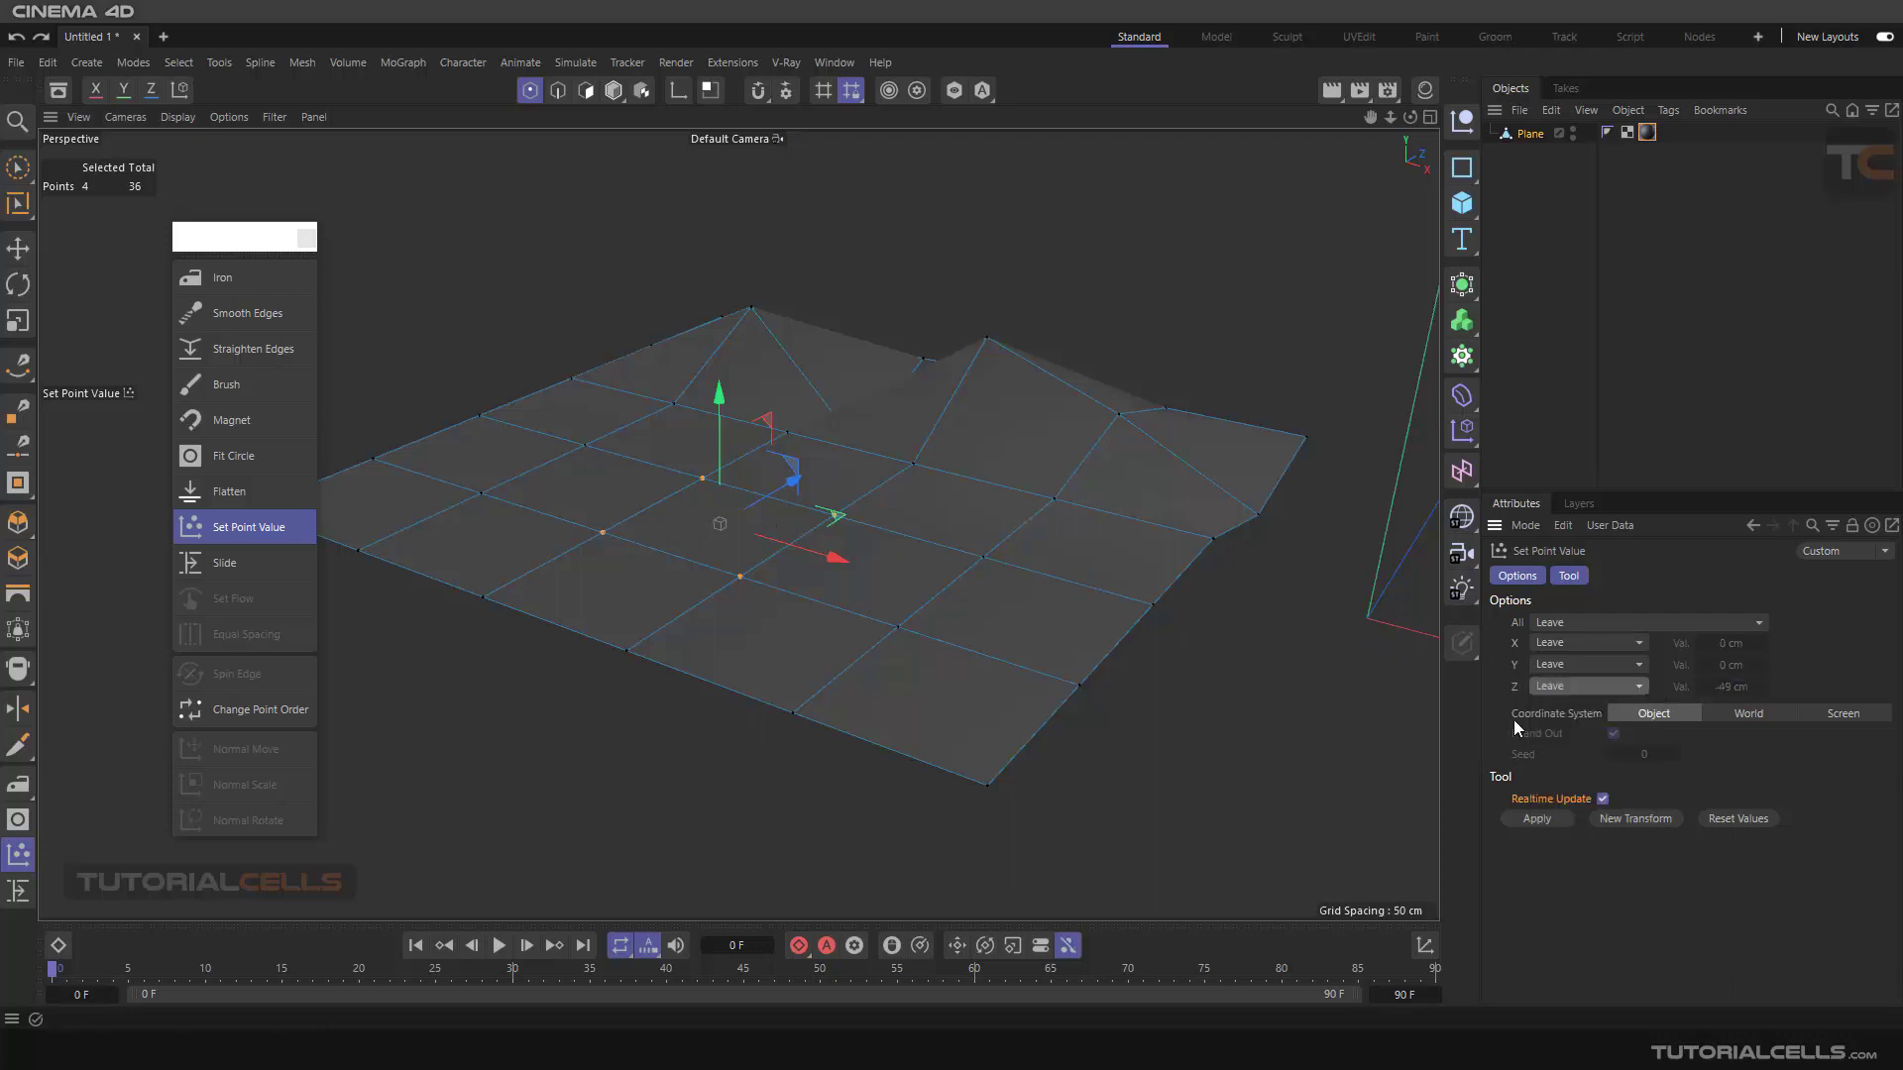
click(1631, 693)
click(1589, 725)
click(1732, 688)
text(0)
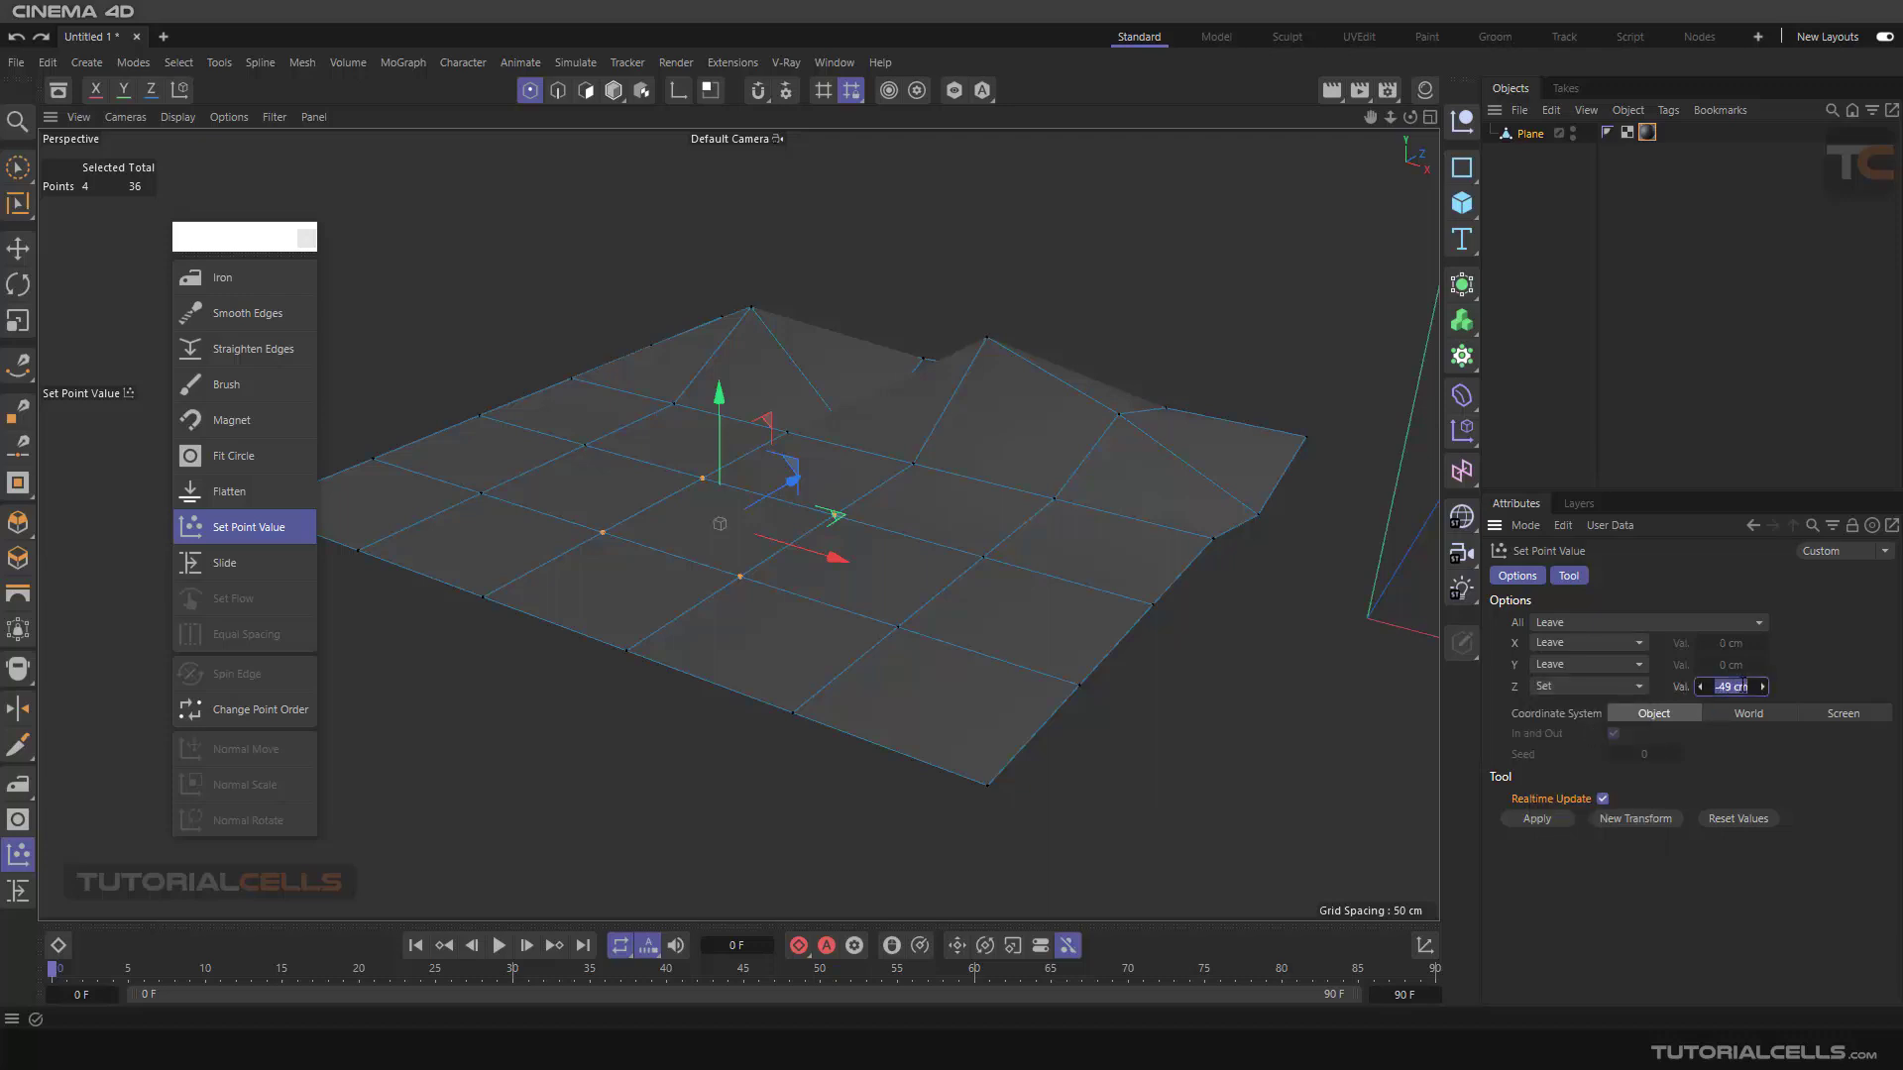
key(Return)
click(1598, 688)
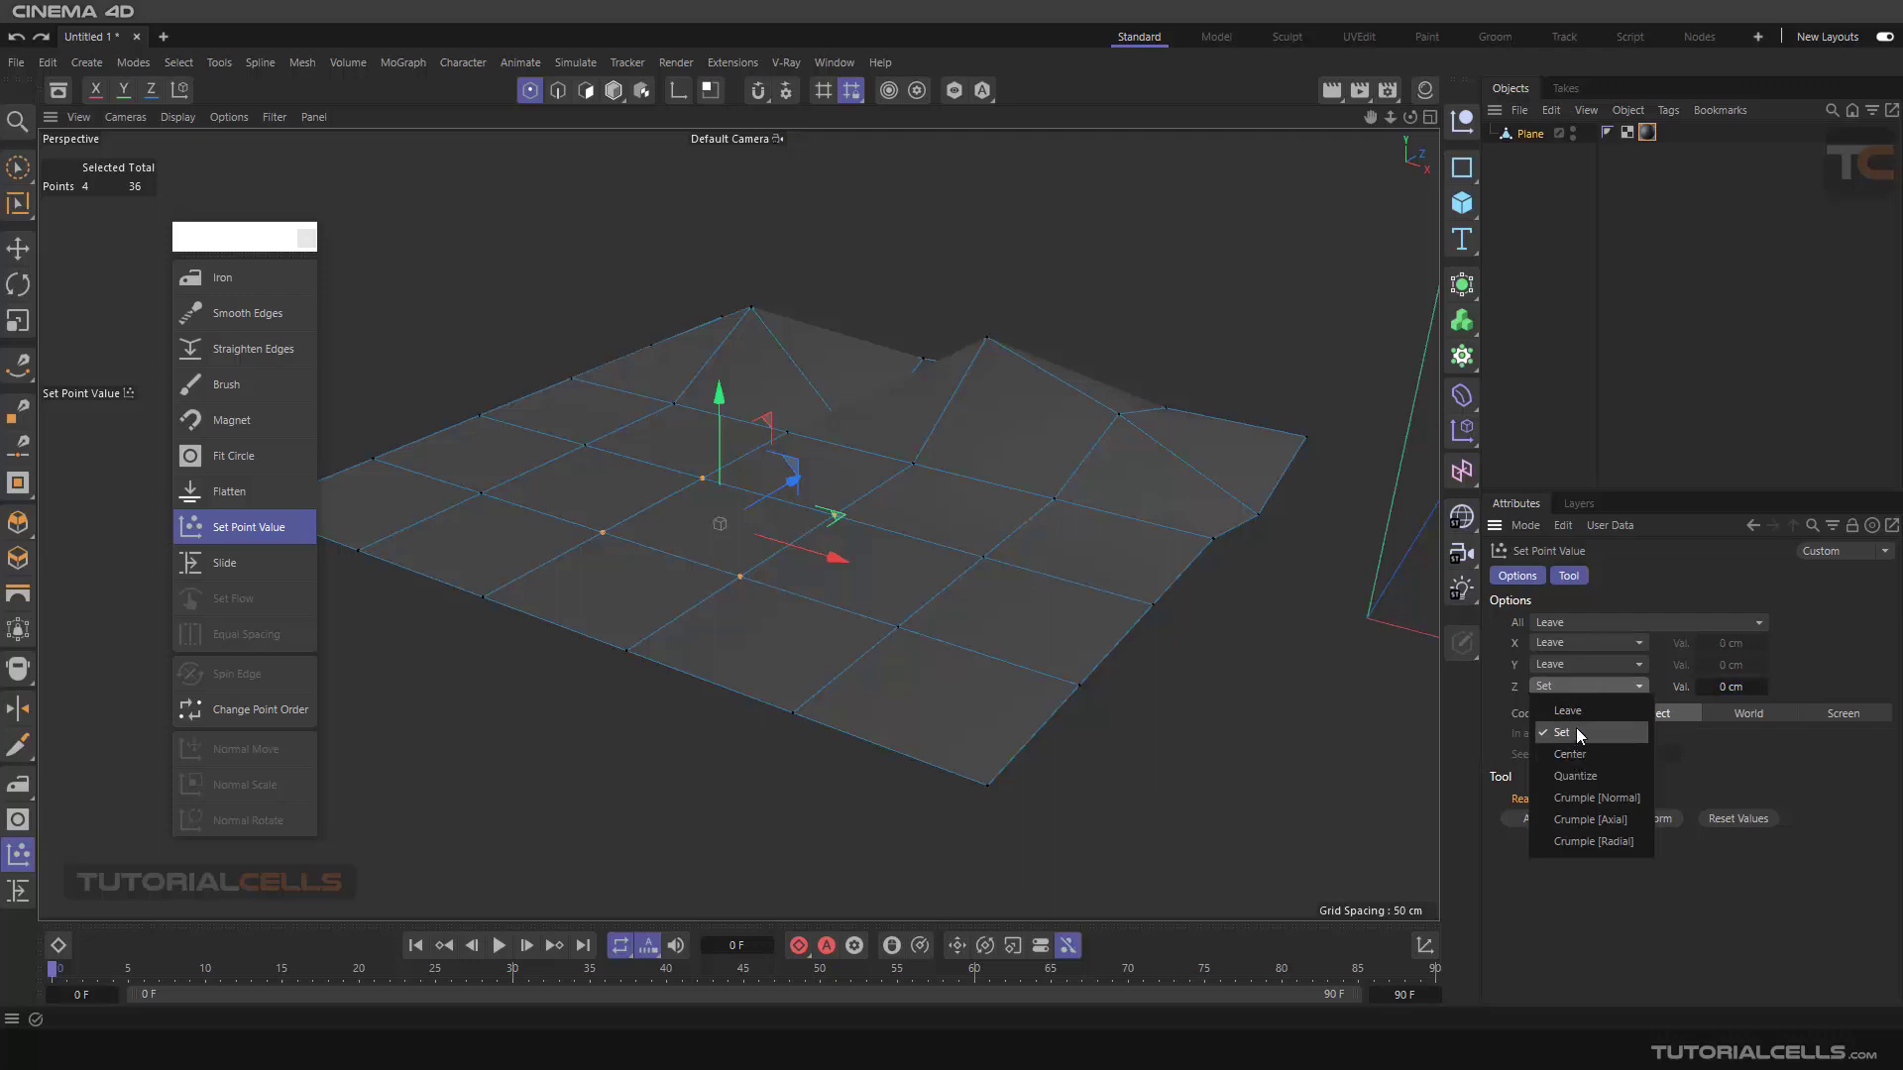
click(1575, 714)
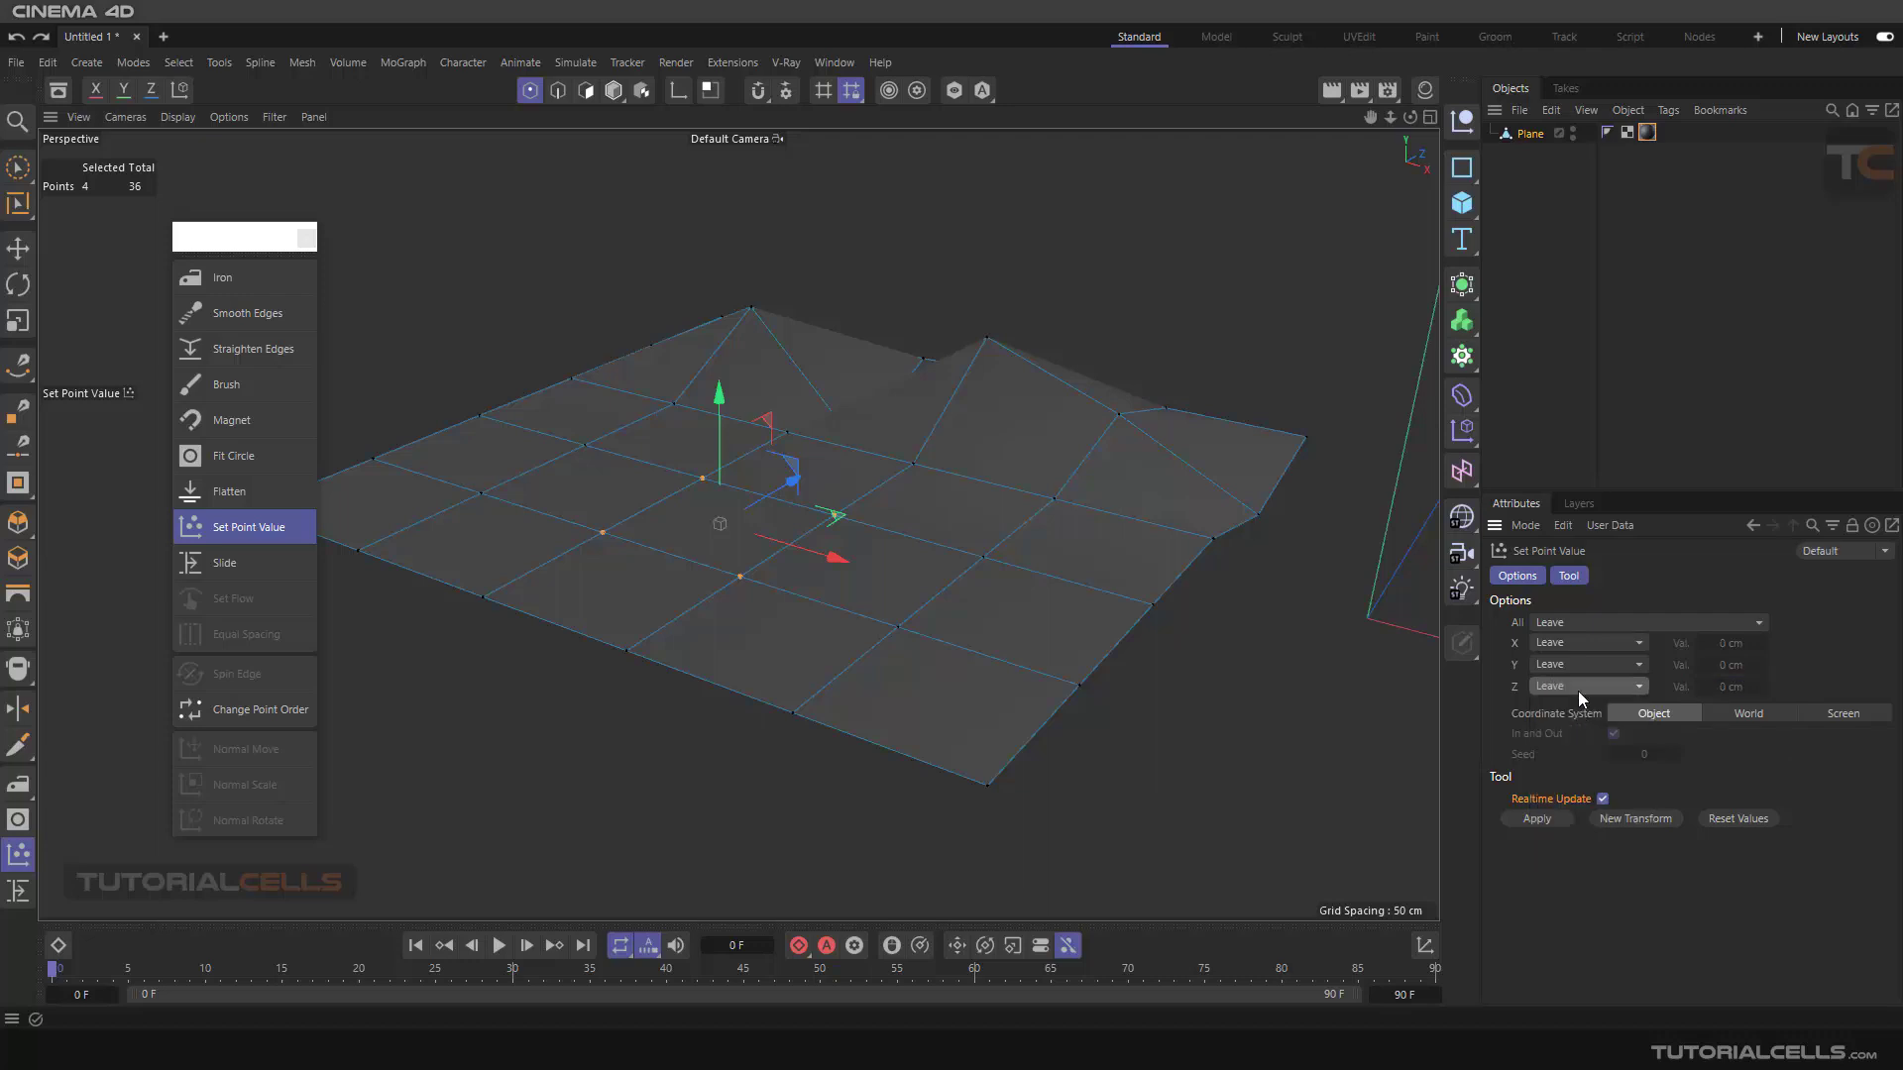
Step: Change all axes to Set with X 0 cm, Y 10 cm and Z 0 cm, and apply the values to the selected points
click(1586, 622)
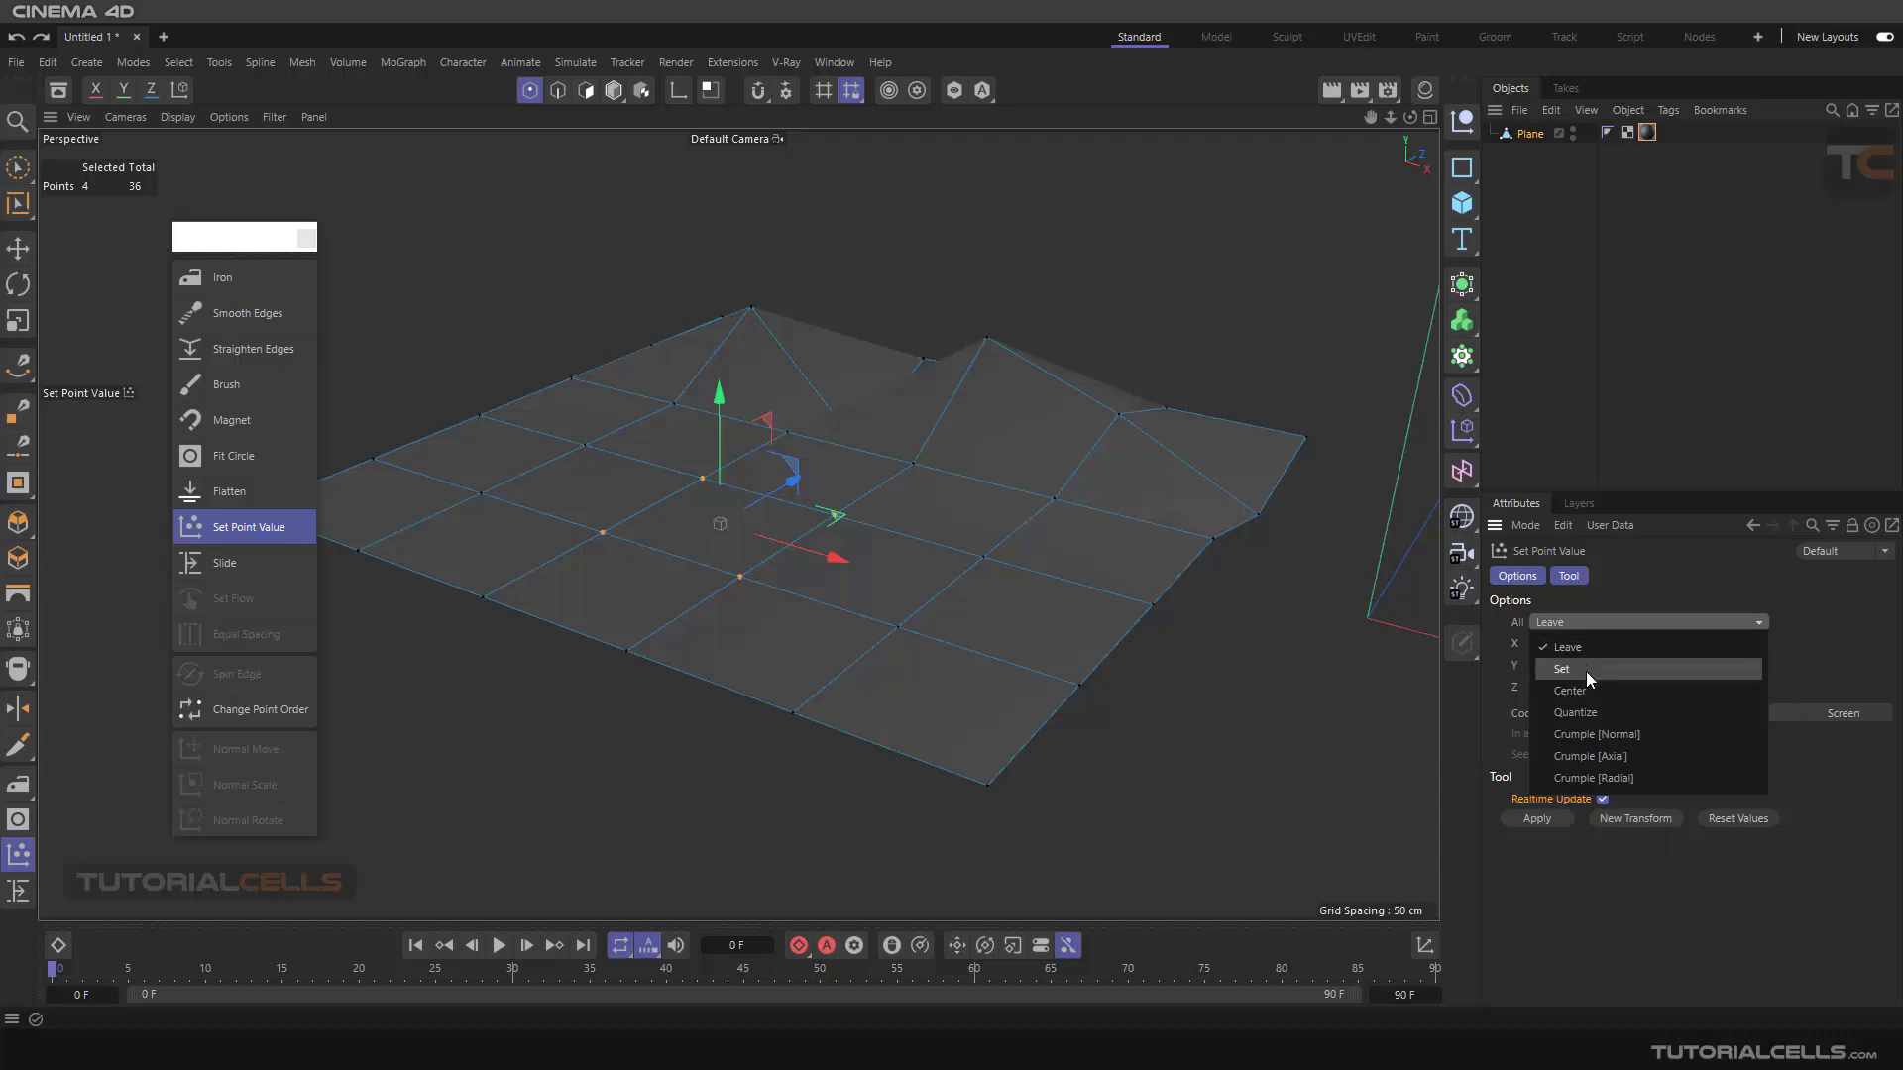
click(1585, 668)
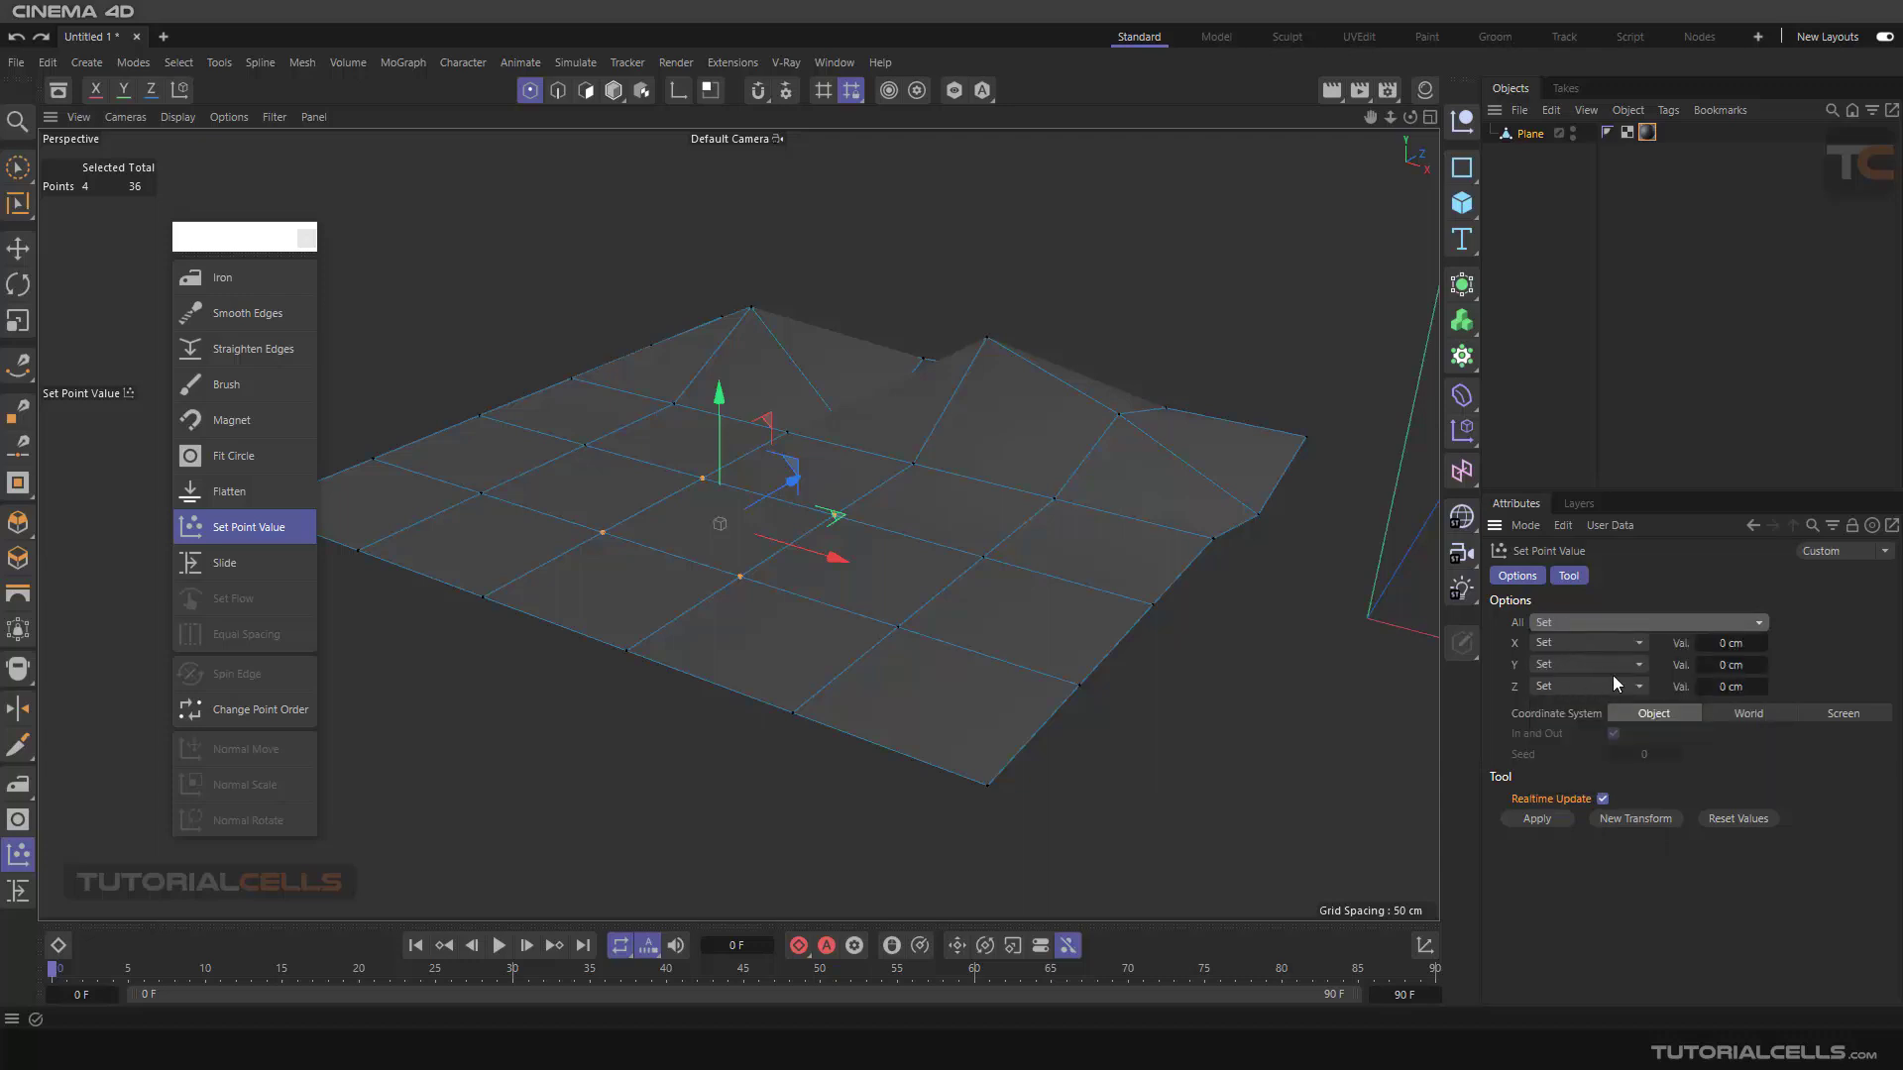
click(1724, 665)
text(10)
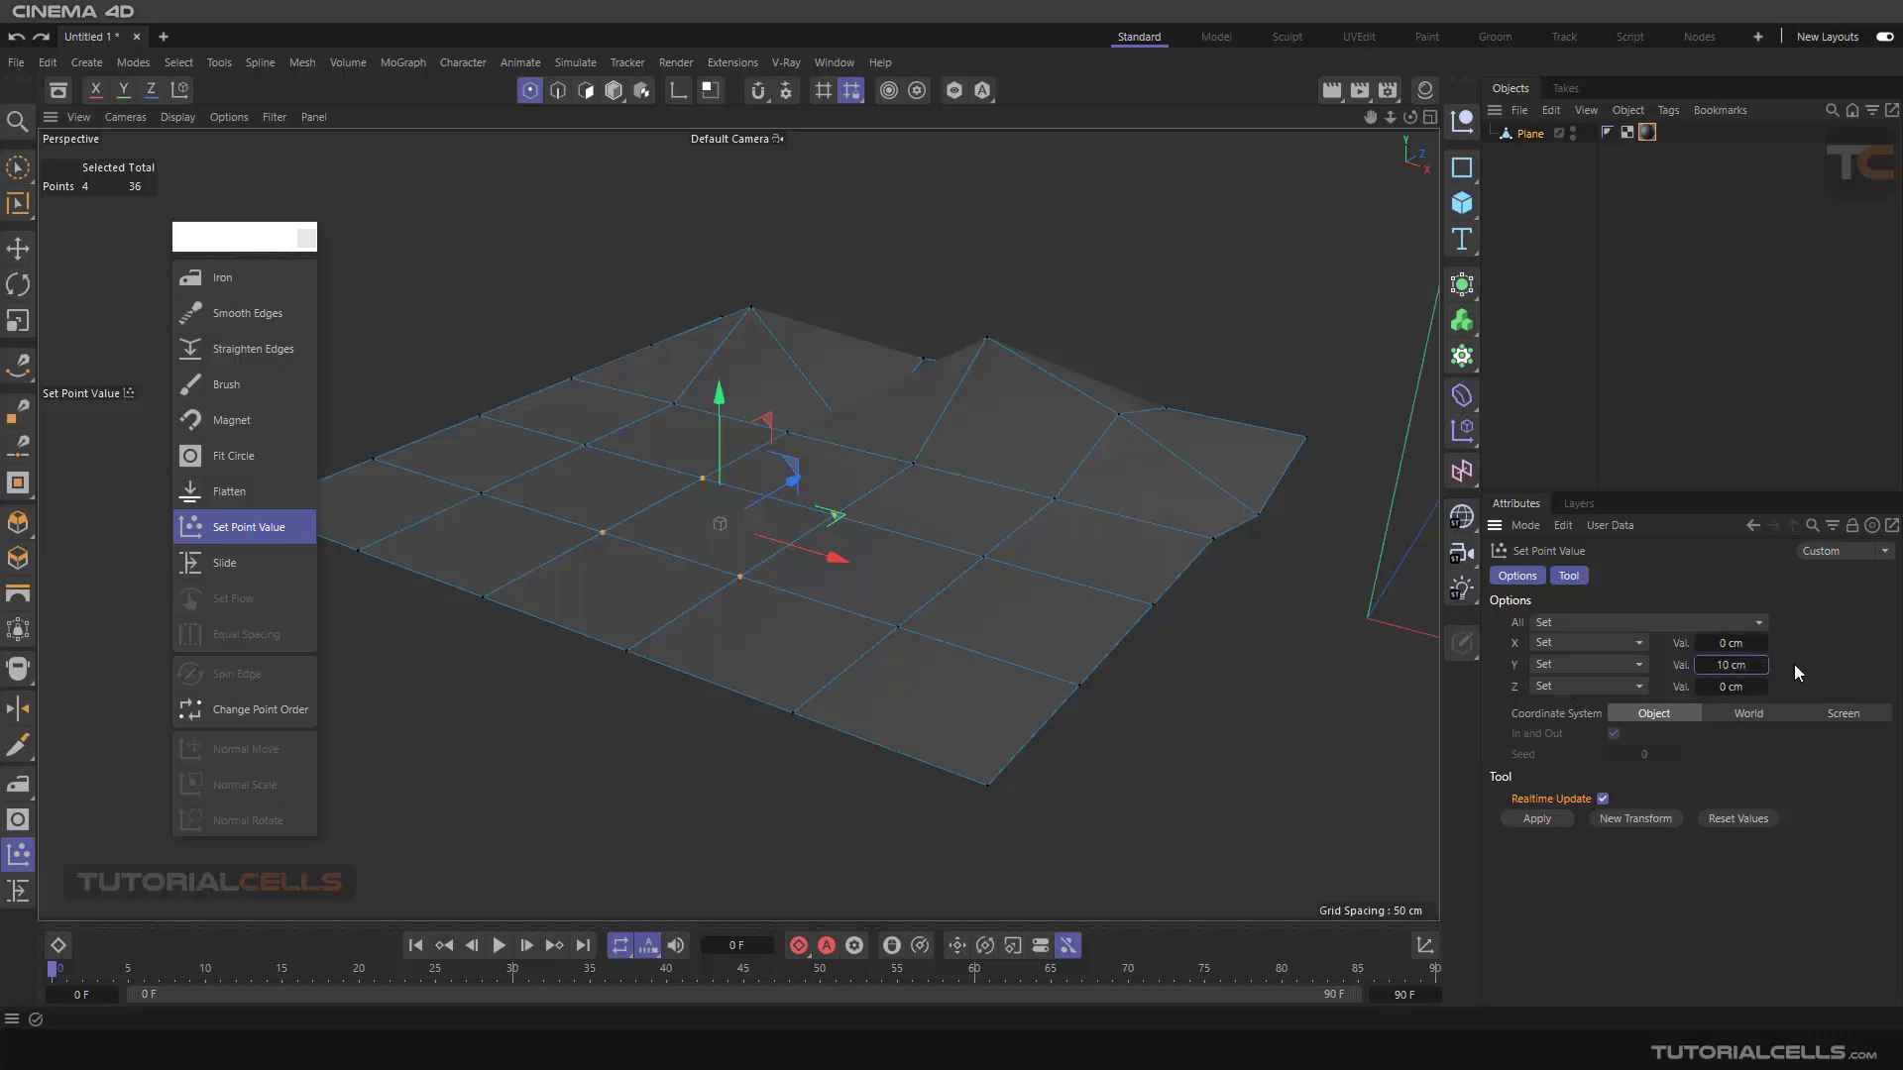
click(1531, 821)
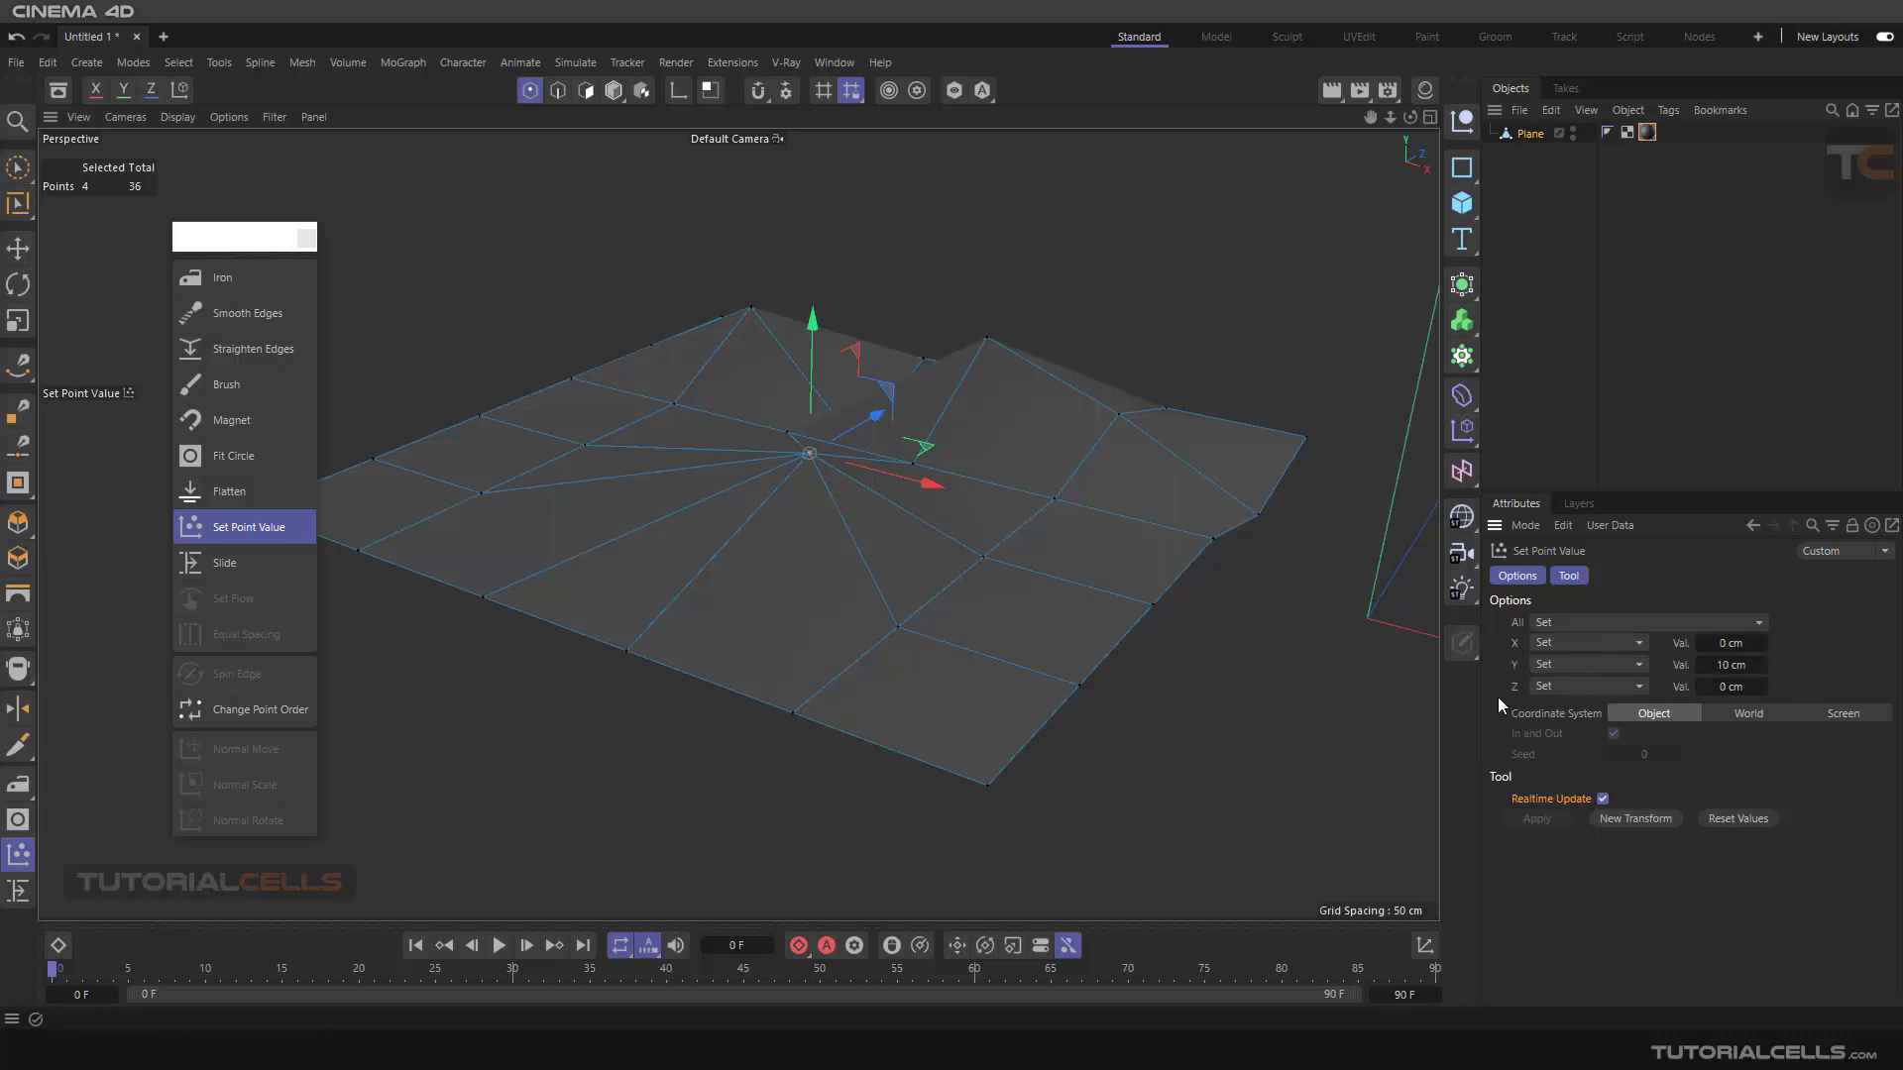
scroll(809, 467, up, 2)
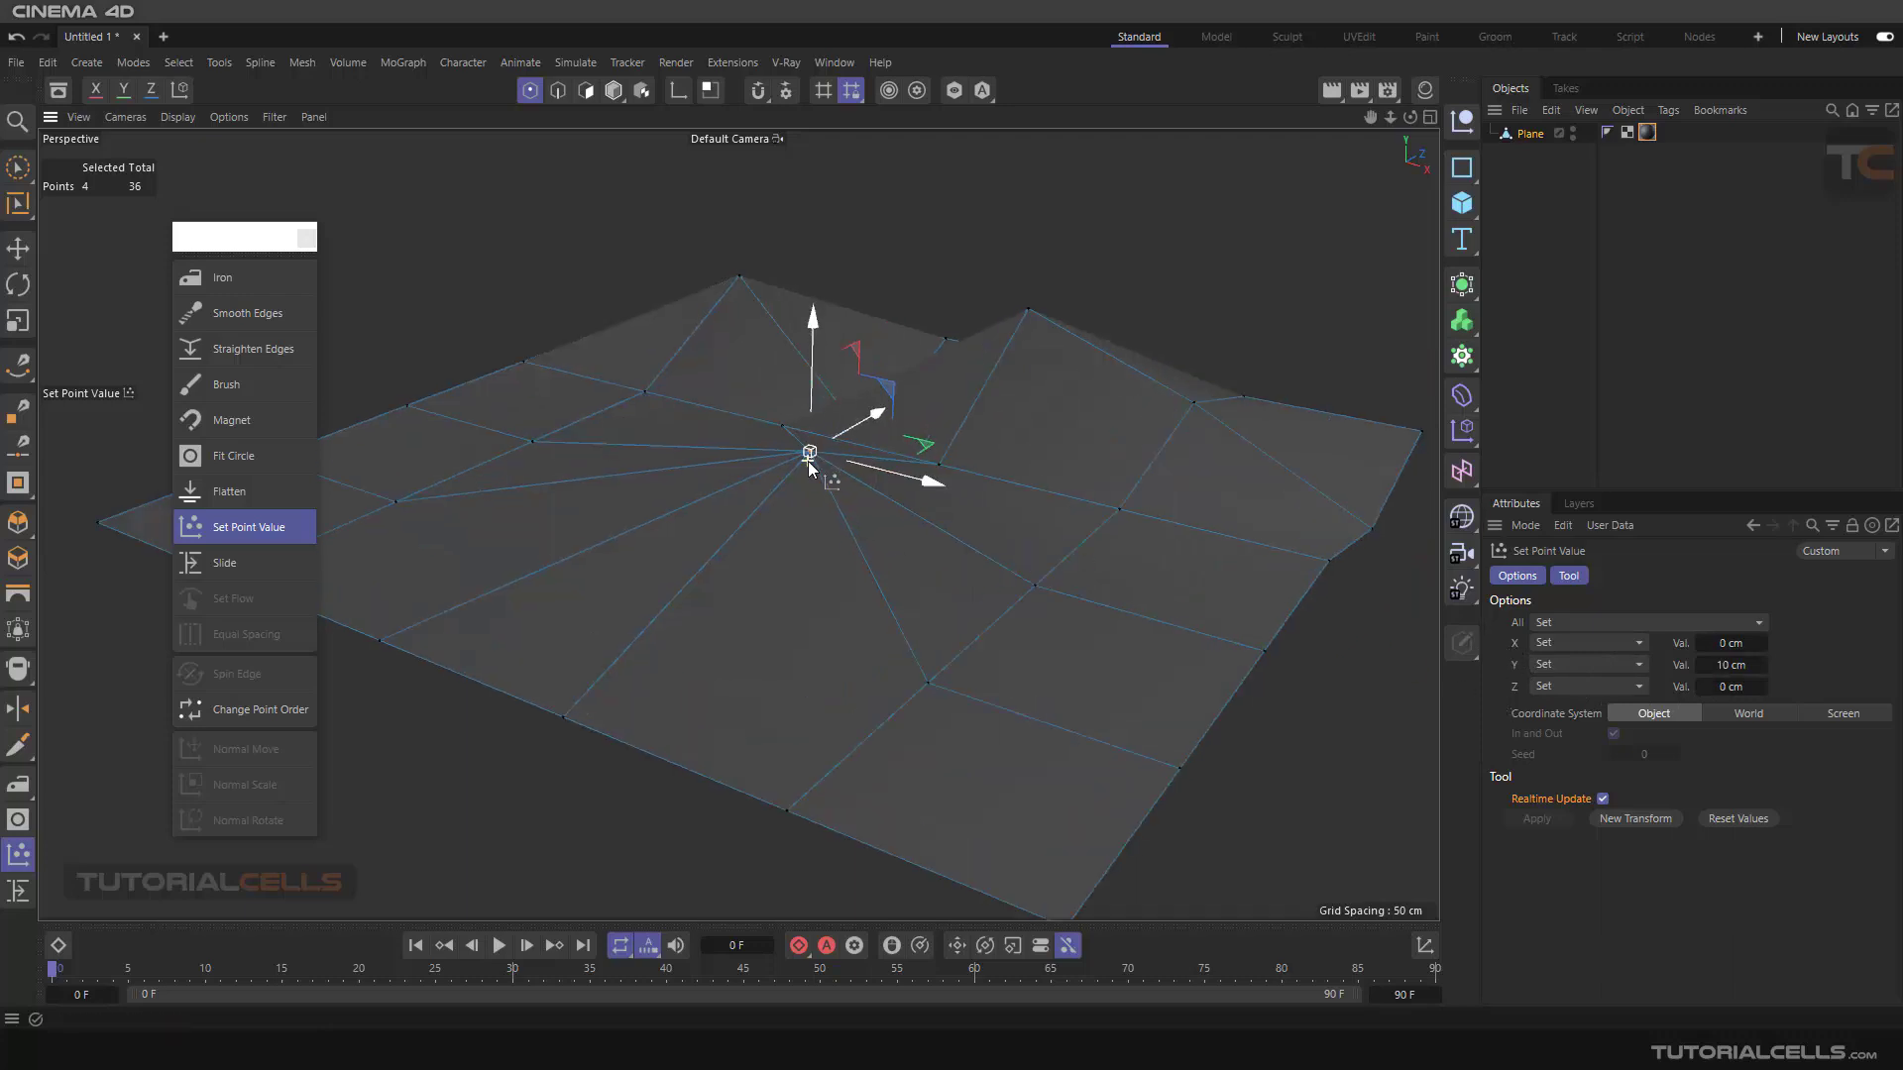
scroll(809, 461, up, 2)
alt+drag(807, 461, 778, 424)
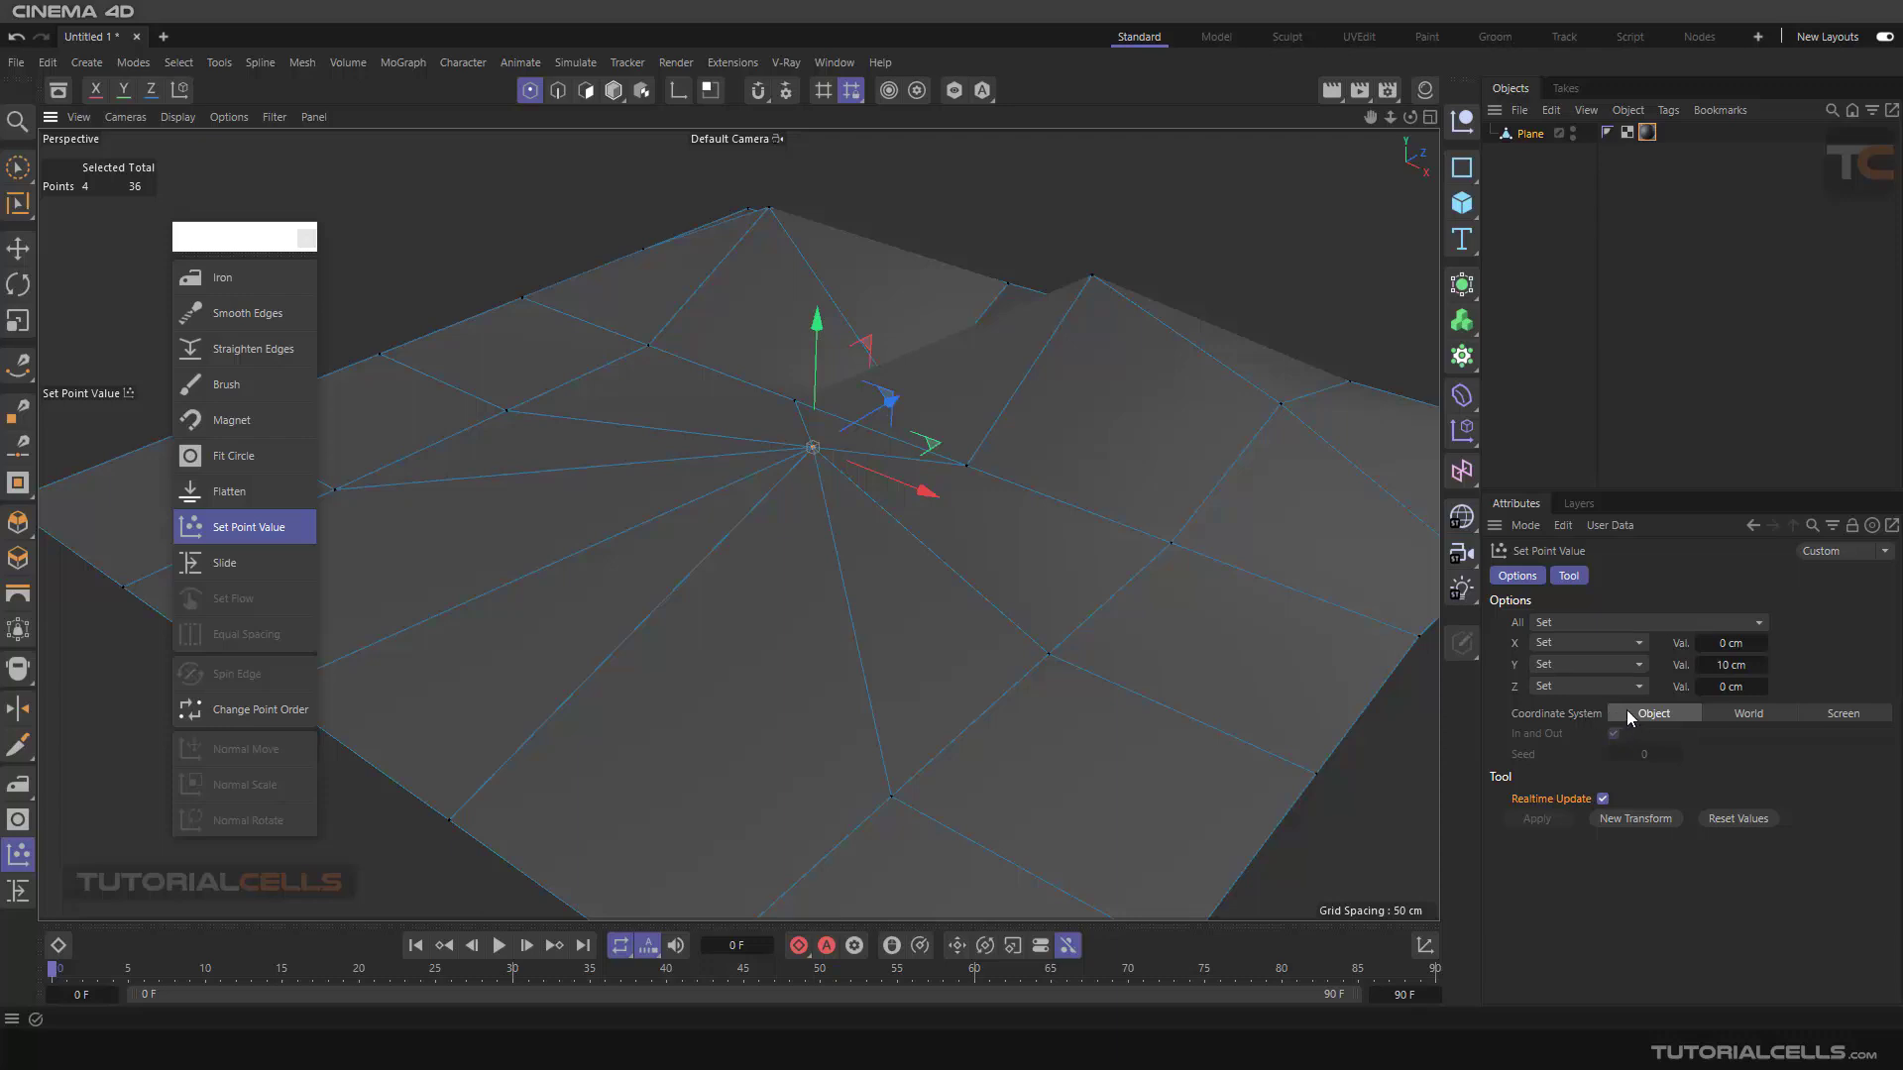
Step: Switch the point value coordinate system to World and examine where the selected points sit relative to the world origin
scroll(1135, 564, down, 5)
alt+middle_drag(1136, 563, 1060, 531)
scroll(1060, 531, up, 1)
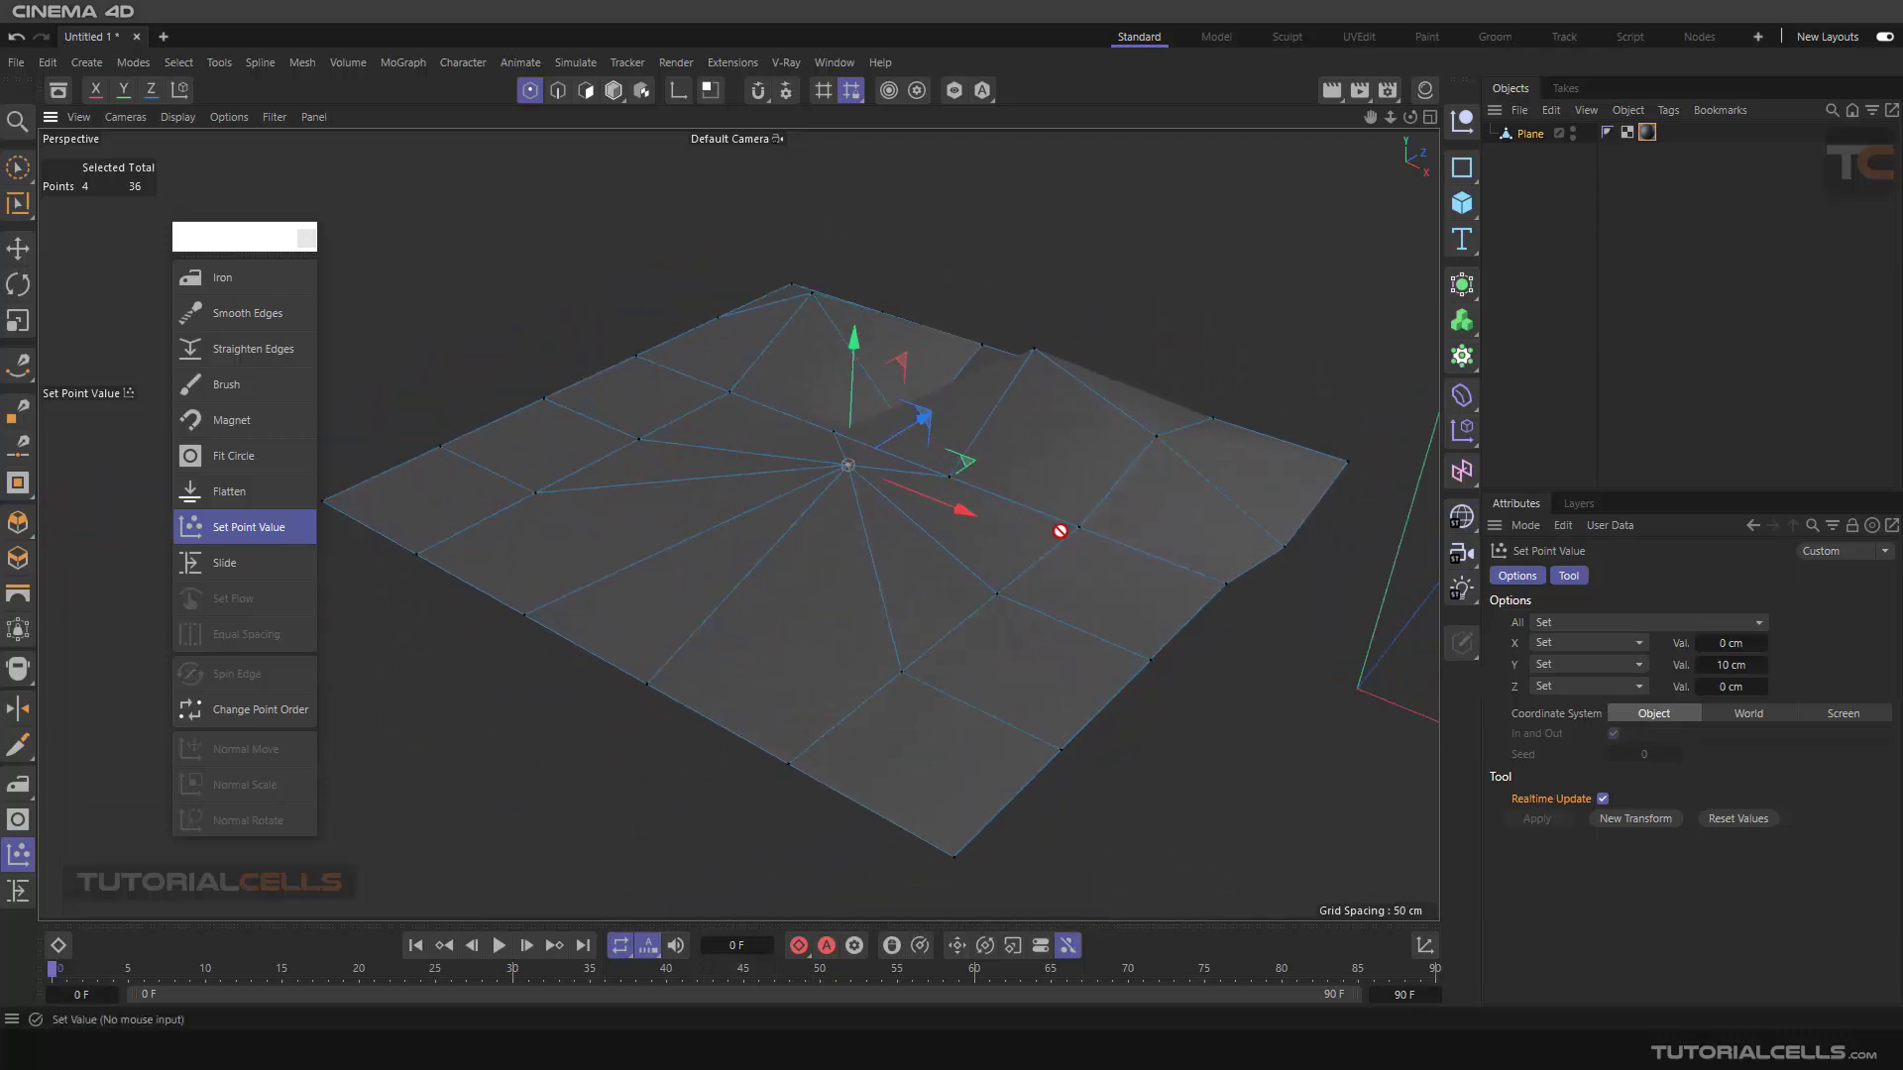
alt+drag(1059, 531, 1354, 649)
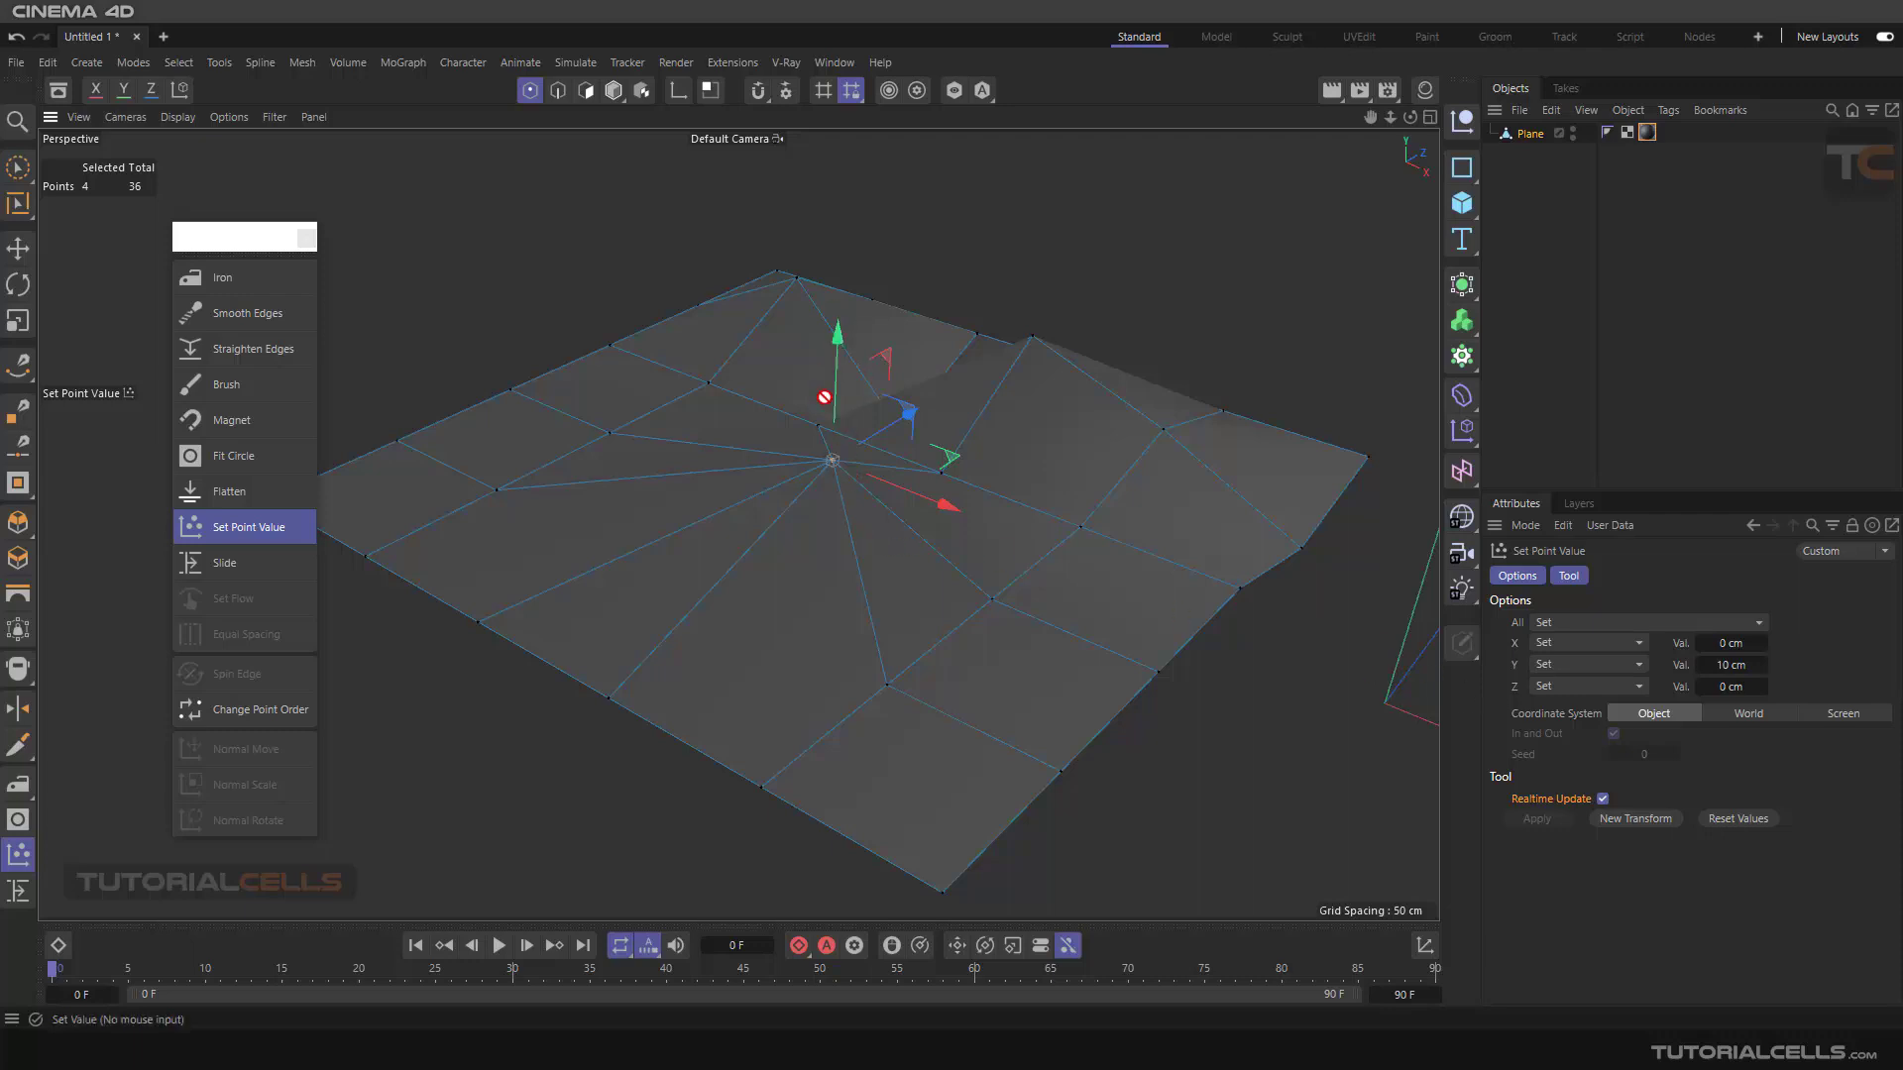
click(1729, 715)
scroll(1228, 641, down, 3)
alt+middle_drag(1227, 641, 1080, 589)
scroll(1193, 639, up, 6)
alt+drag(1249, 662, 1198, 624)
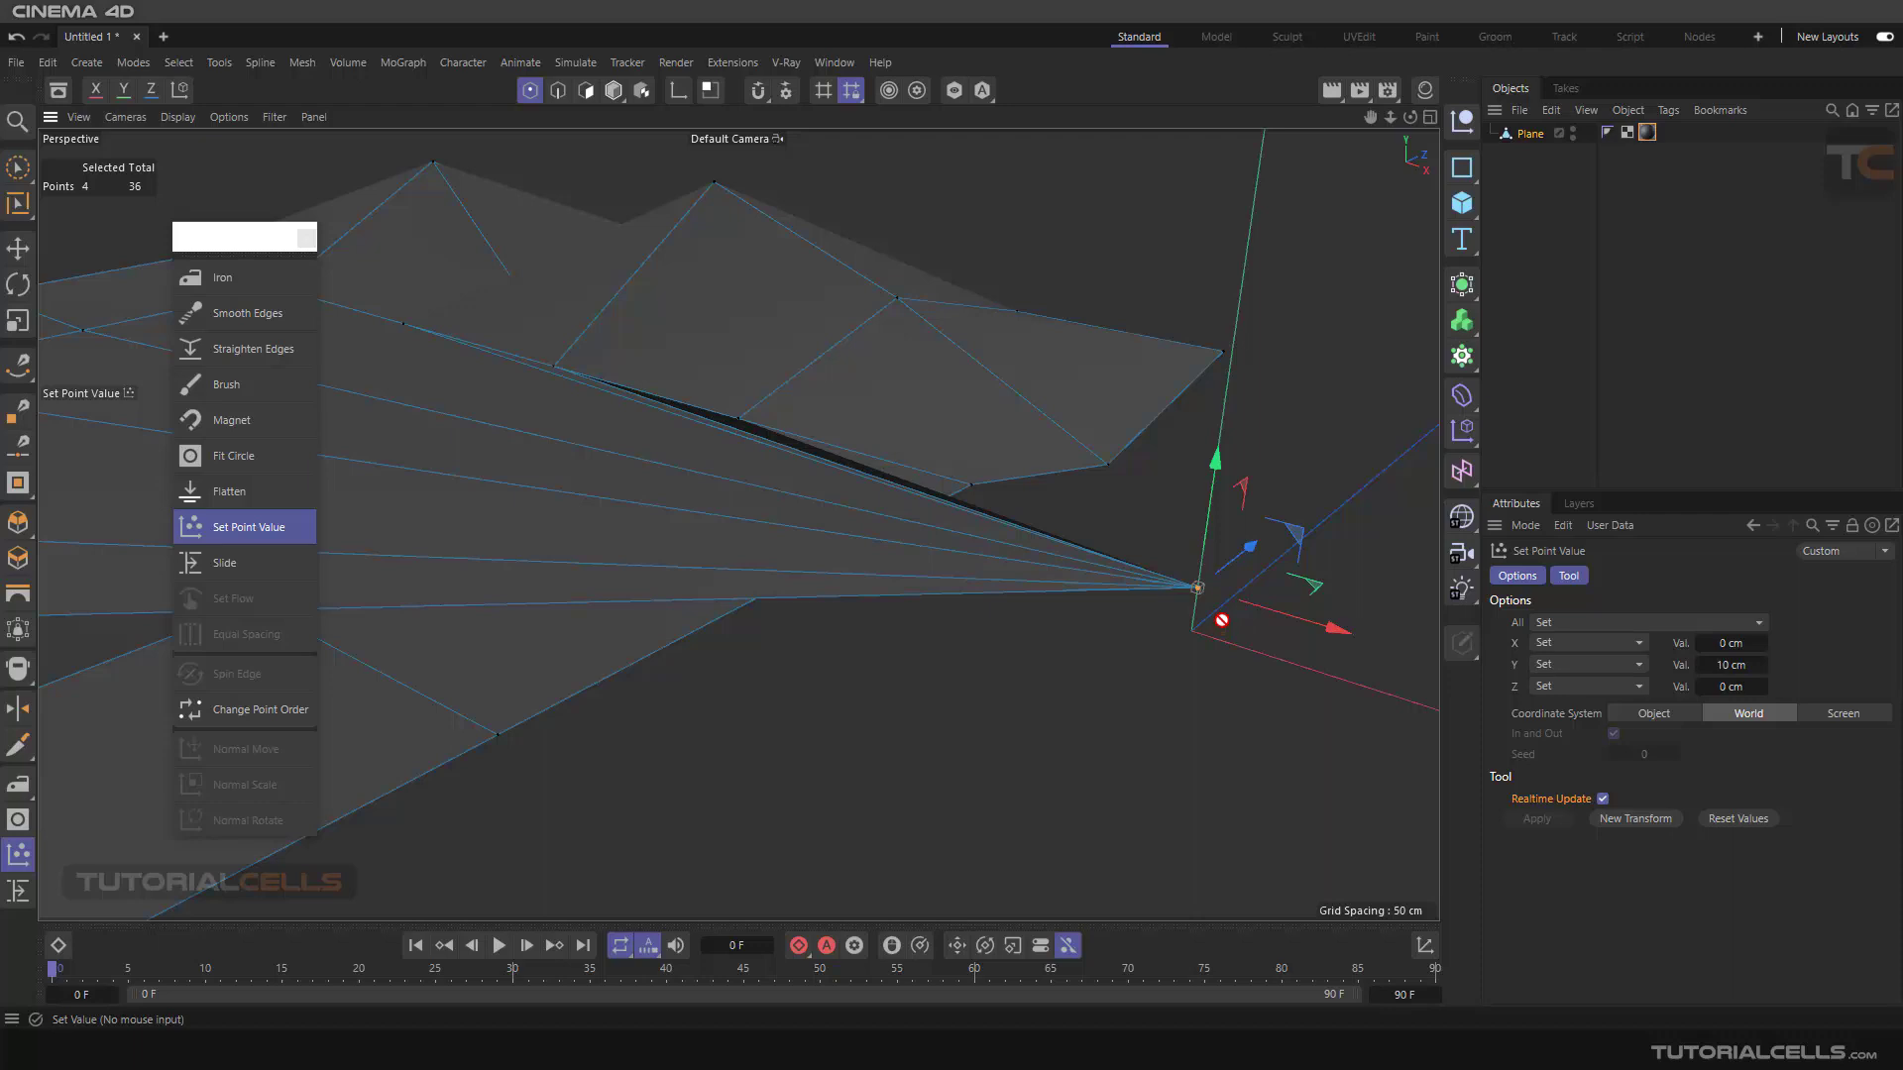
Step: Switch the point value coordinate system to Screen and examine the collapsed points across the whole plane
click(1839, 712)
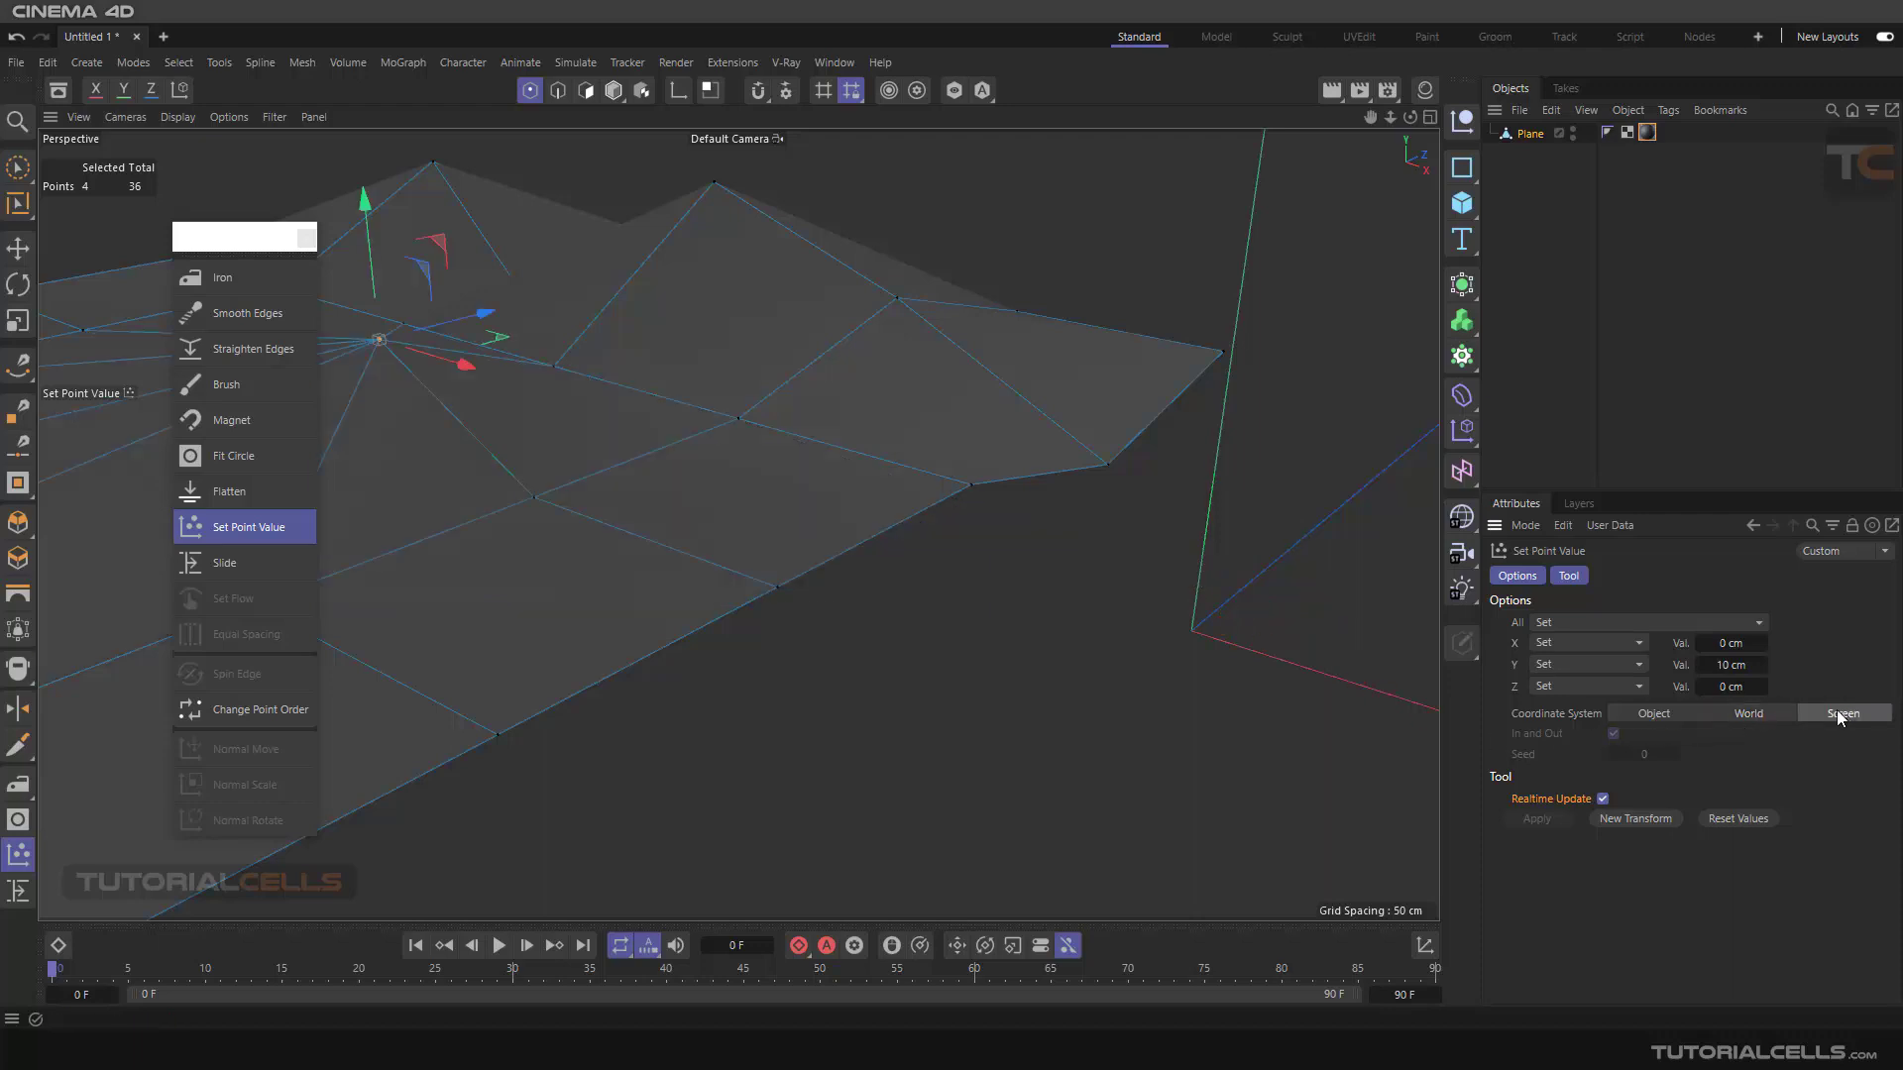
scroll(812, 634, down, 3)
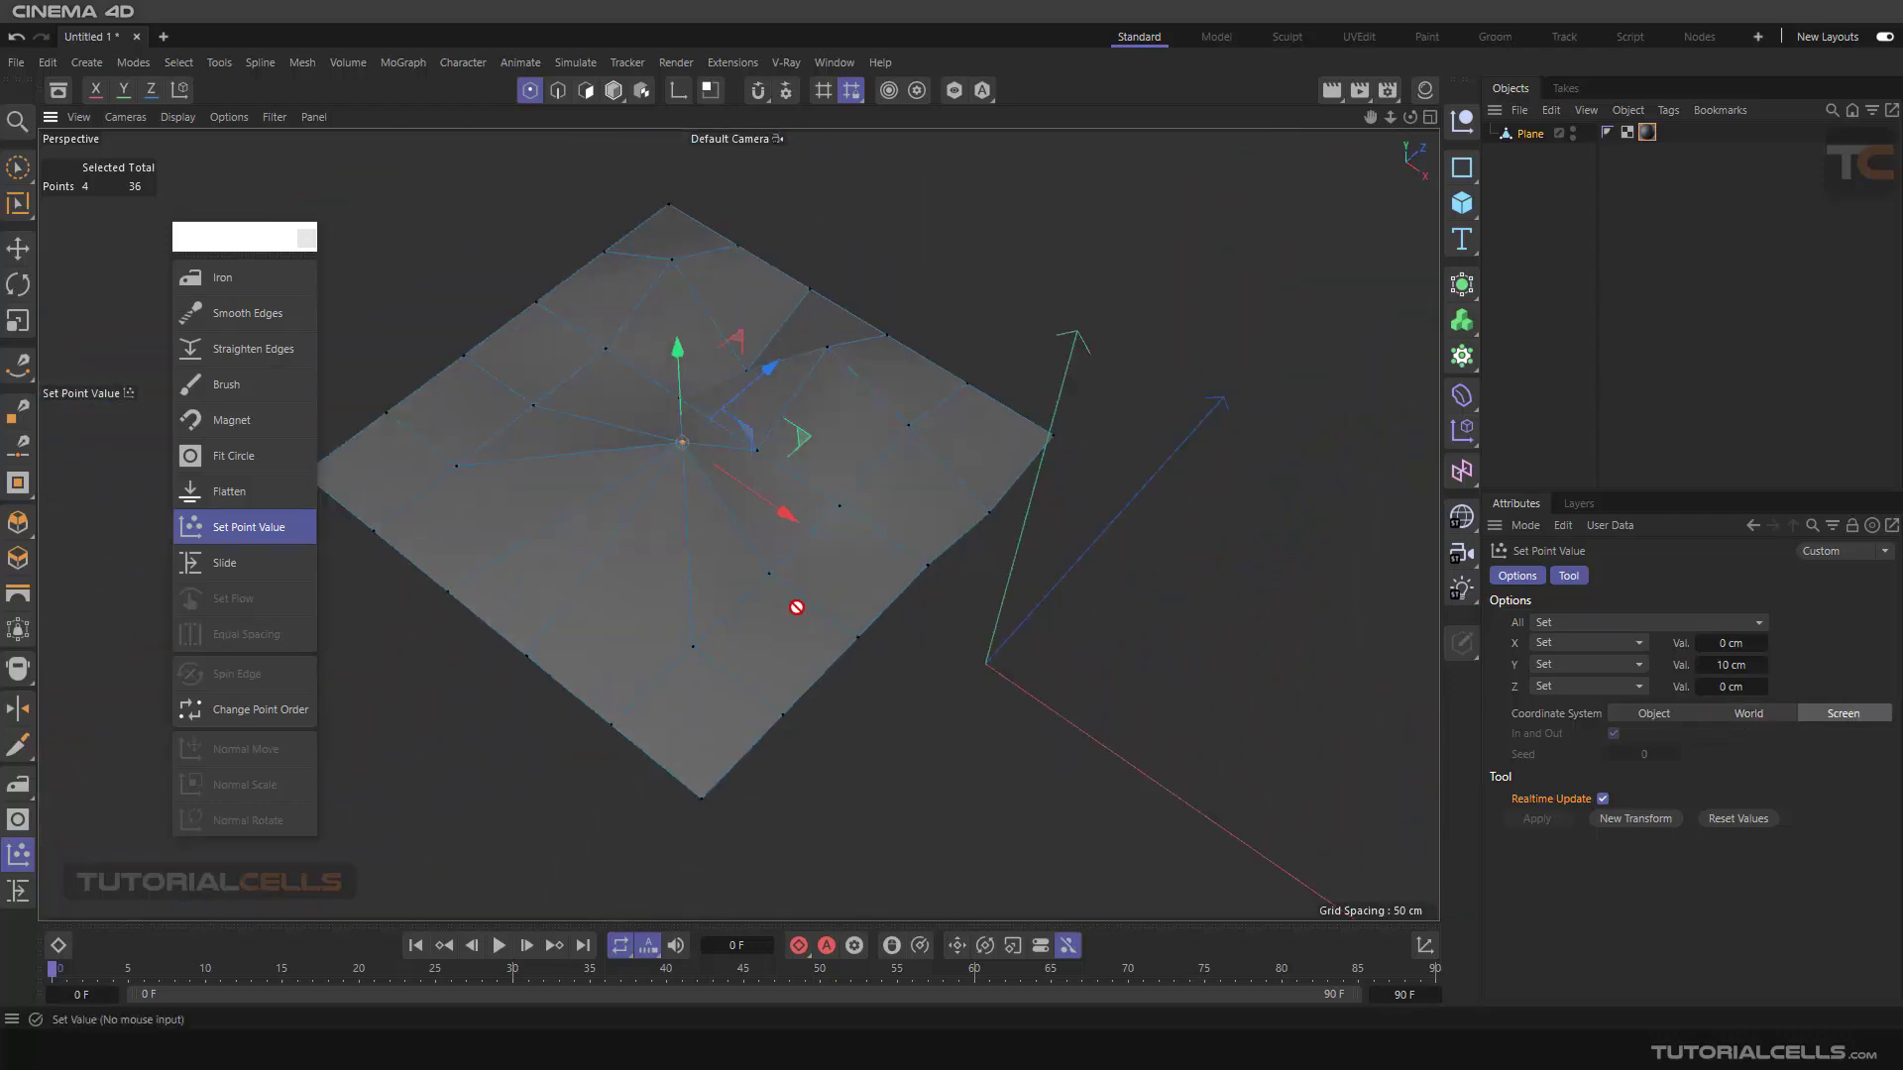
Step: Switch the point value coordinate system to World, return it to Object, and examine the collapsed points on the plane
scroll(908, 628, down, 3)
click(1732, 716)
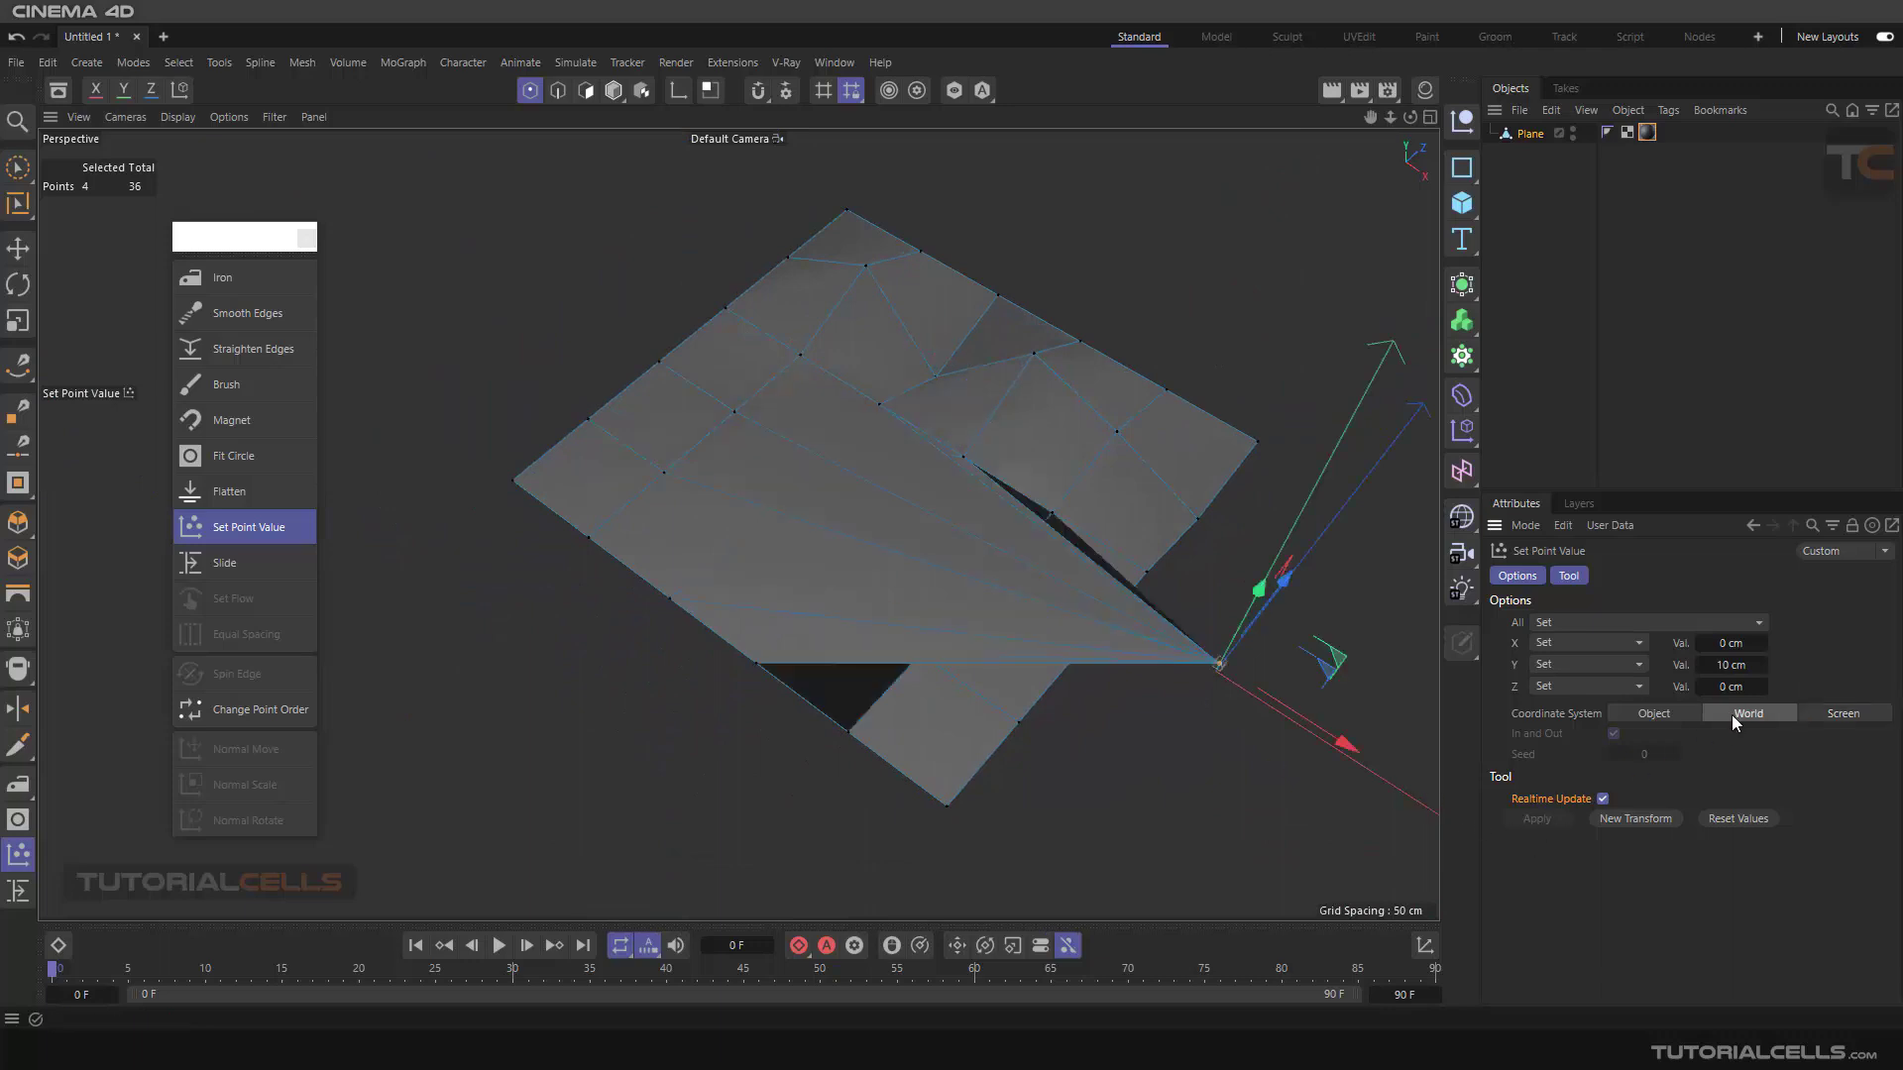
click(1653, 714)
scroll(991, 520, up, 5)
scroll(999, 527, down, 3)
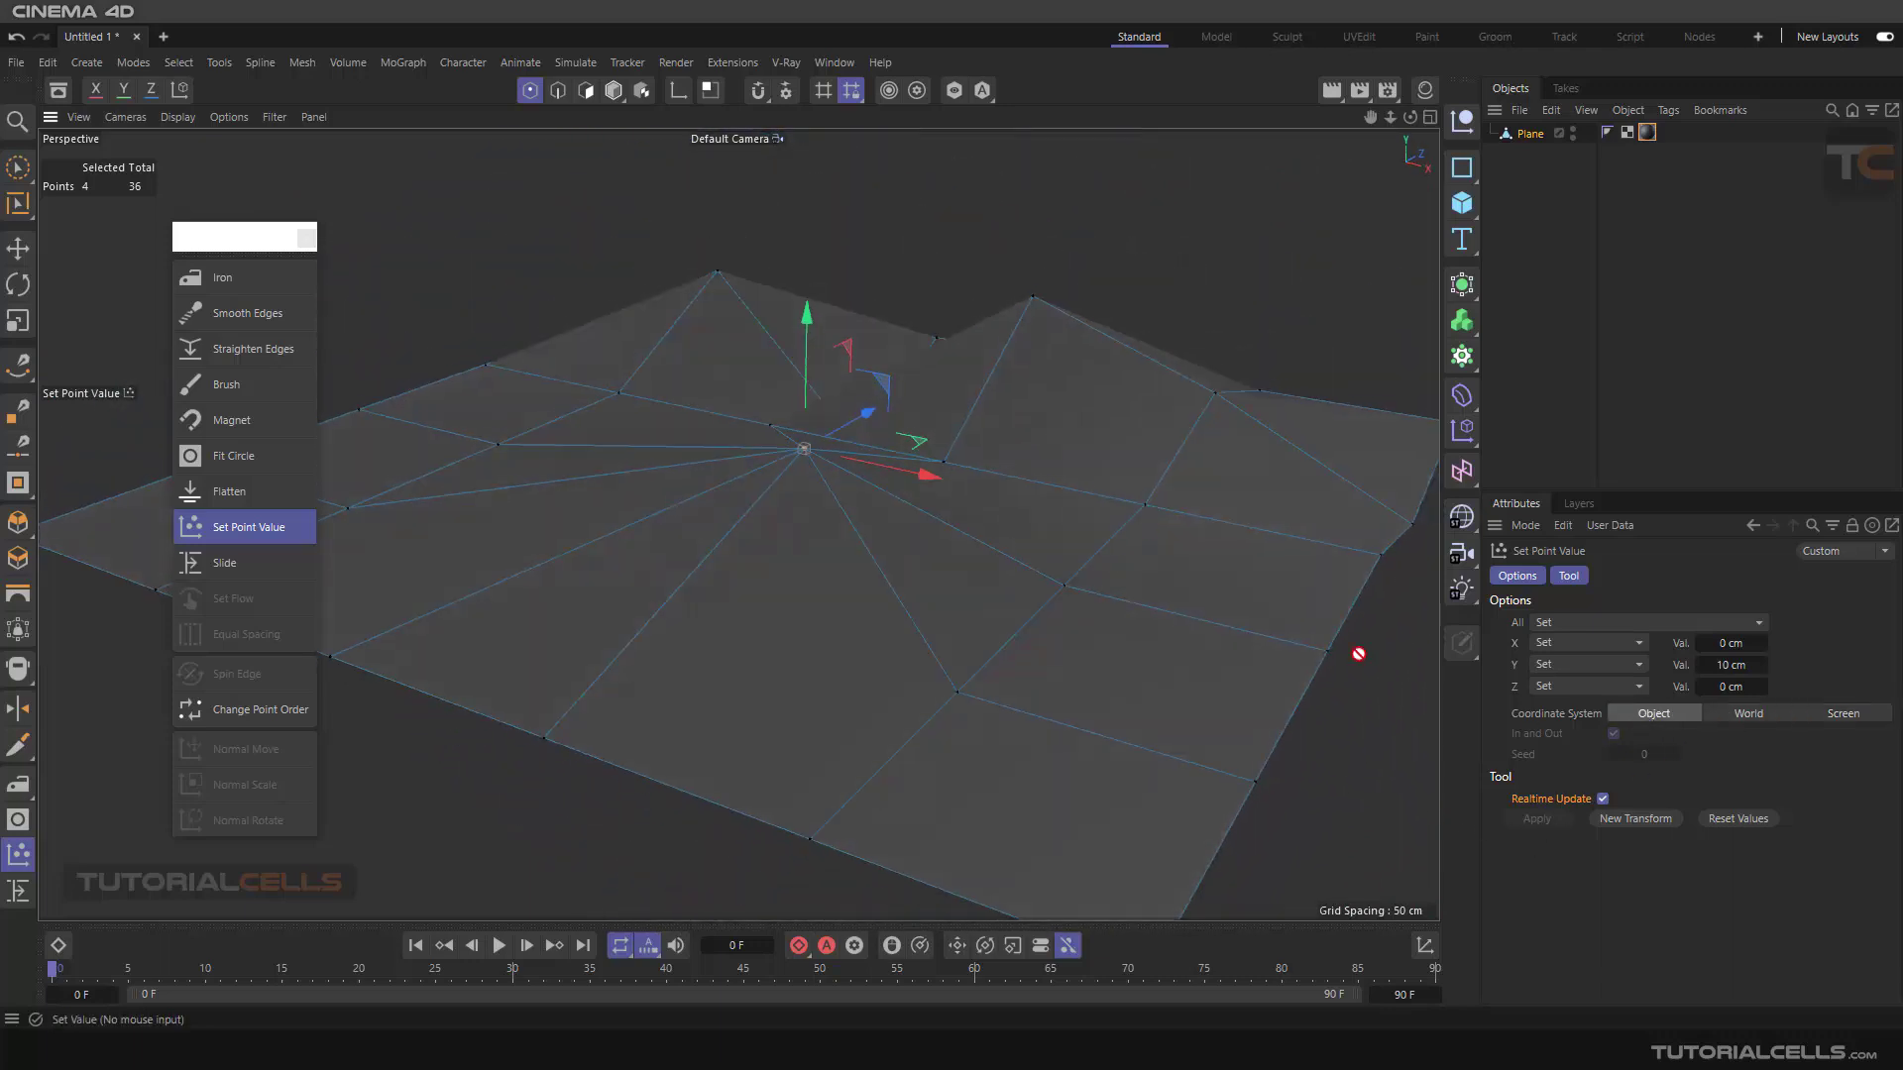
scroll(939, 633, down, 3)
alt+middle_drag(938, 633, 879, 645)
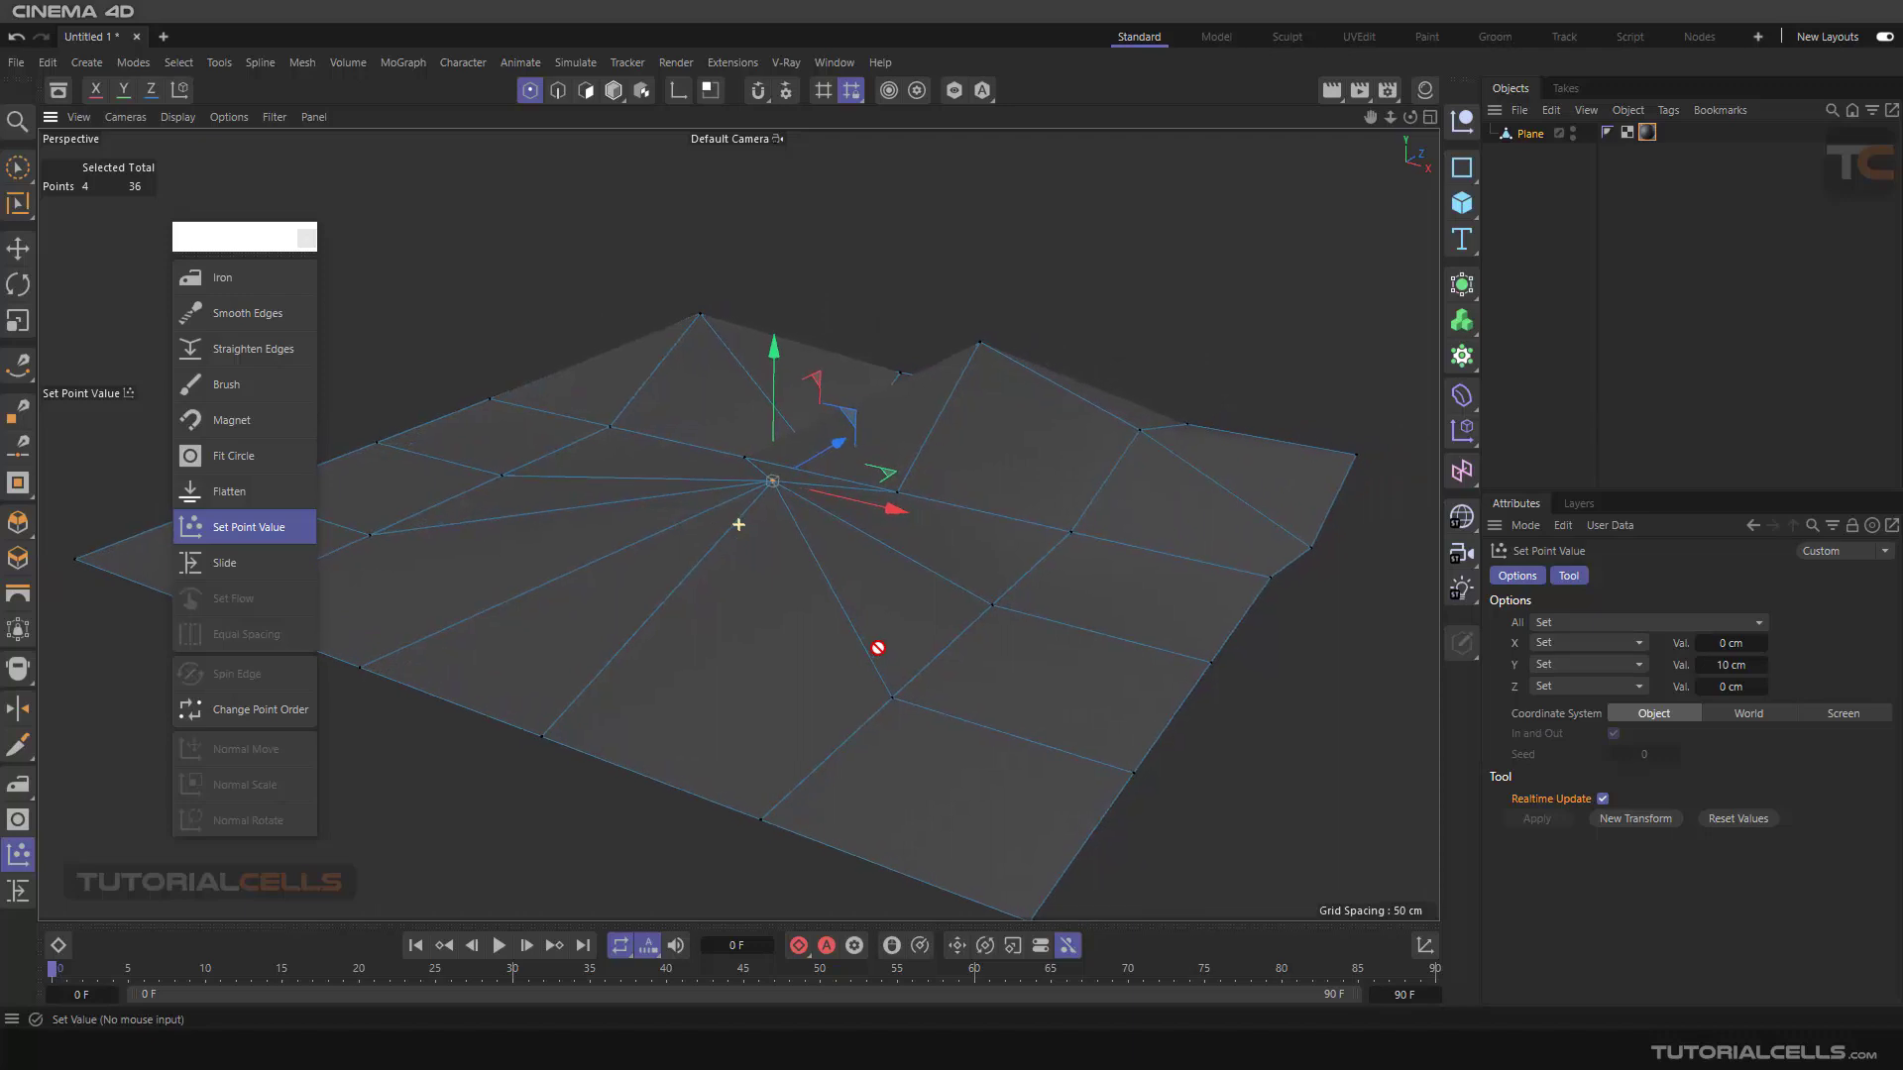
Step: Undo the point value change on the four selected points and set all axis modes to Leave
key(ctrl+z)
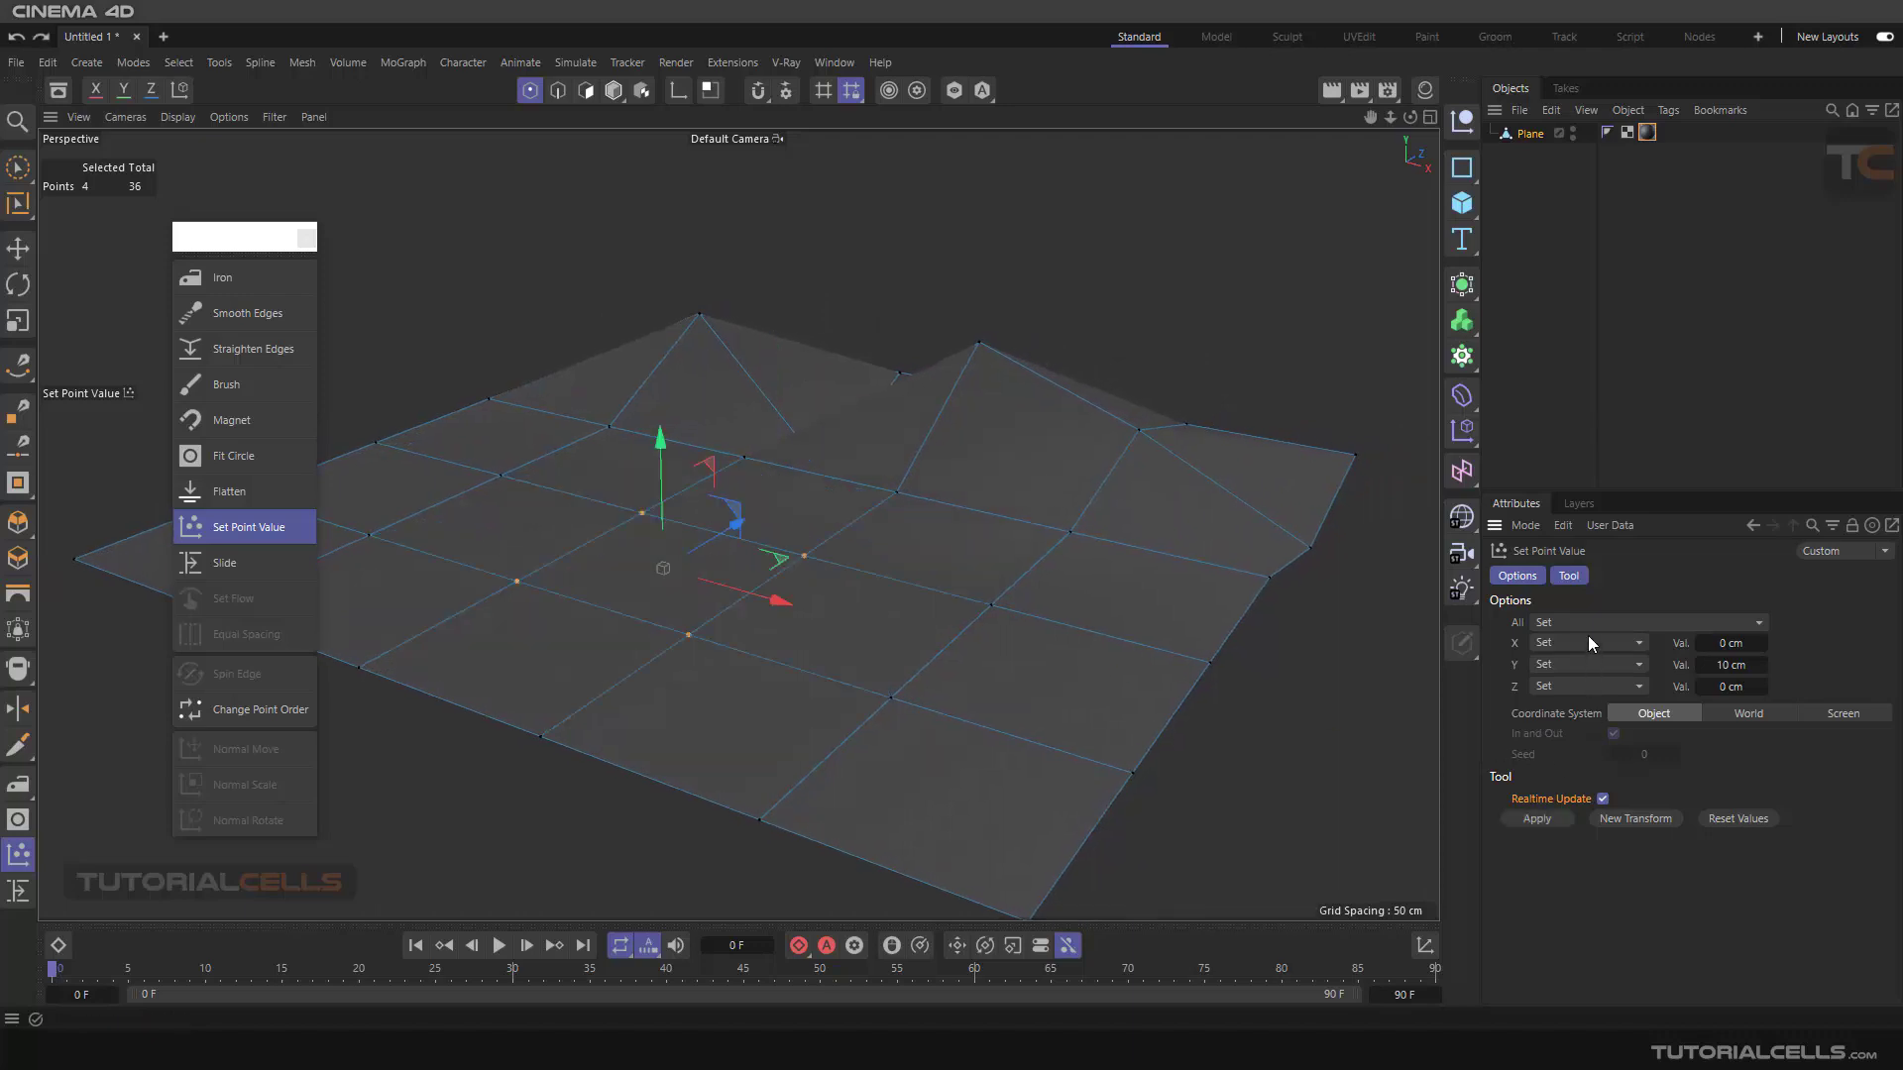
alt+drag(1242, 659, 1223, 677)
scroll(1222, 678, up, 1)
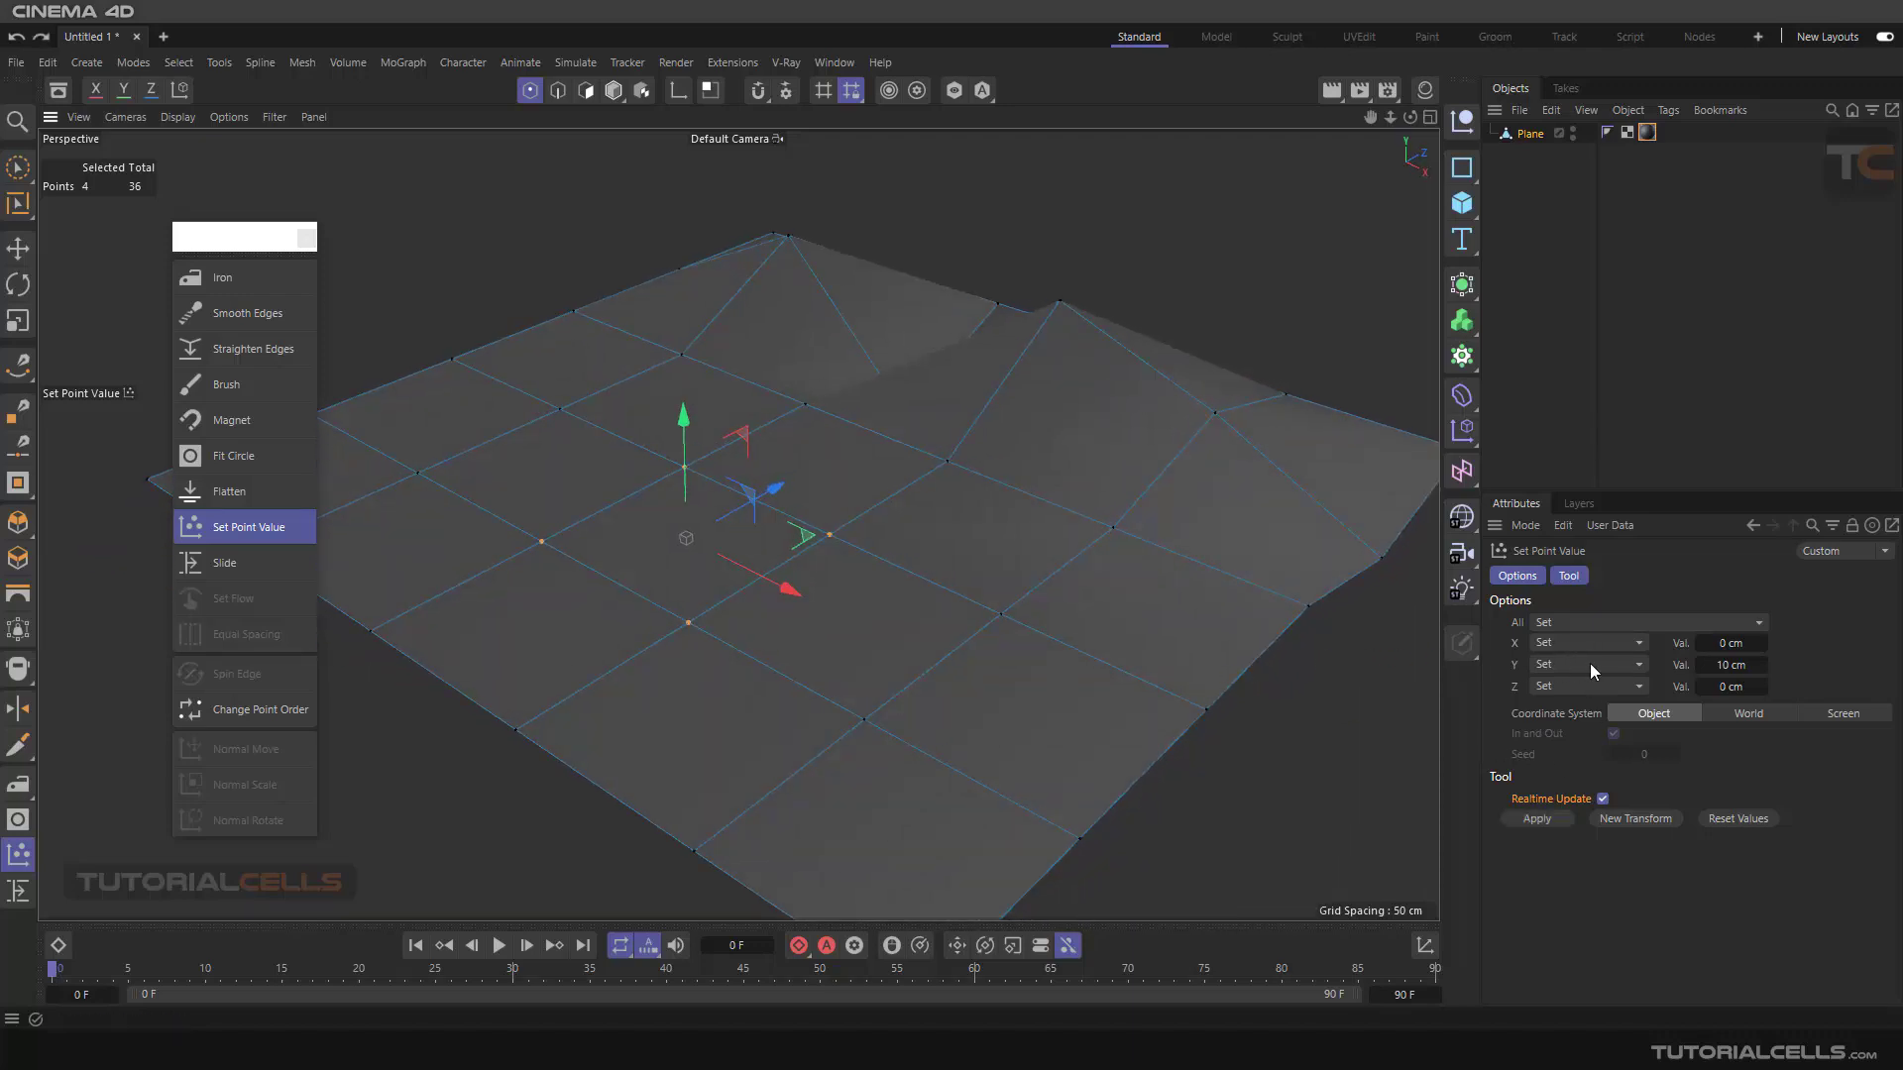
click(1597, 623)
click(1595, 650)
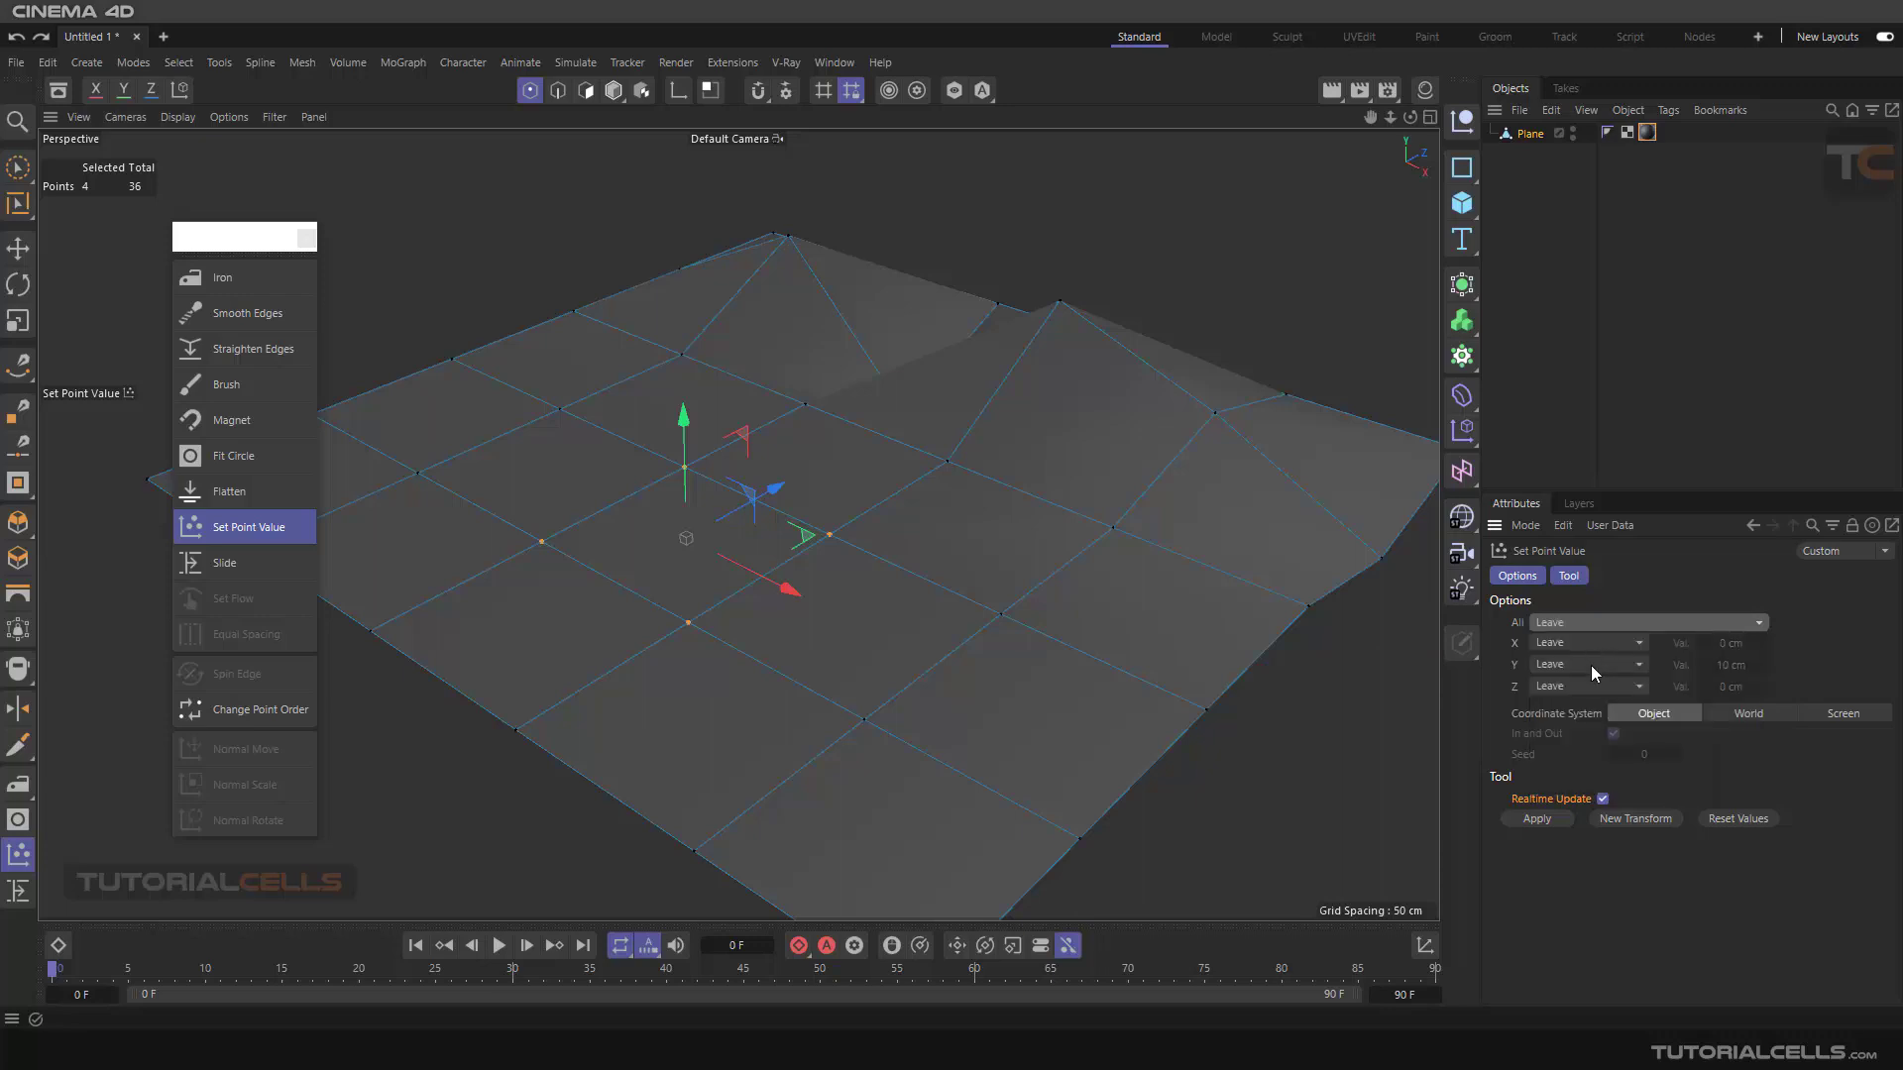
alt+drag(791, 601, 804, 601)
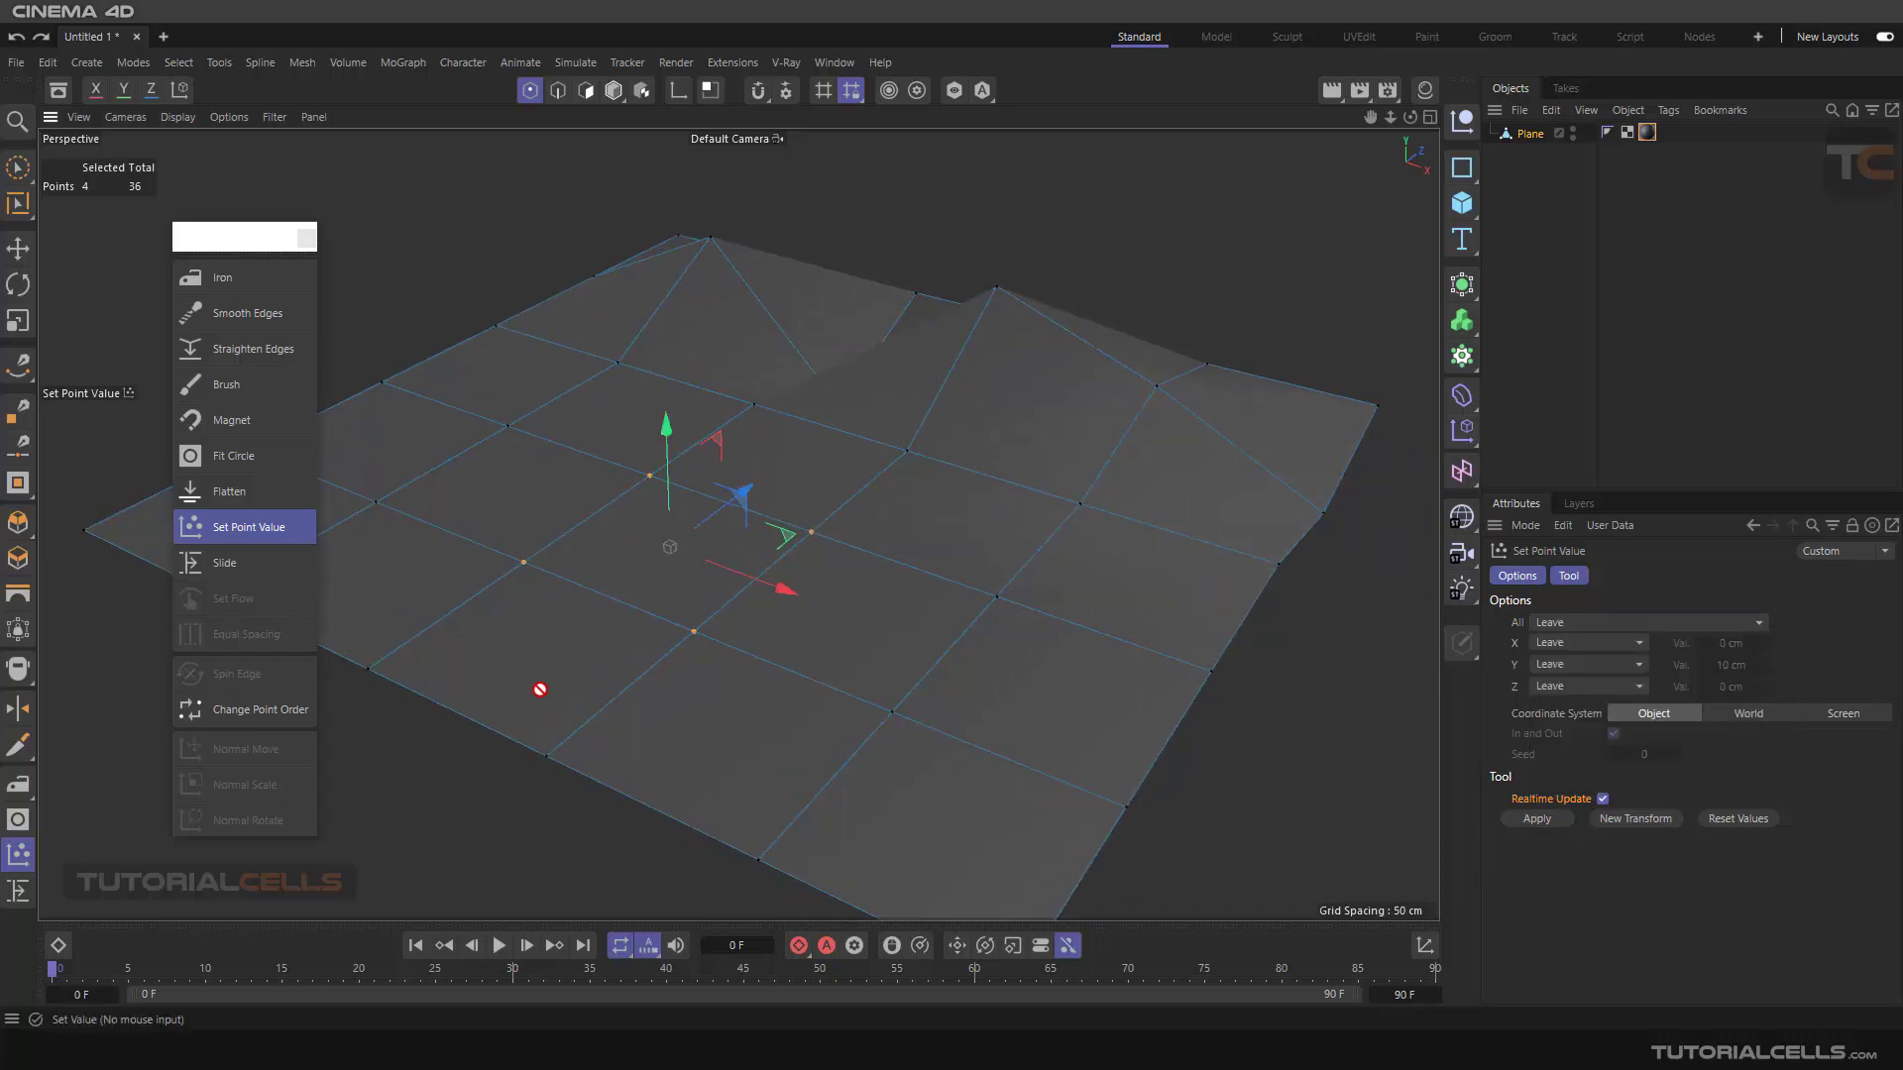
Step: Try the Center mode on the Y axis for the selected points and return it to Leave
click(1611, 665)
click(1587, 732)
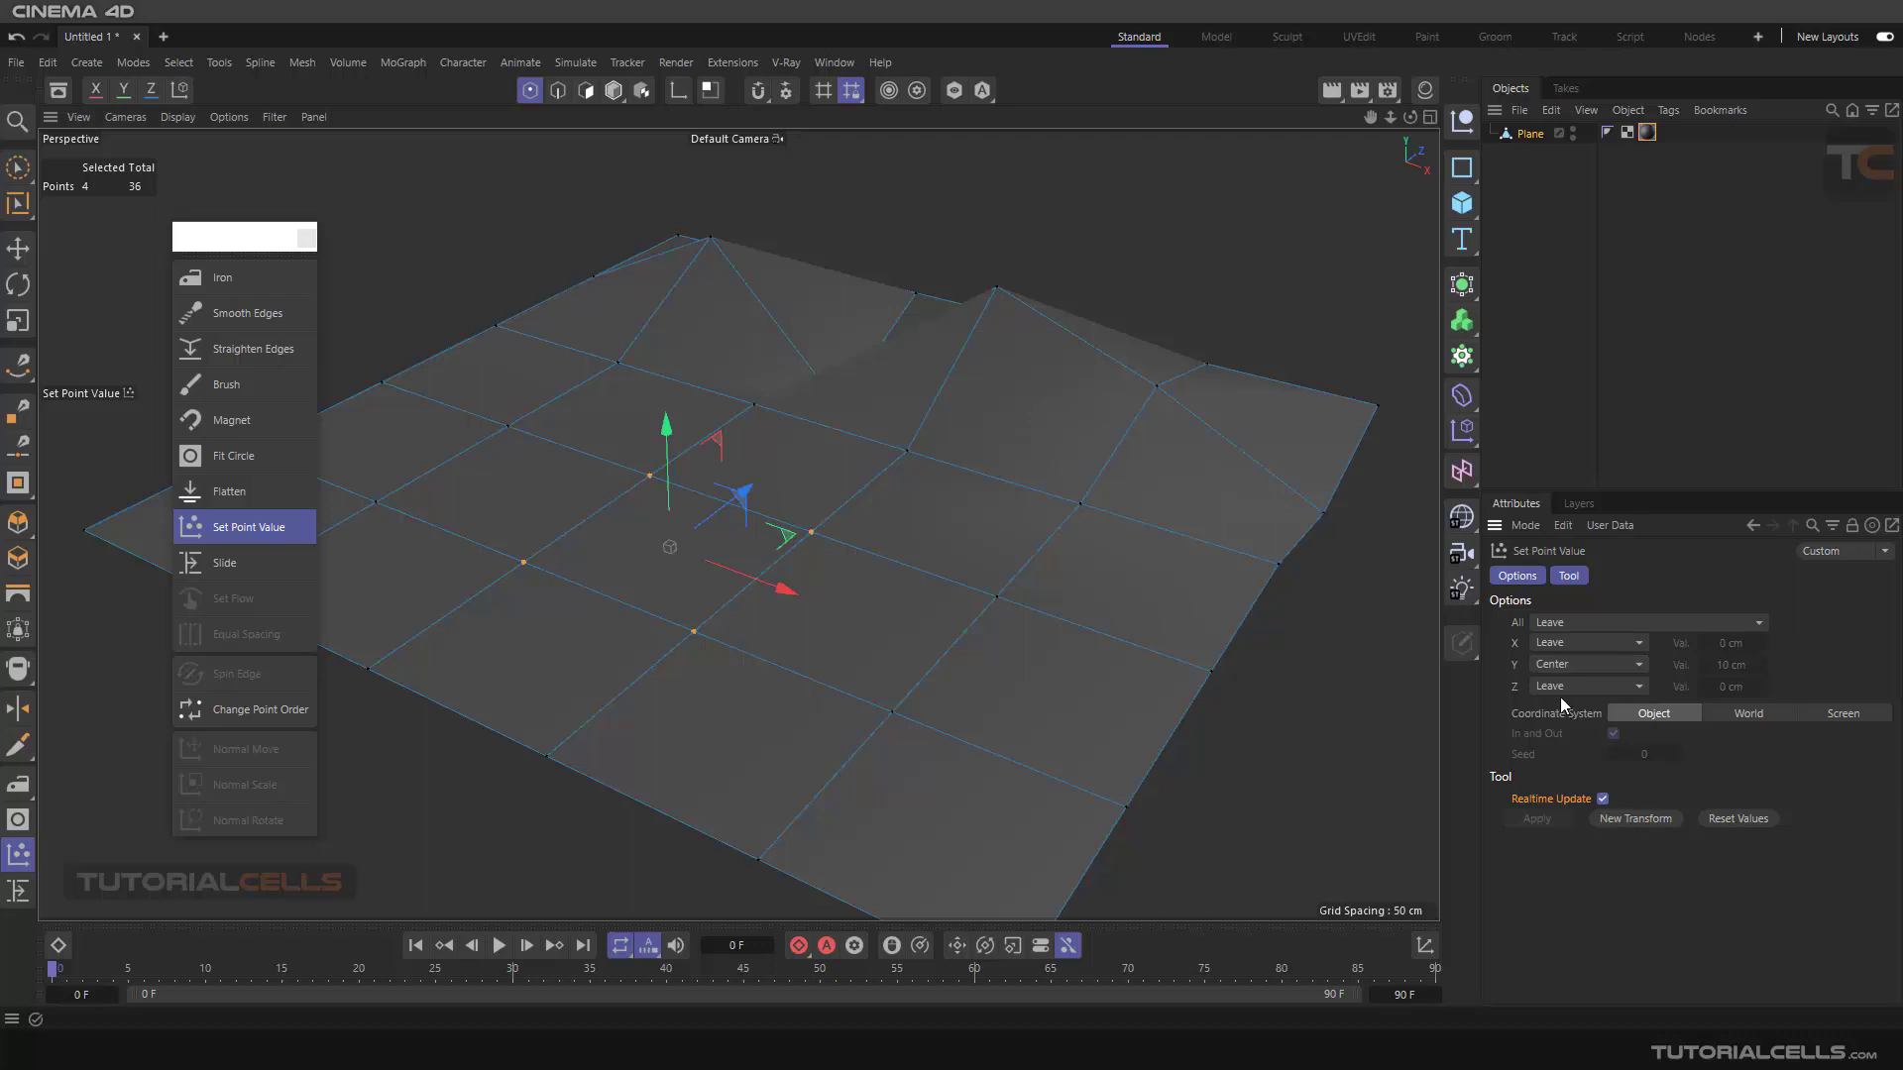
click(1588, 665)
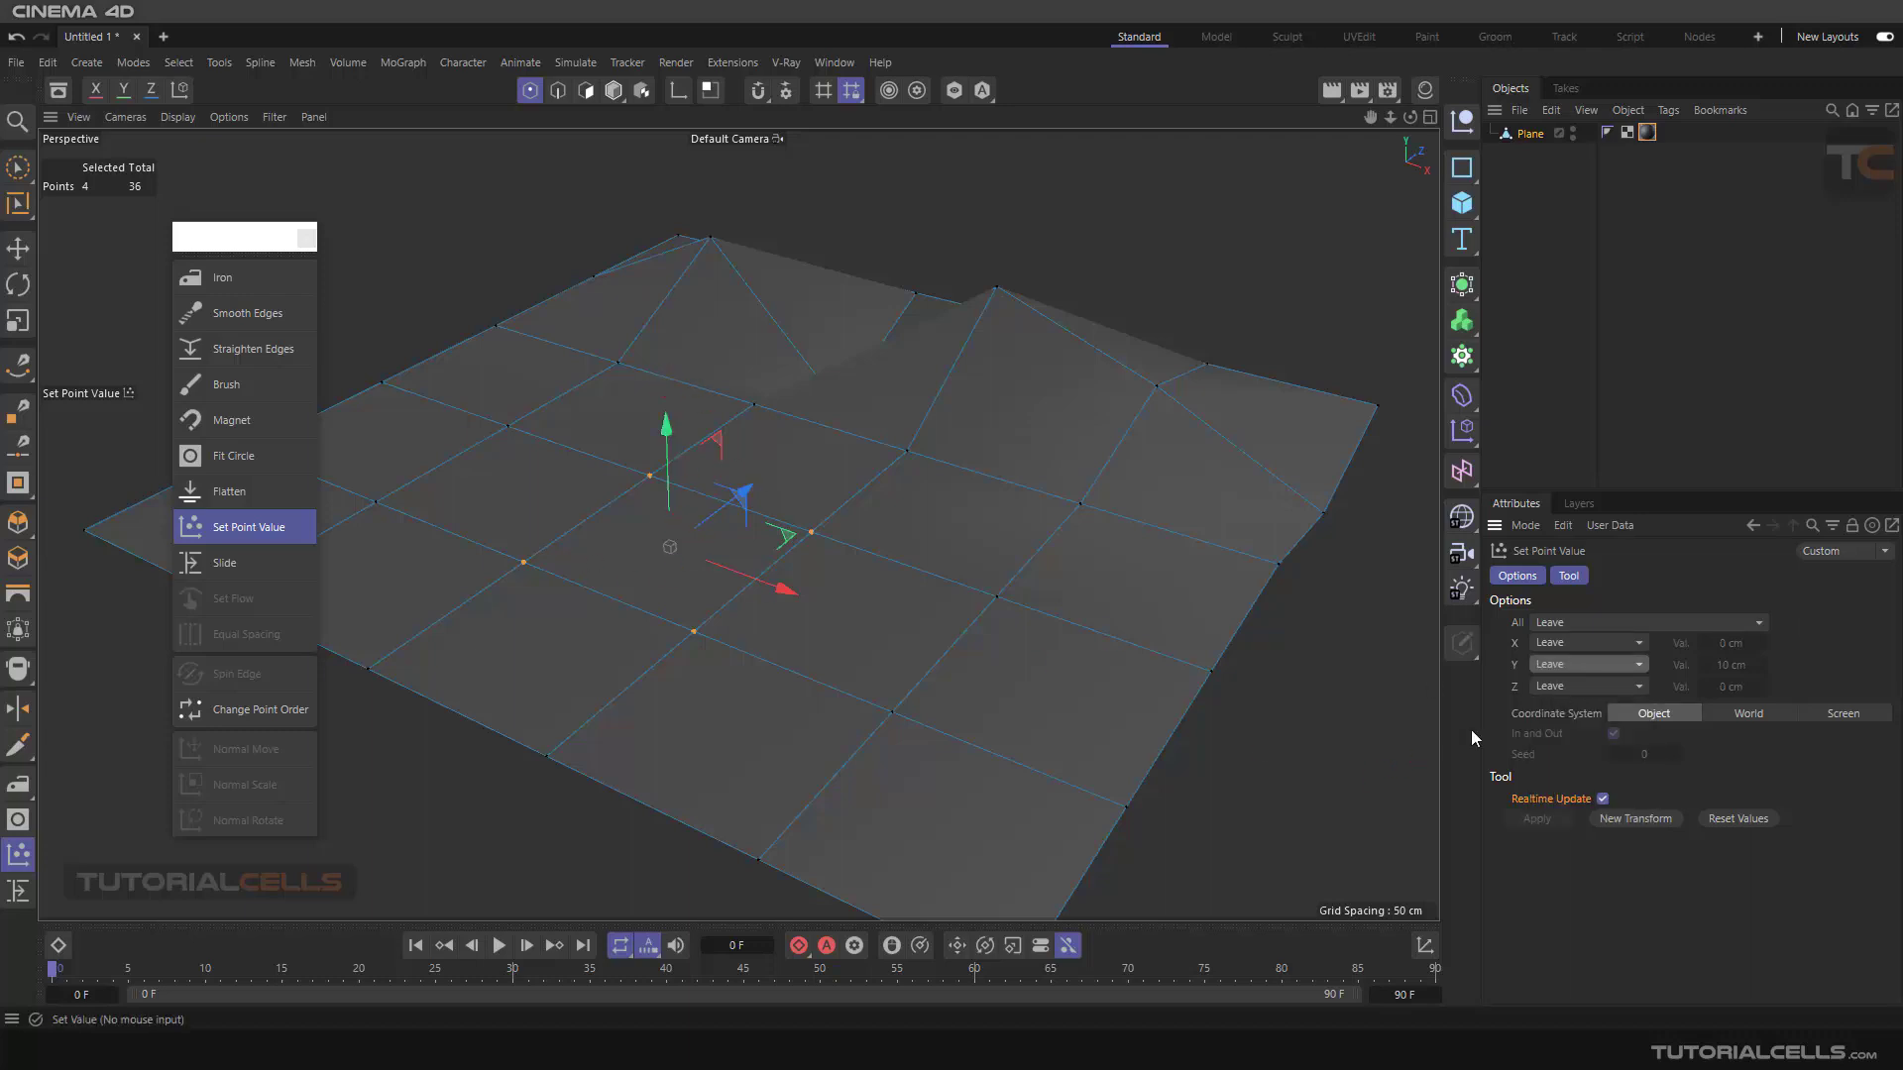
Step: Try the Center mode on the Z axis for the selected points, examine it, and undo the point change
click(1554, 686)
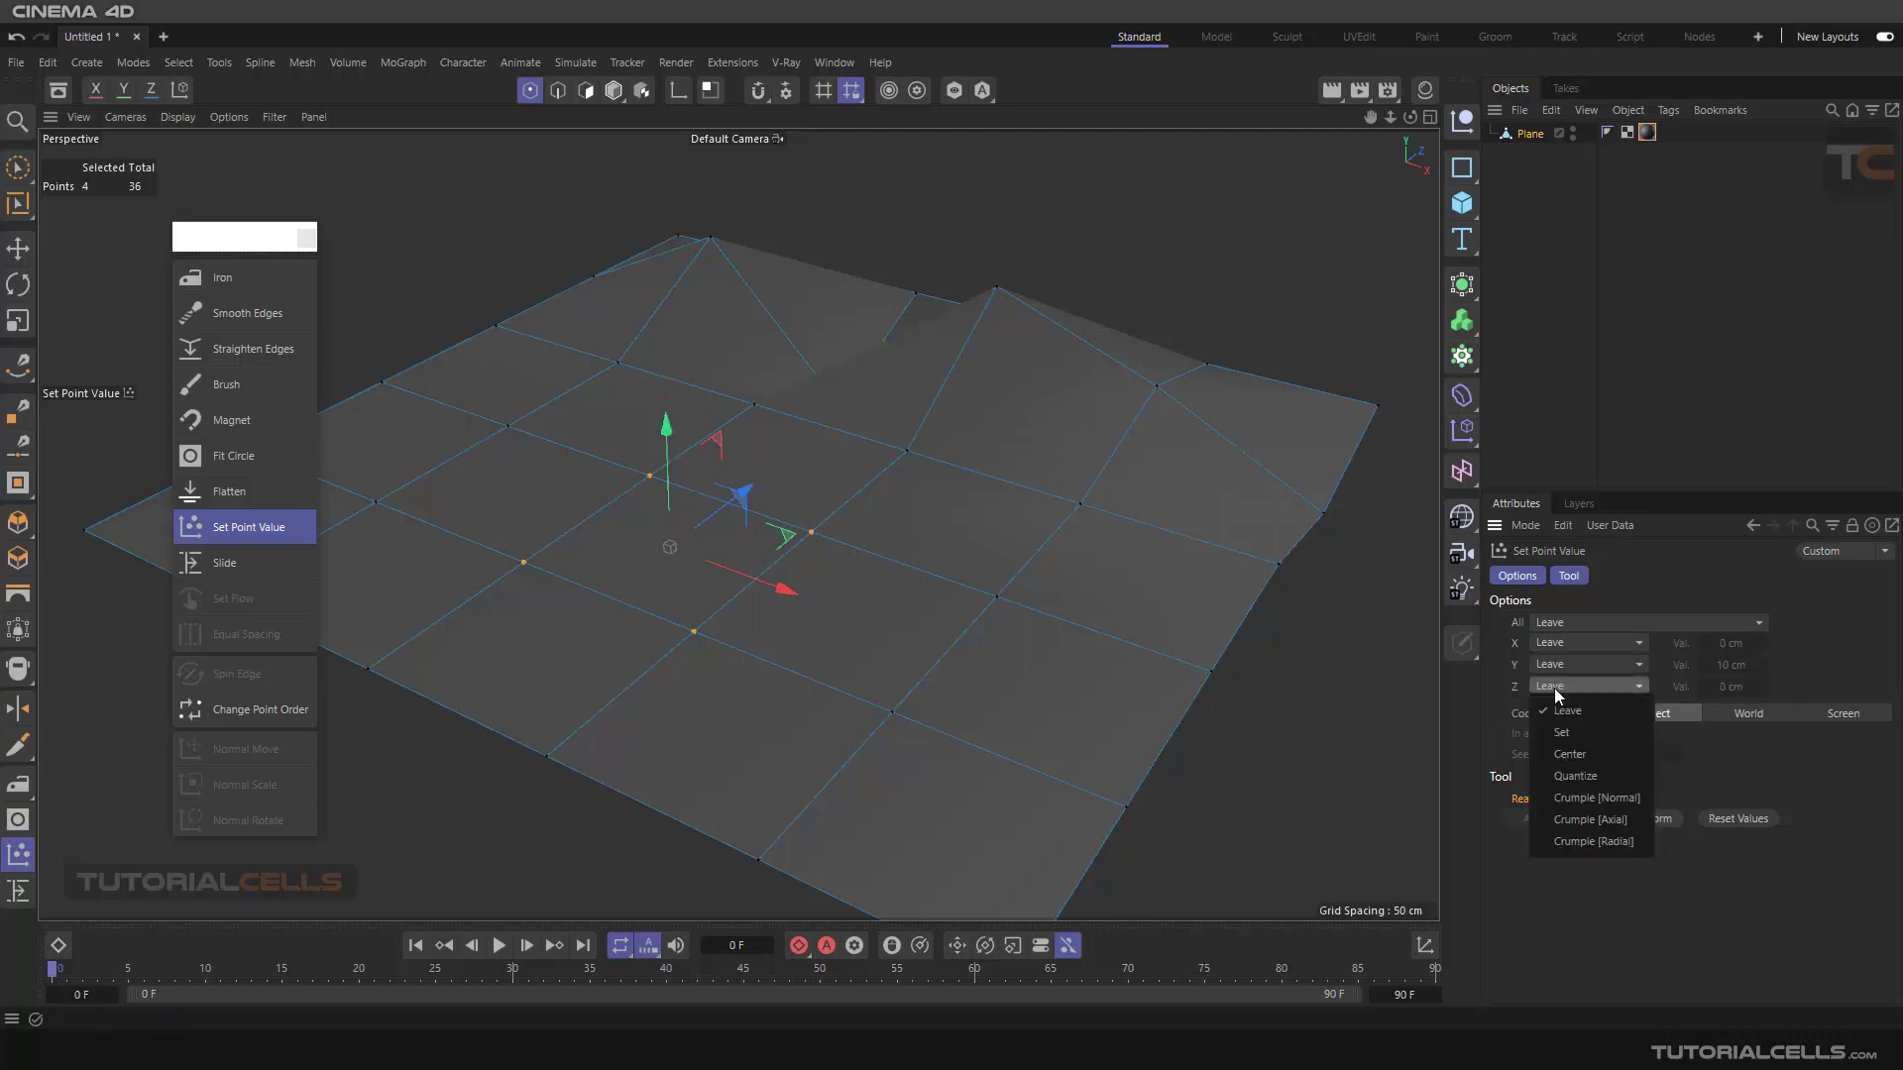
click(1575, 753)
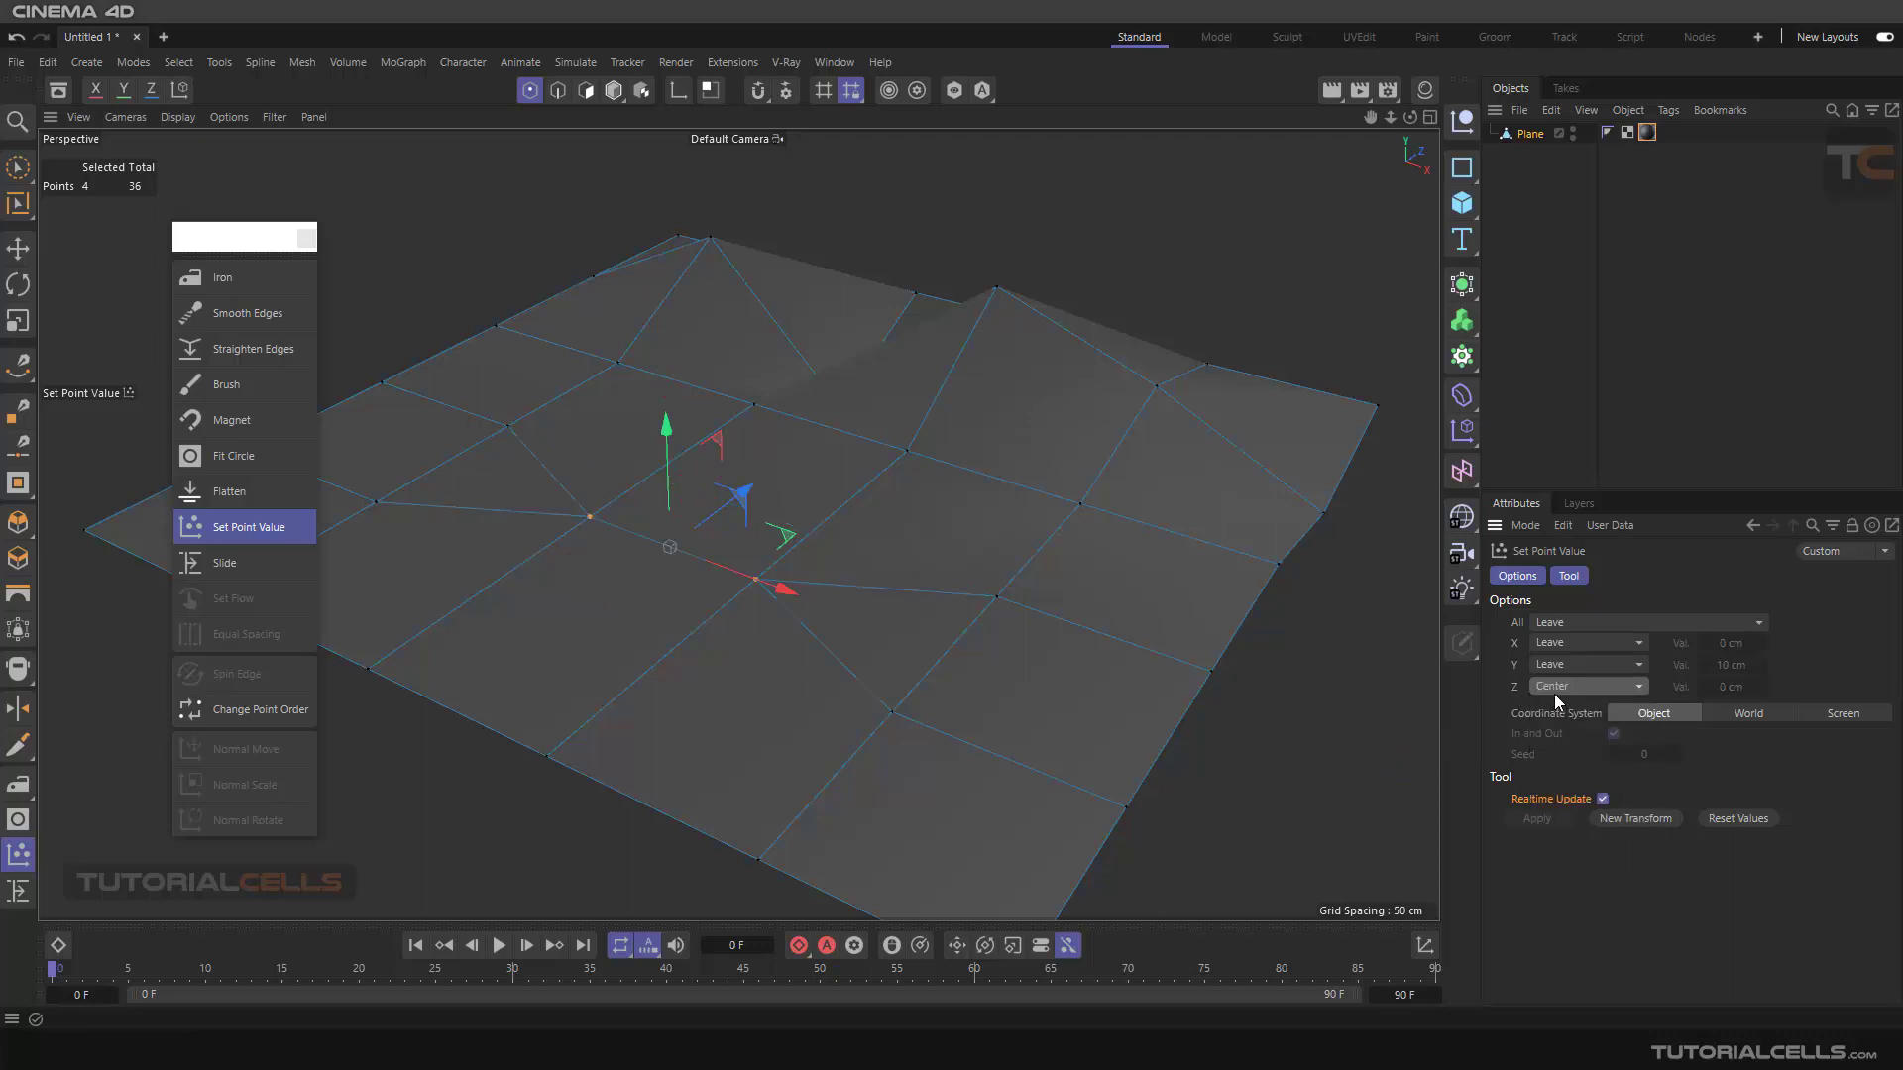
scroll(713, 567, up, 2)
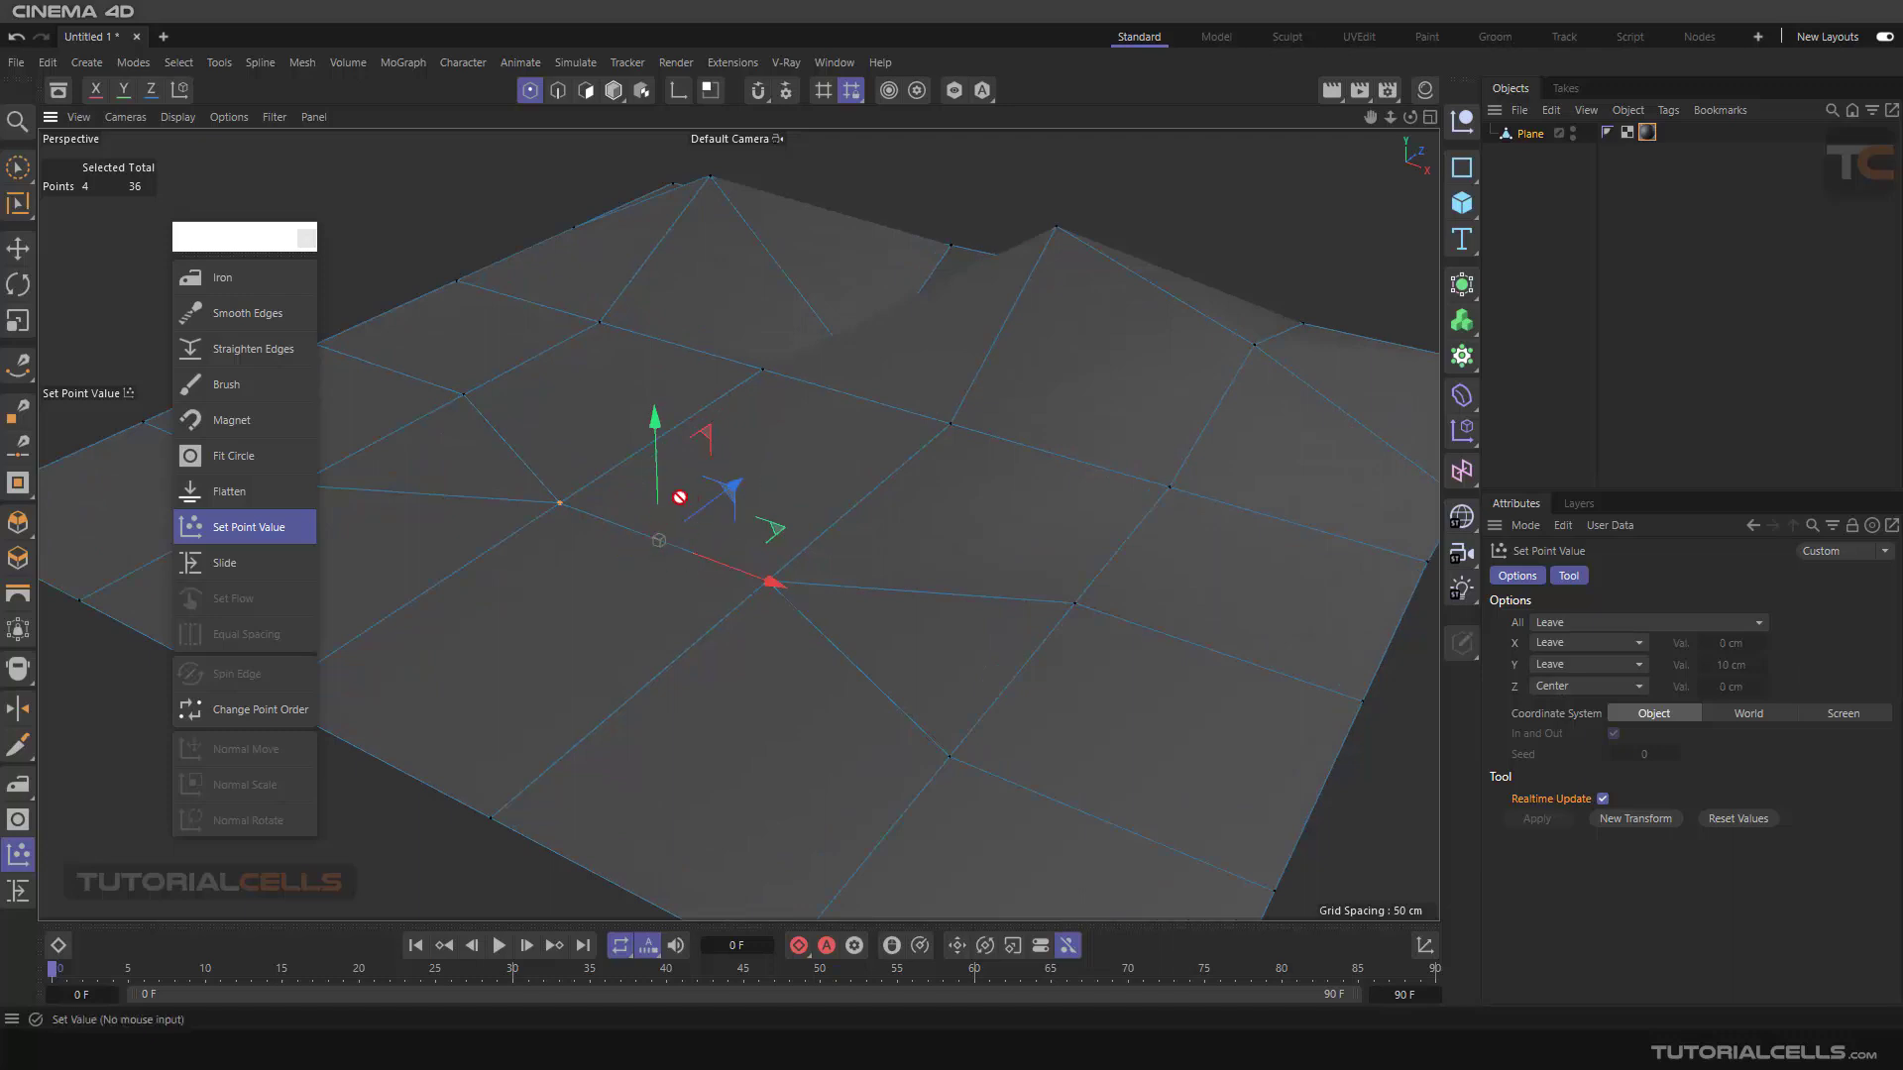
key(ctrl+z)
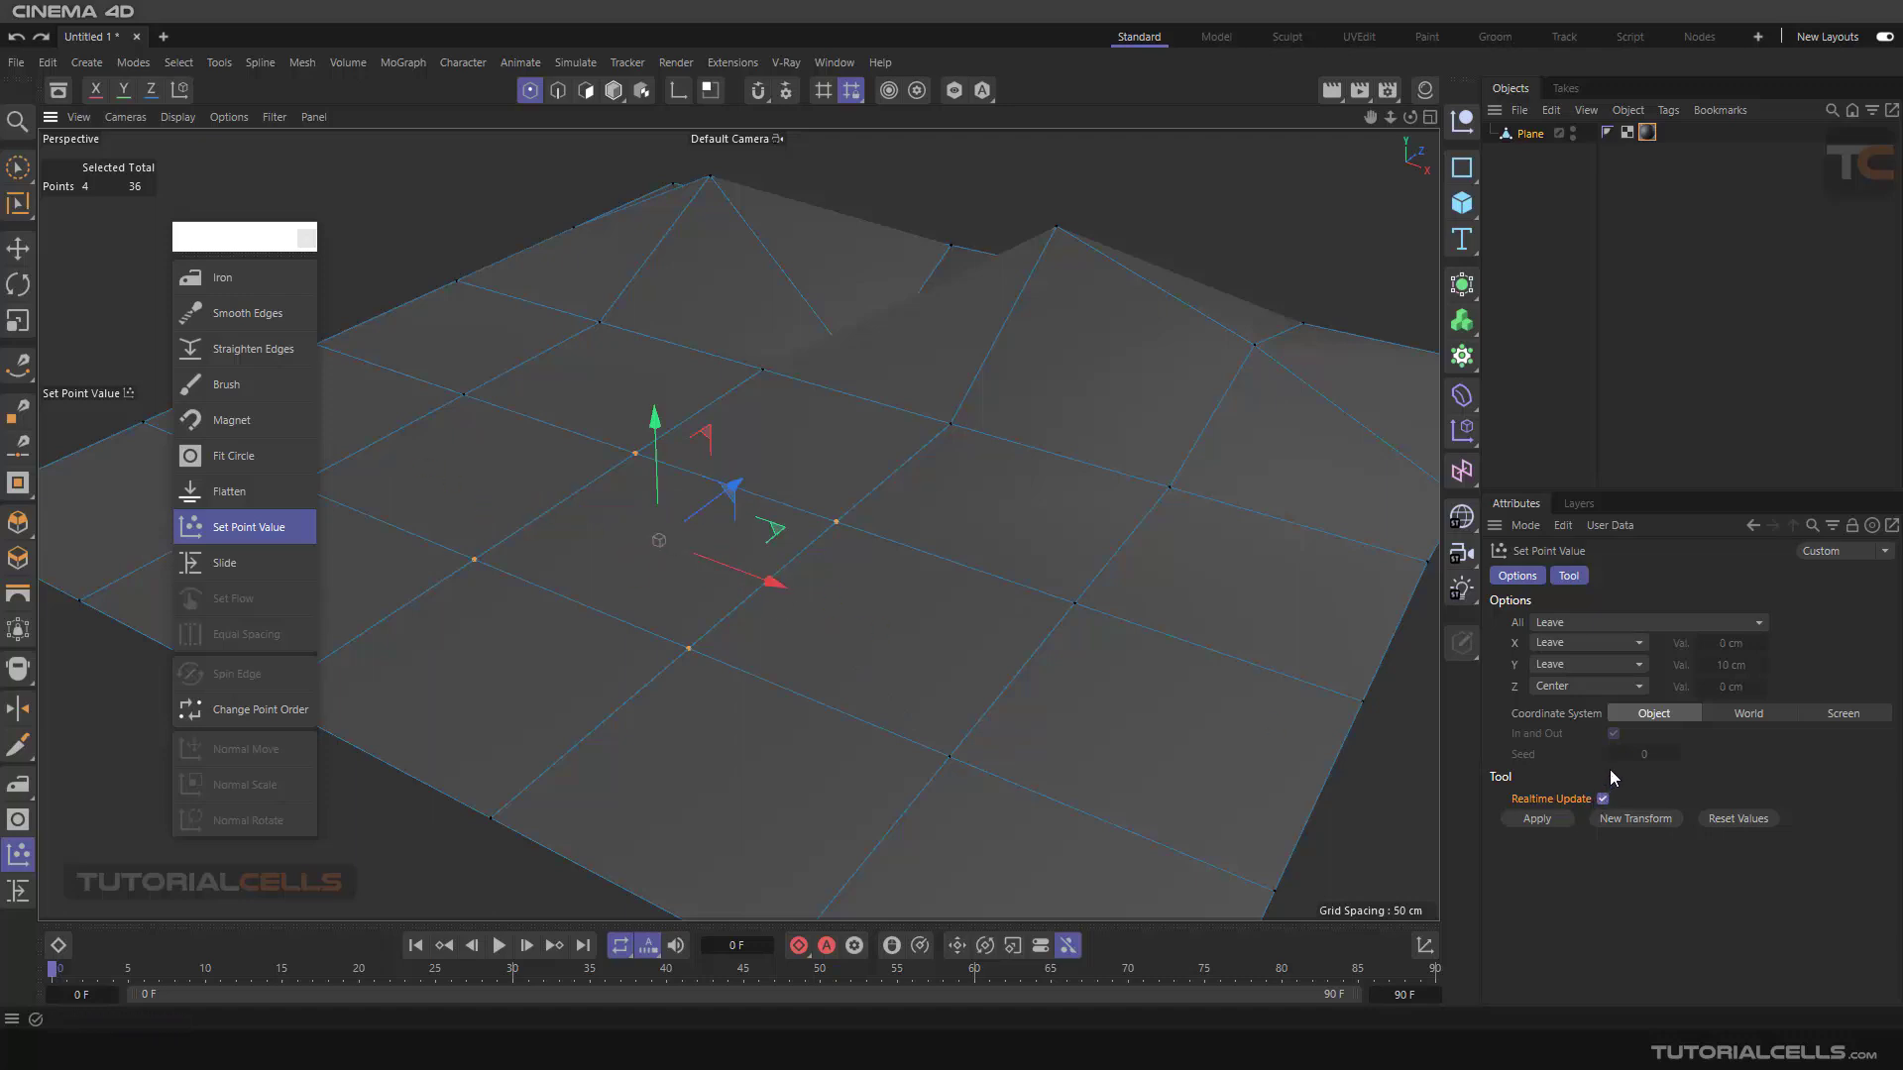
Step: Switch the Z axis mode to Quantize and review the Crumple modes without choosing one
click(1609, 686)
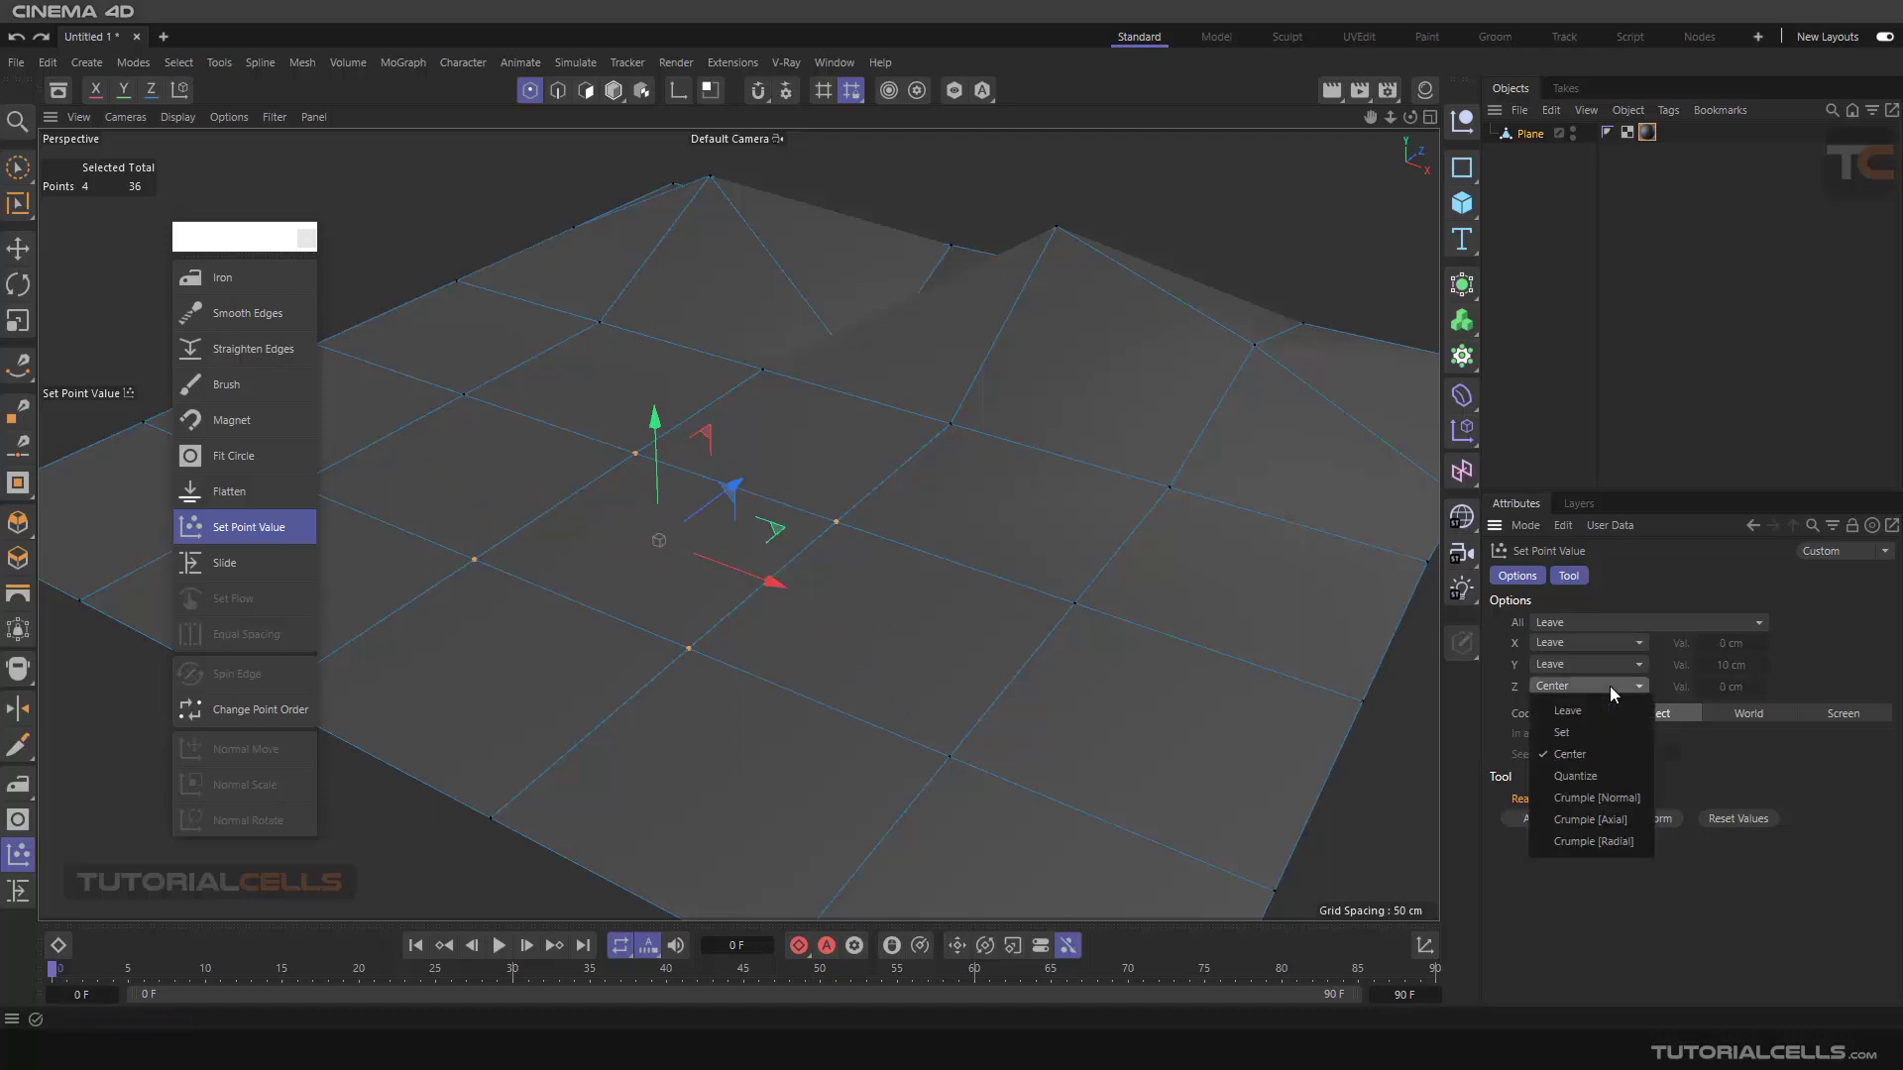
click(1578, 770)
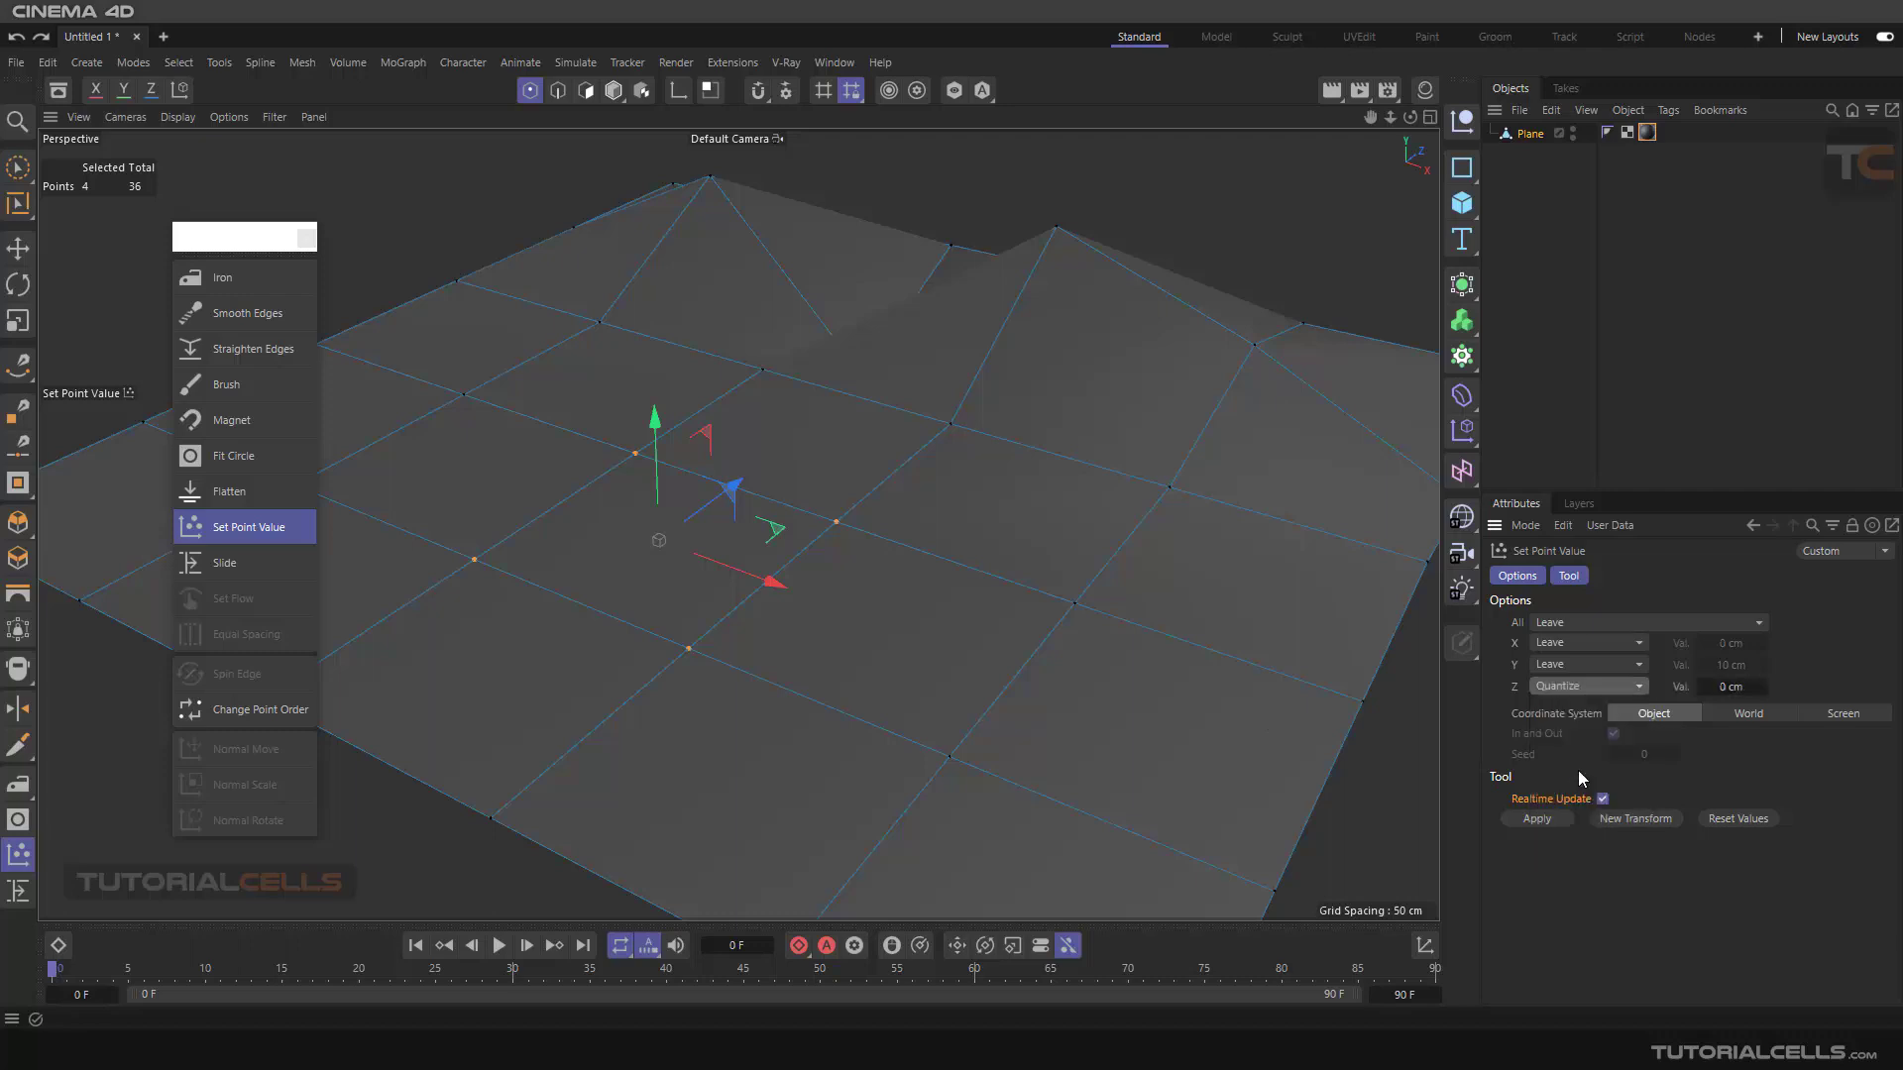
click(1617, 687)
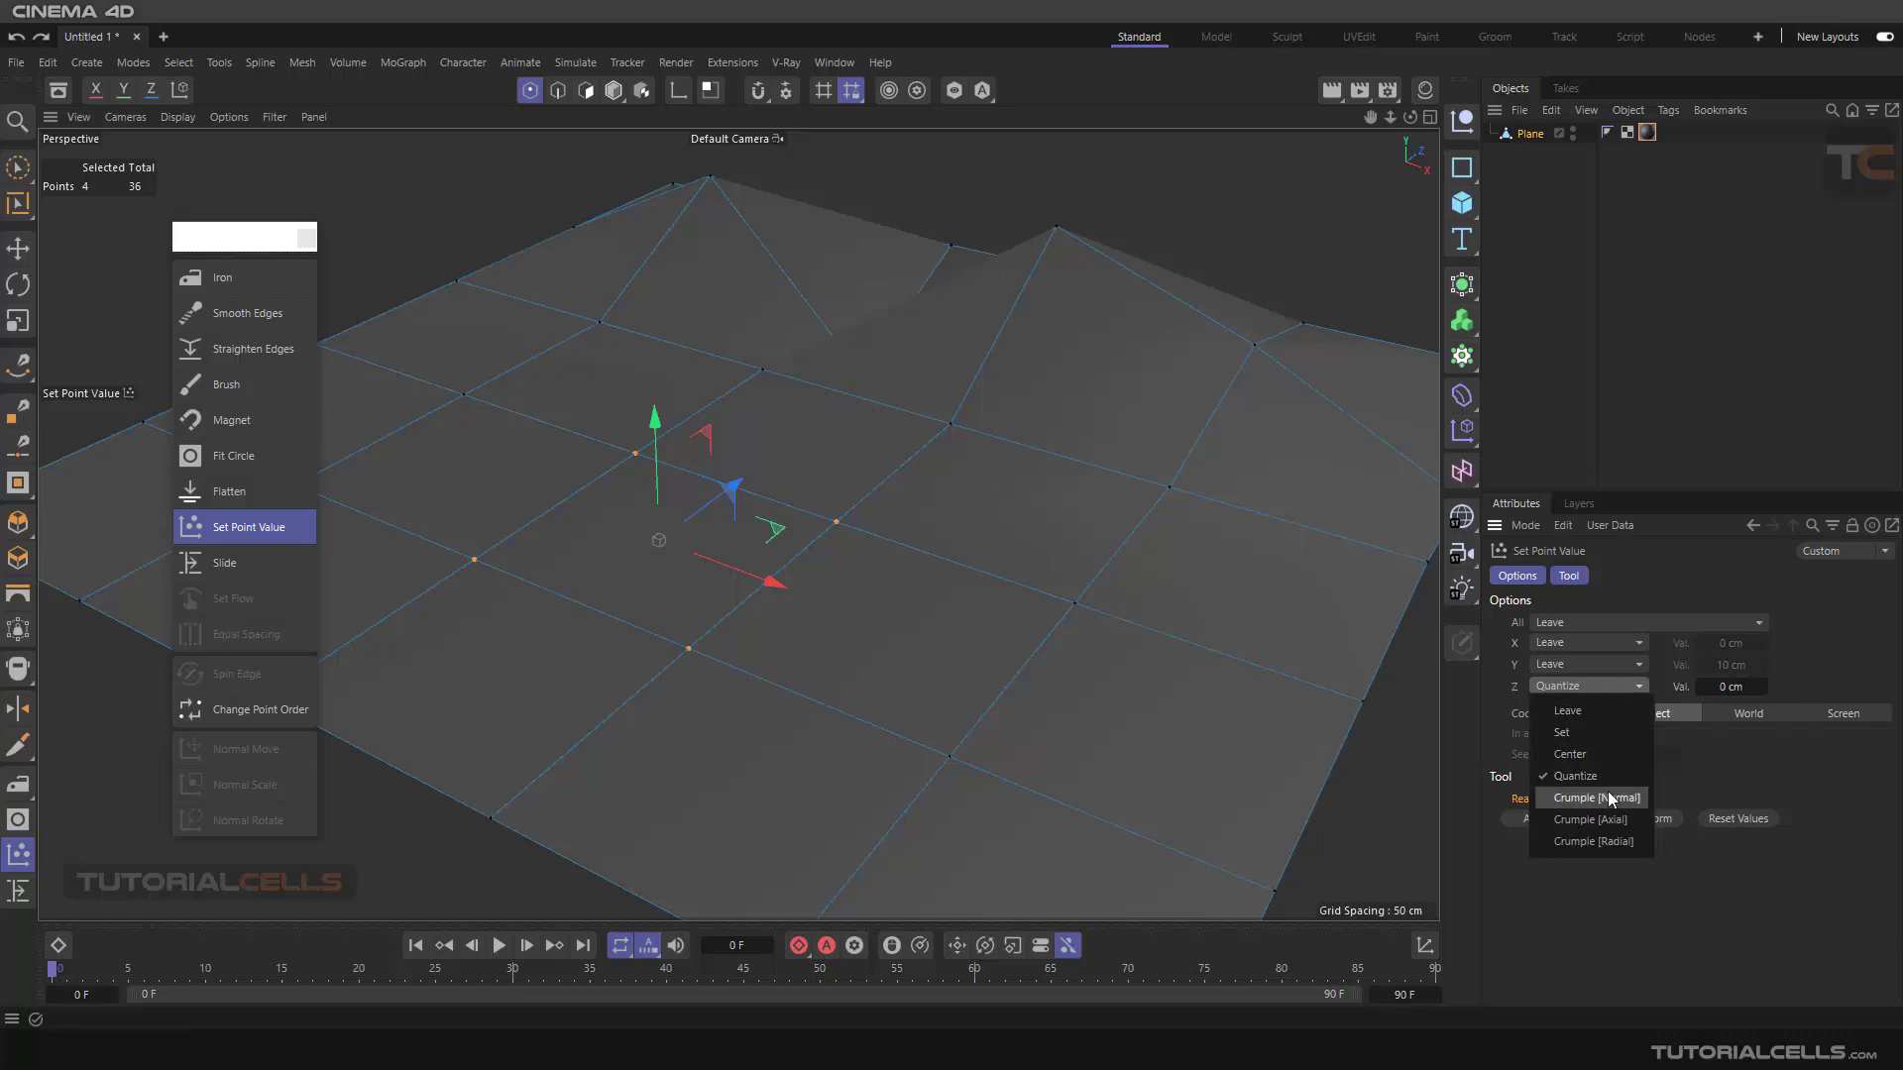
click(1728, 765)
Step: With the Move tool, select the six uneven points that form the second row from the plane's far edge
scroll(930, 561, down, 5)
alt+drag(856, 499, 796, 503)
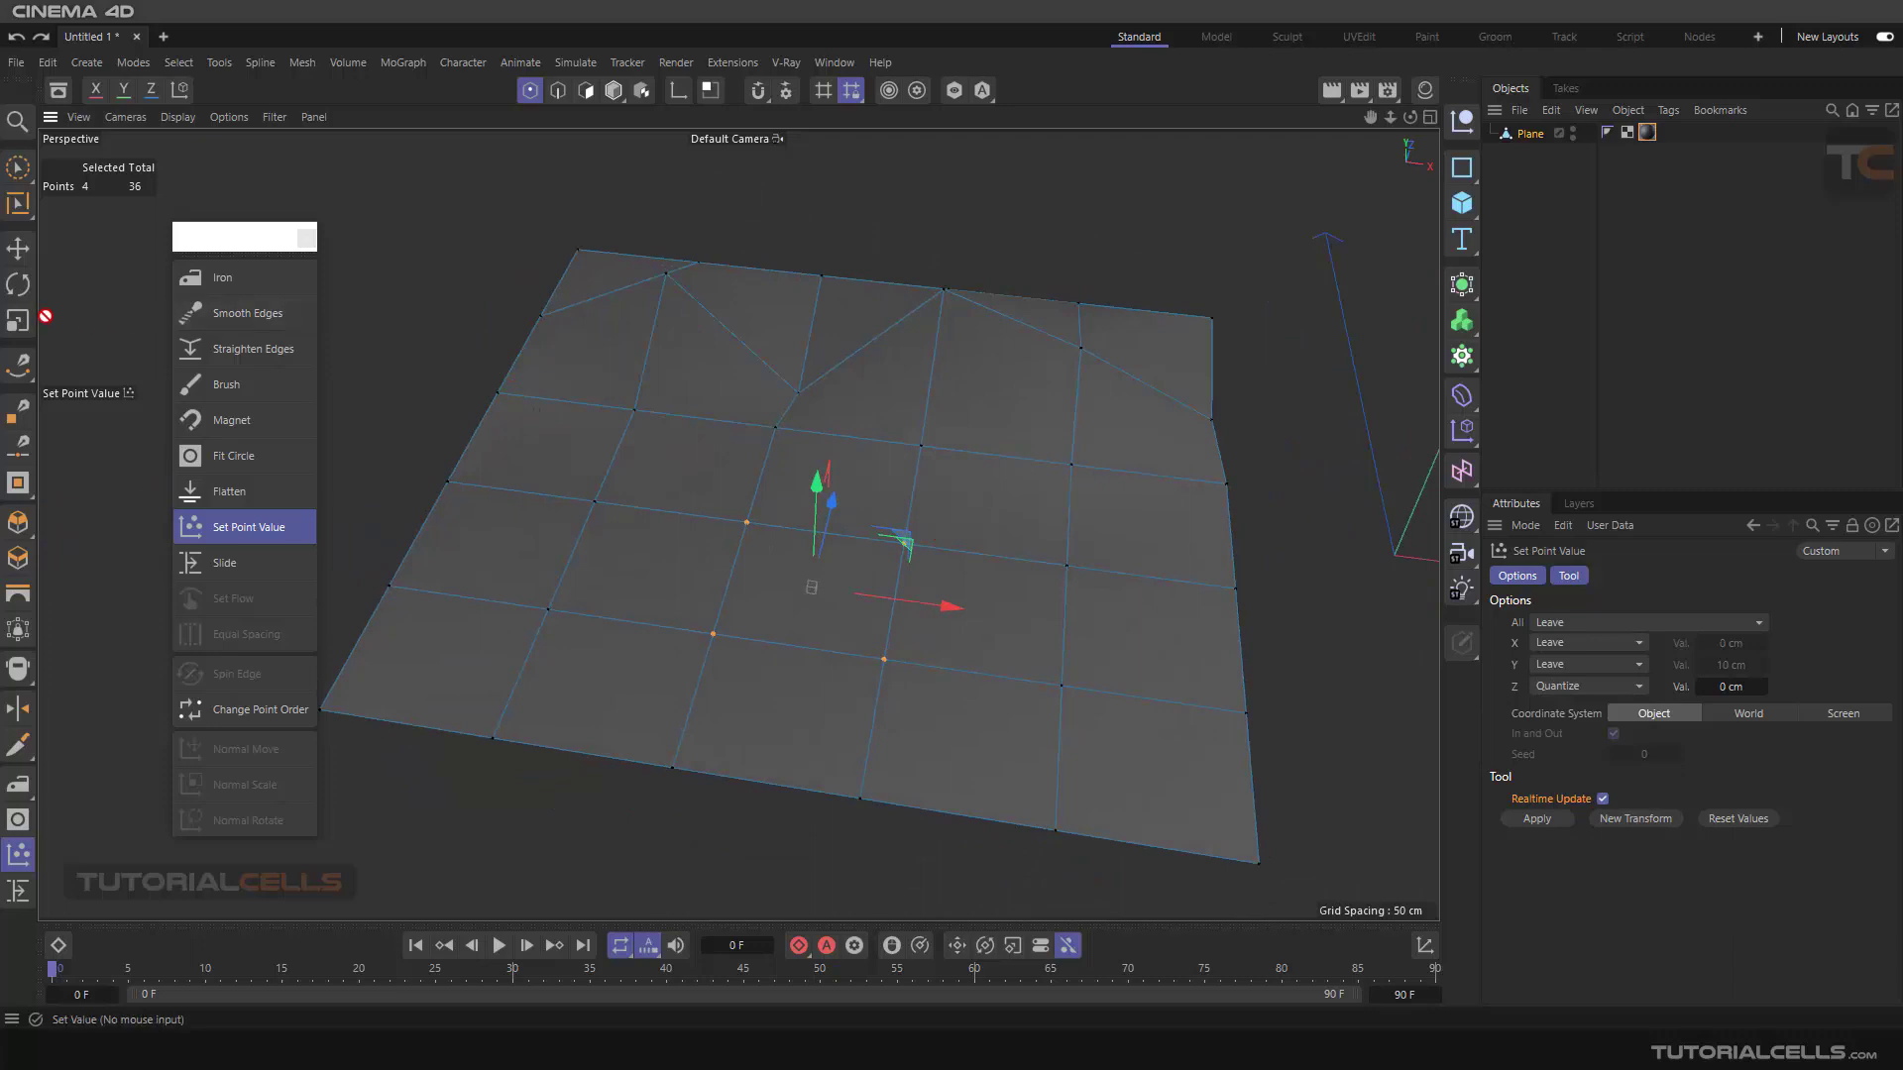
click(18, 248)
alt+drag(788, 367, 769, 331)
alt+drag(945, 357, 722, 273)
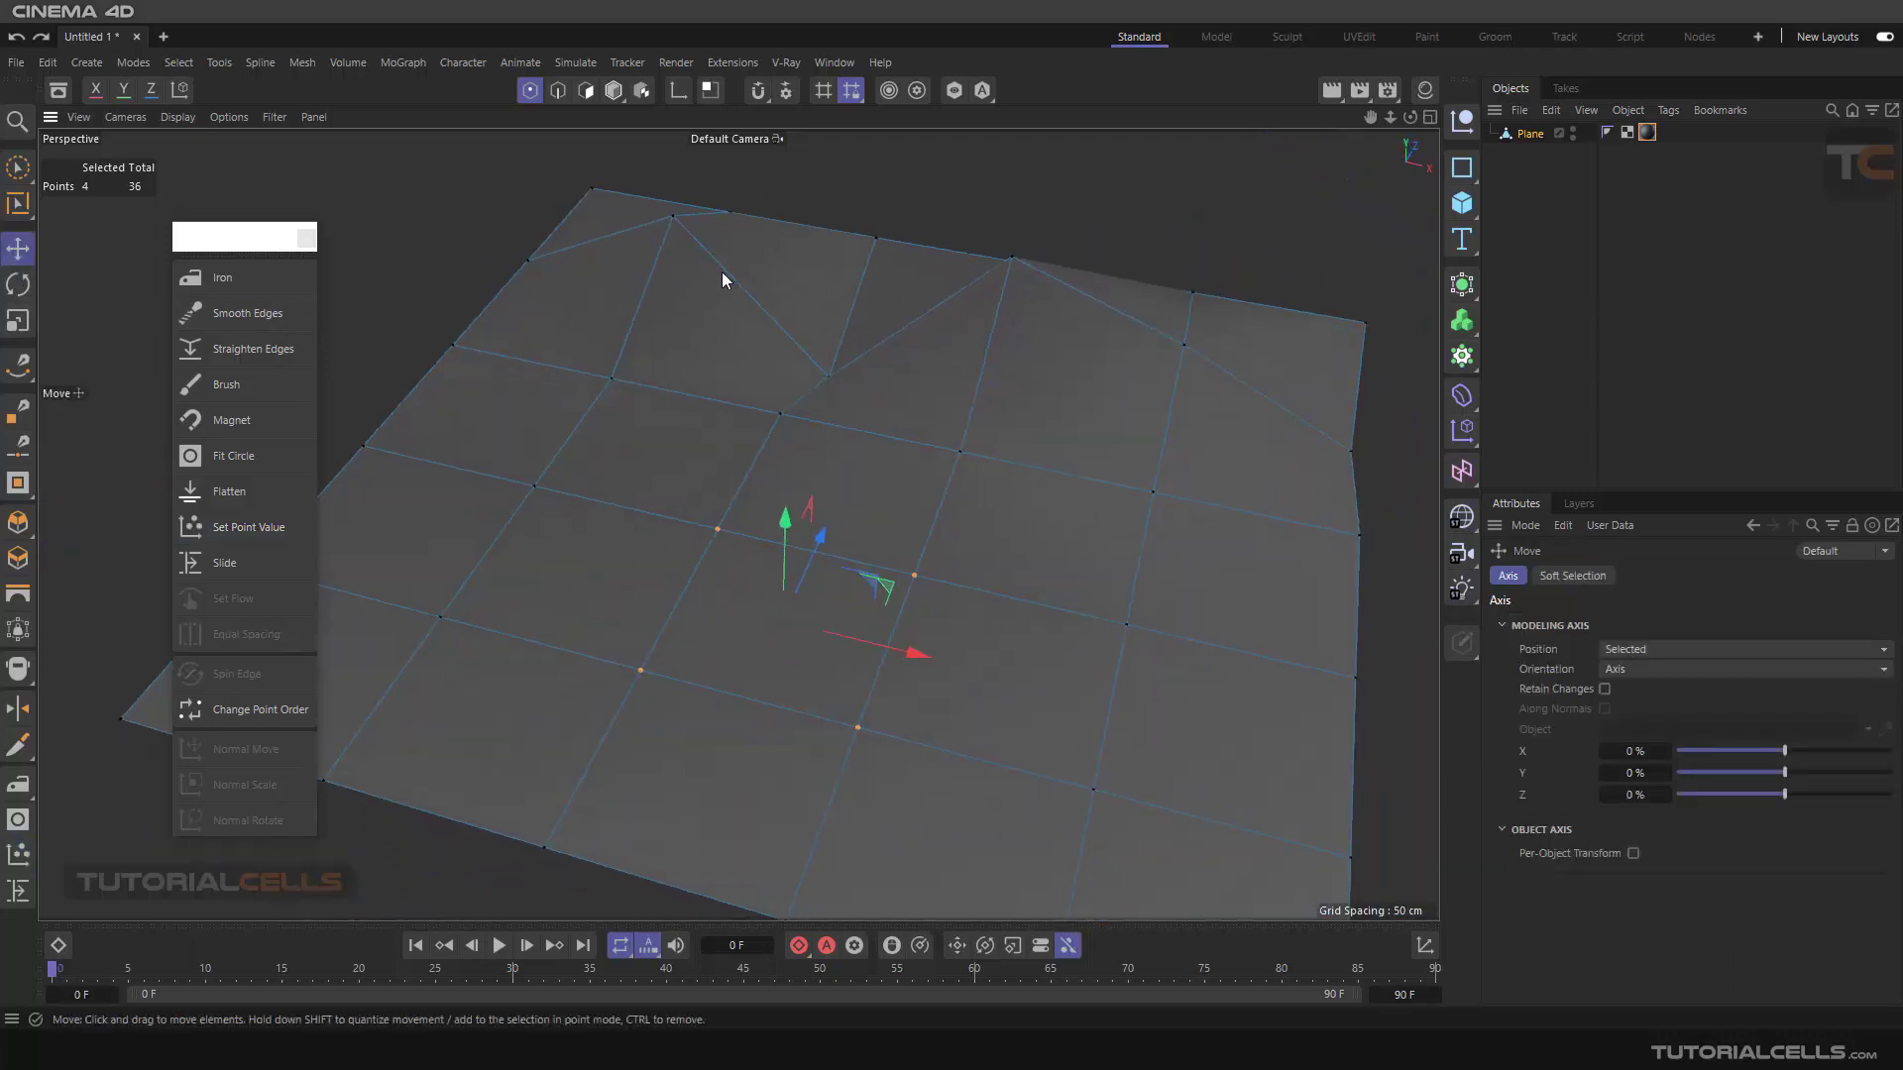
click(680, 221)
shift+click(529, 261)
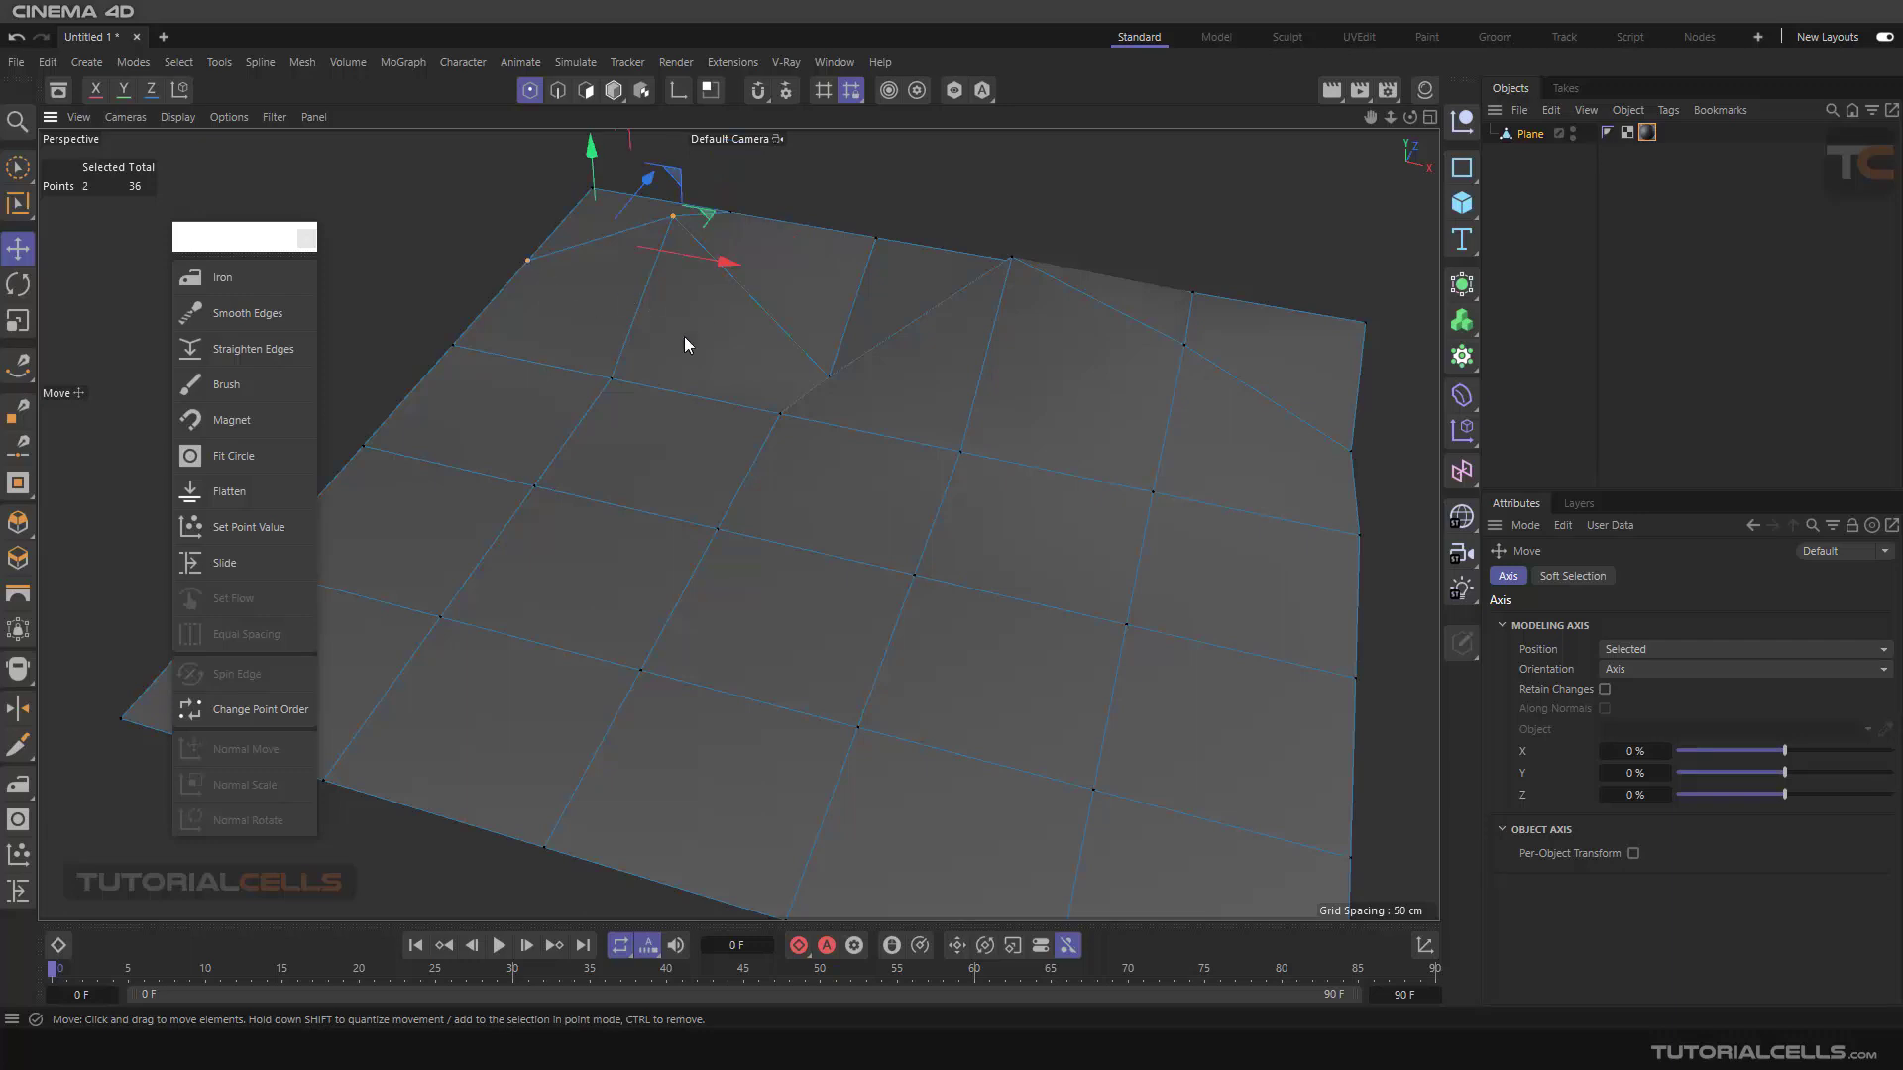
shift+click(829, 374)
shift+click(1015, 258)
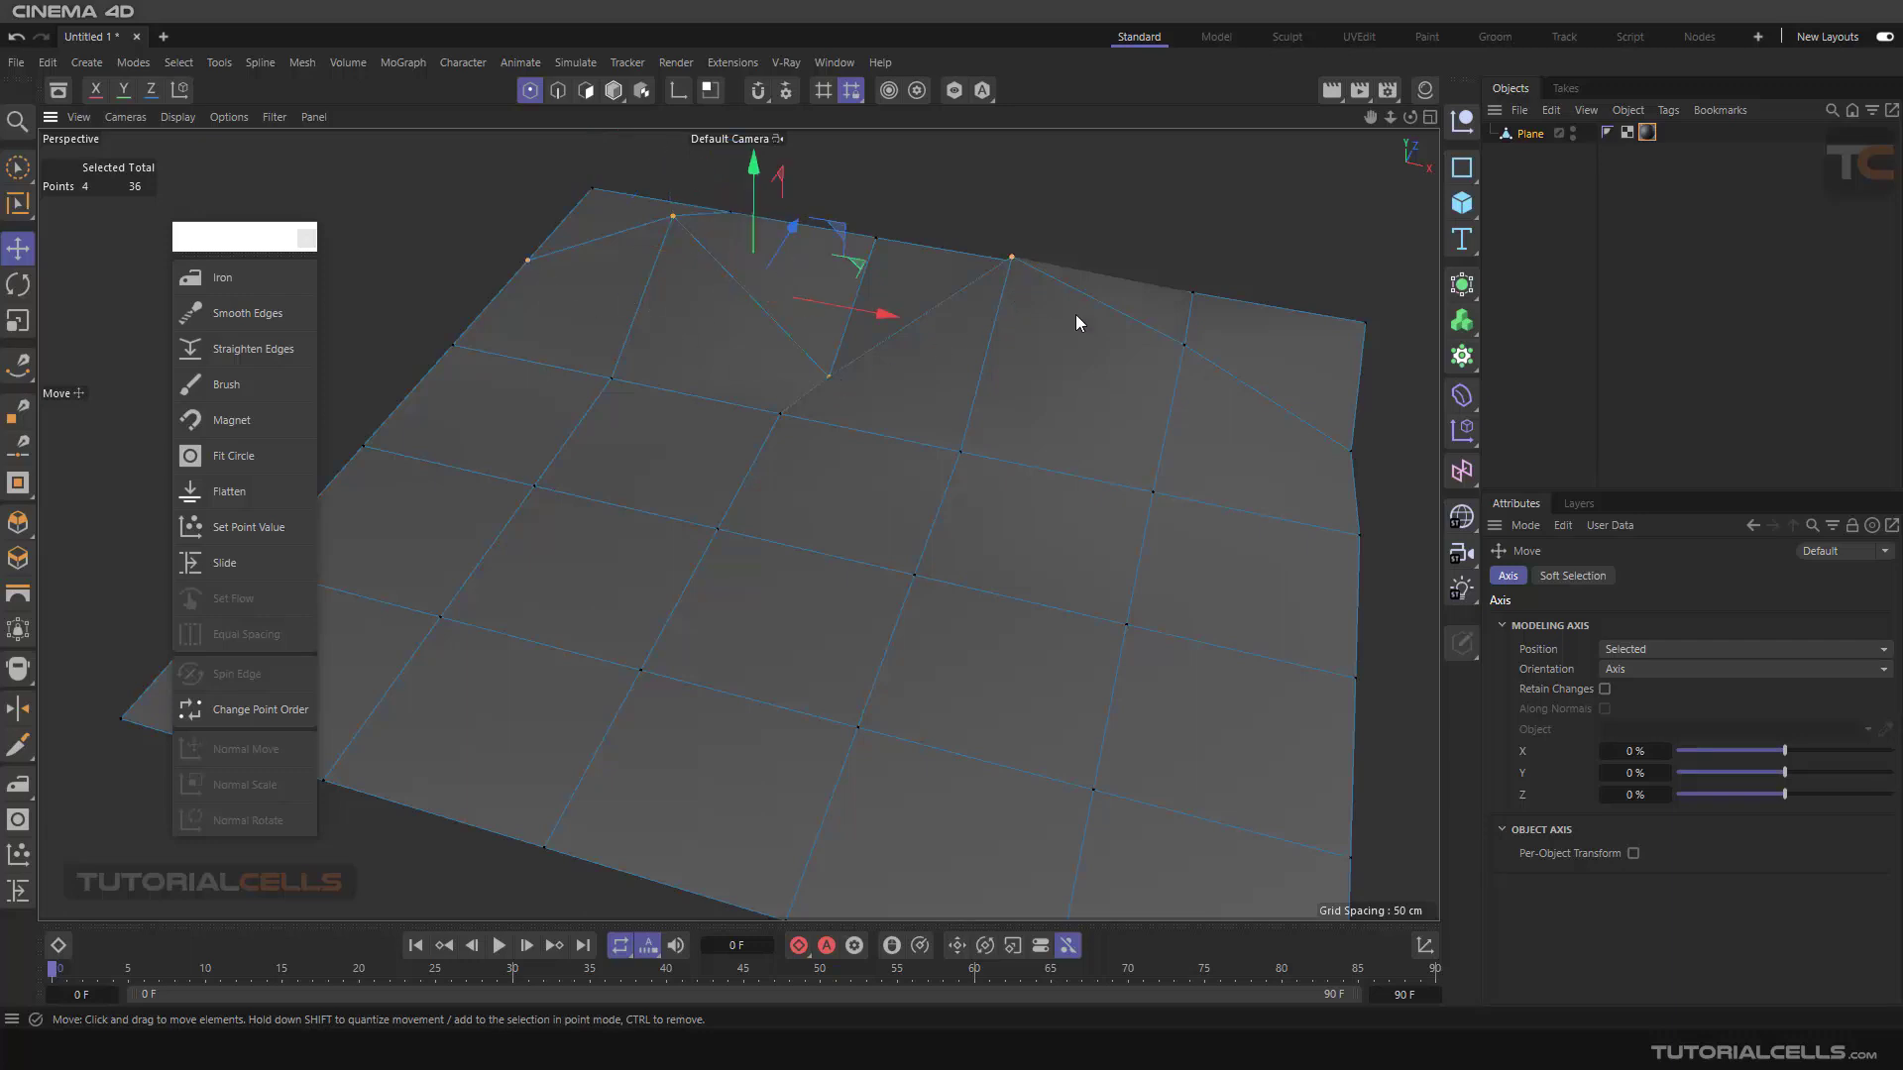
shift+click(1179, 347)
shift+click(1352, 452)
alt+drag(1358, 456, 1217, 479)
alt+drag(749, 325, 939, 284)
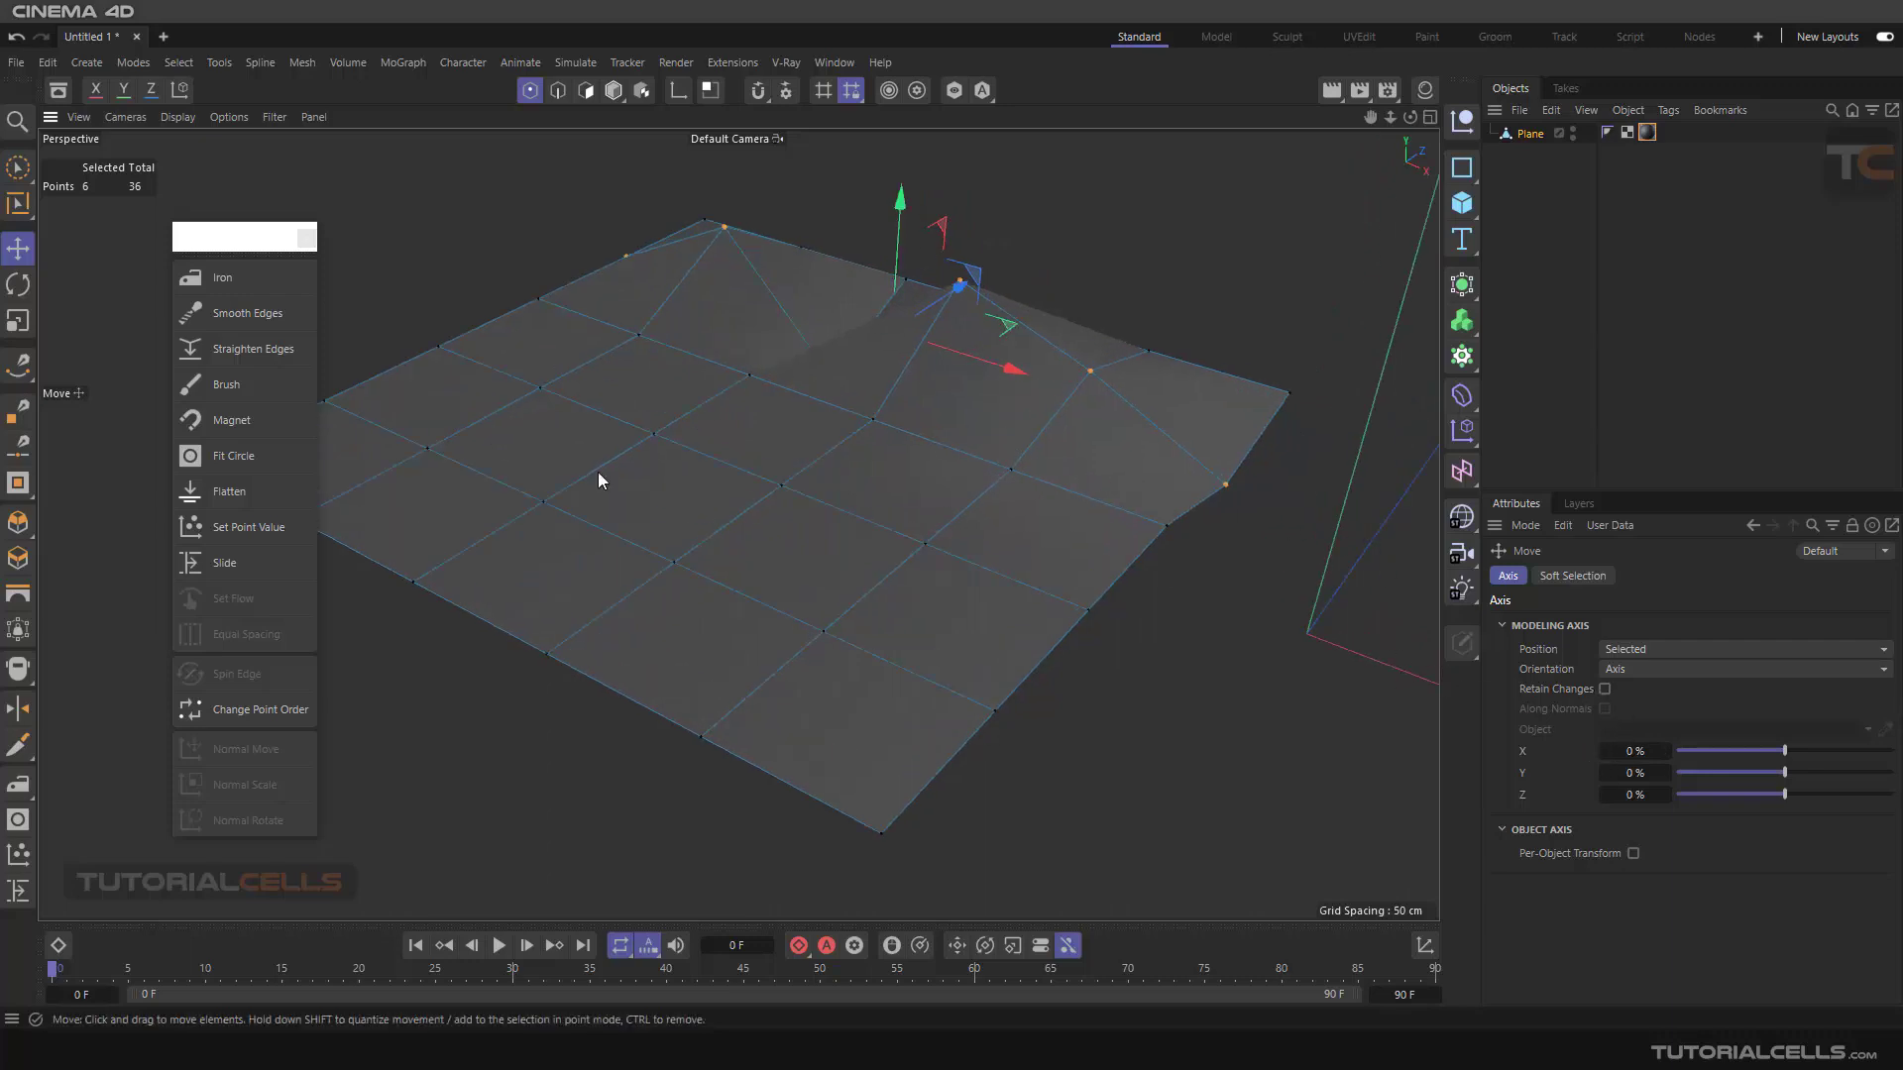
Step: Activate Set Point Value for the six selected points and set the Z axis mode to Leave
click(265, 525)
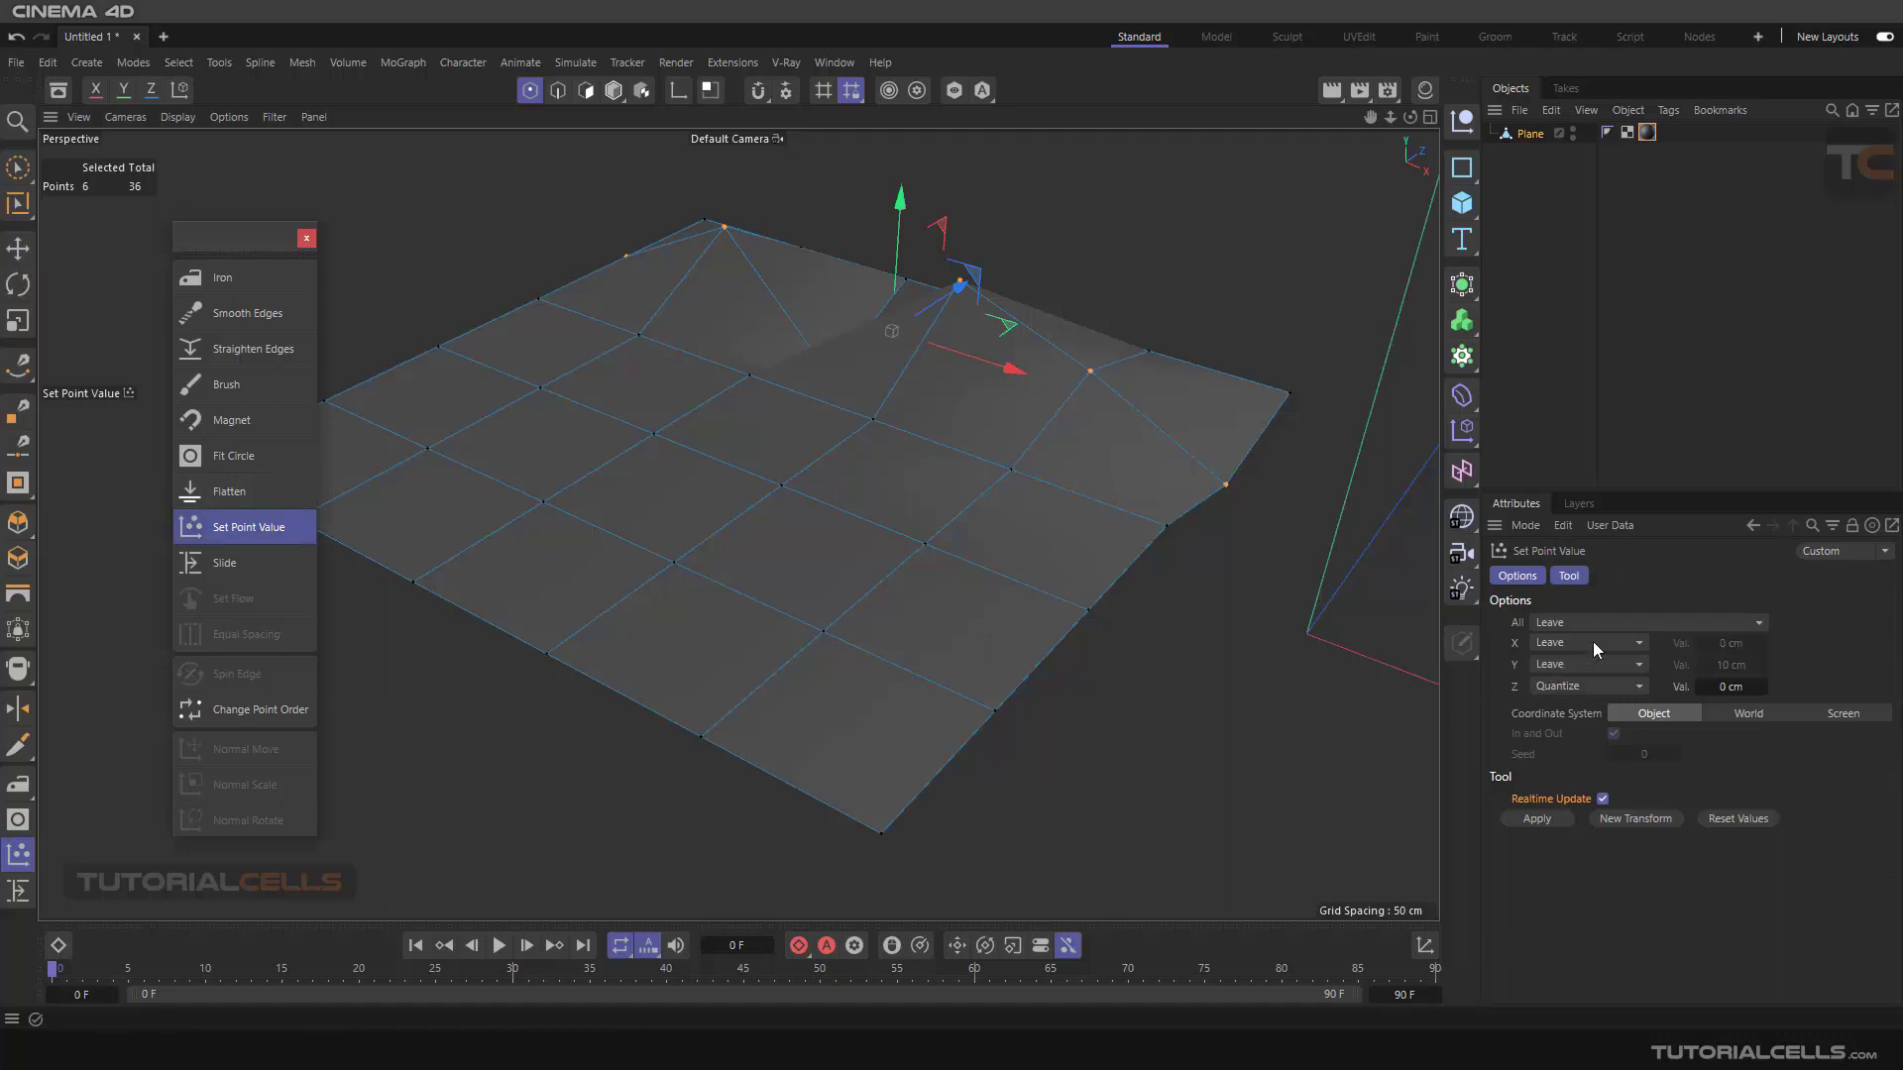
click(1603, 684)
click(1600, 624)
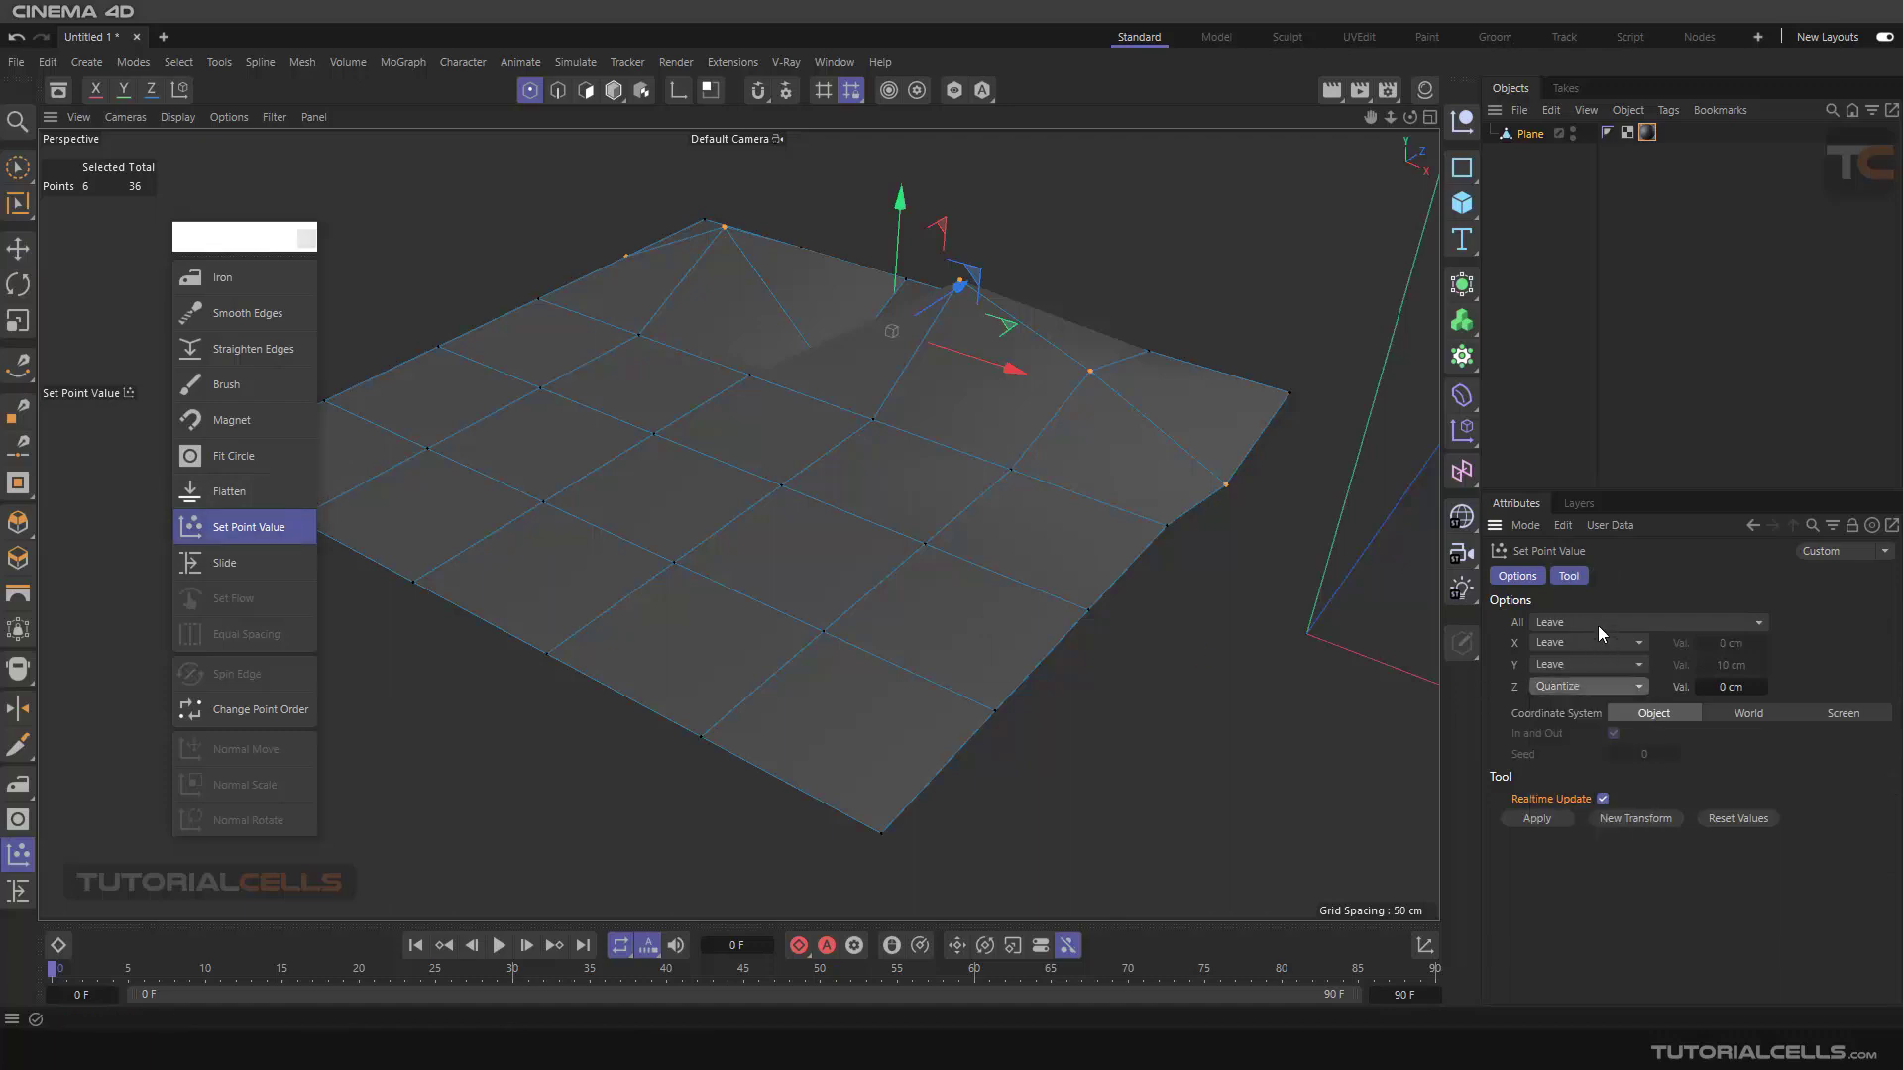
click(1593, 622)
click(1585, 650)
click(1582, 683)
click(1586, 705)
Step: Set the Y axis mode to Center, apply it to the six selected points, and inspect the levelled row
click(1589, 664)
click(1577, 722)
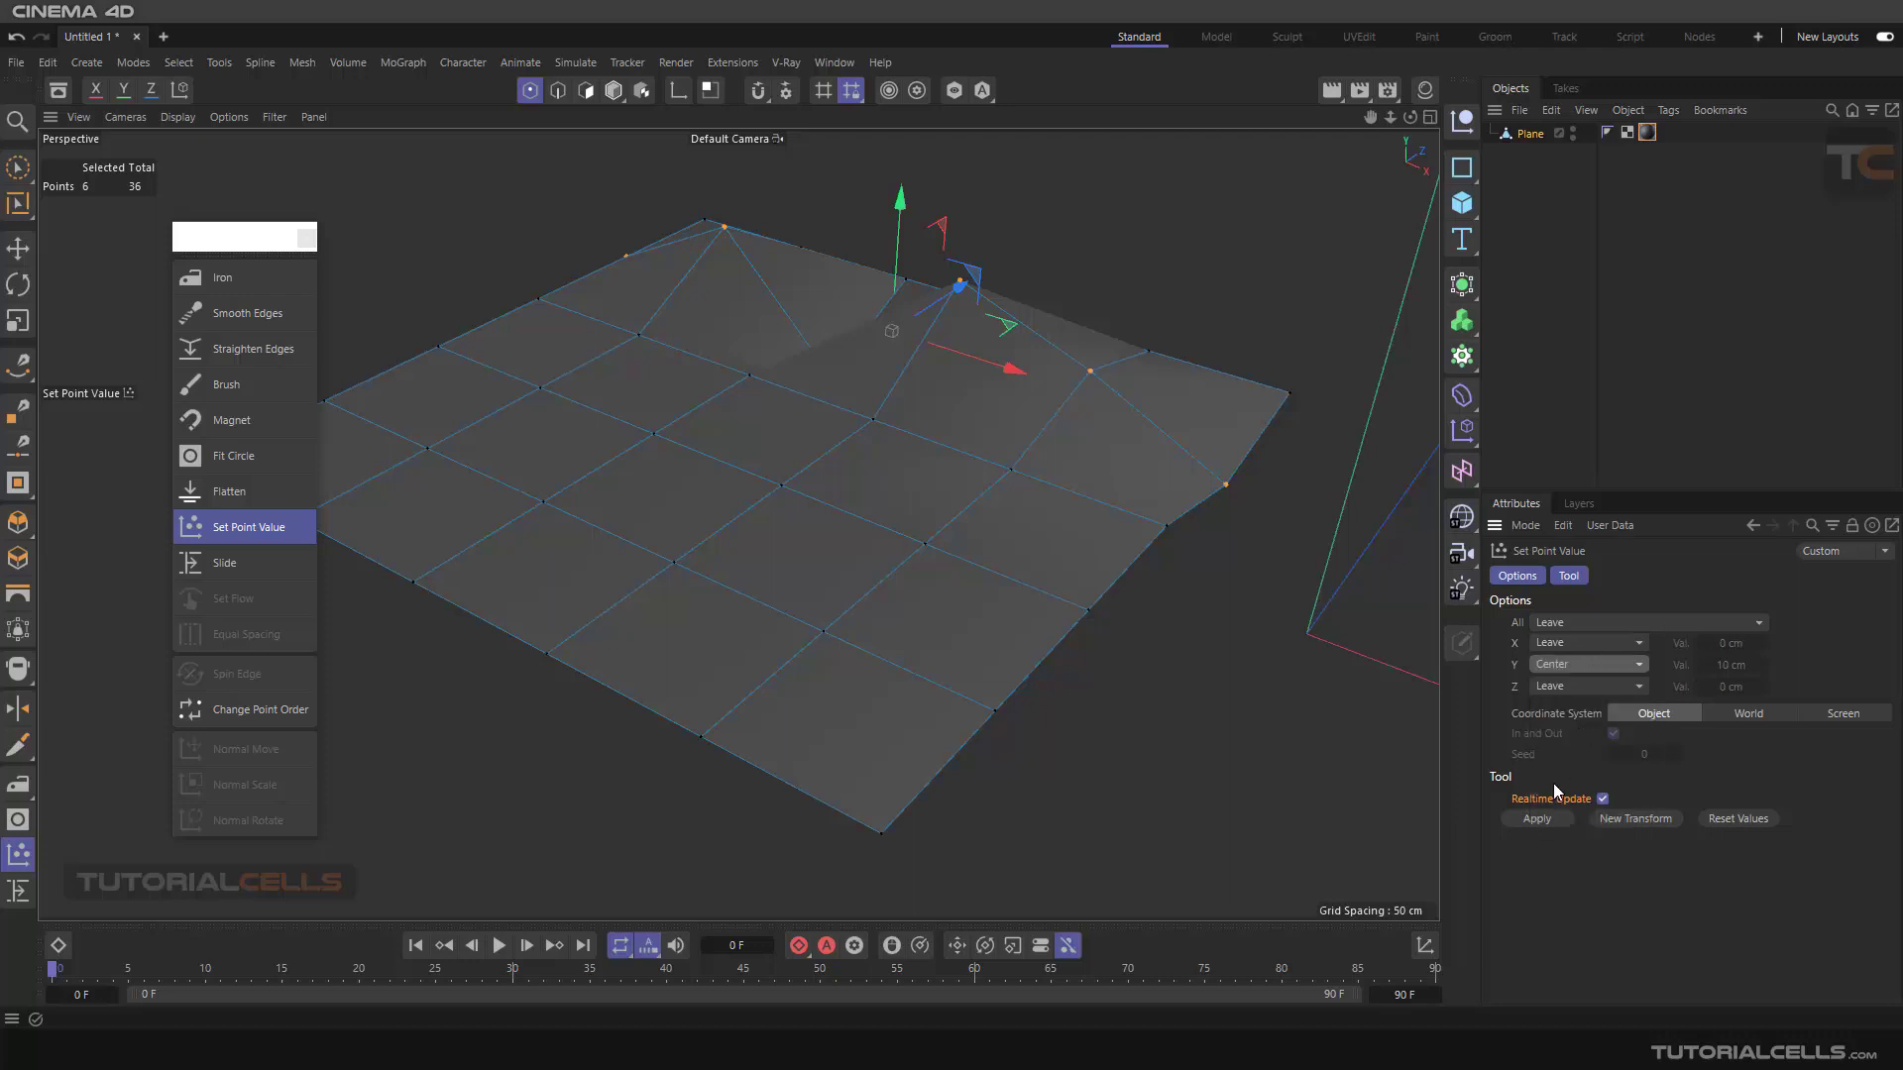
click(1546, 815)
alt+drag(1177, 490, 558, 335)
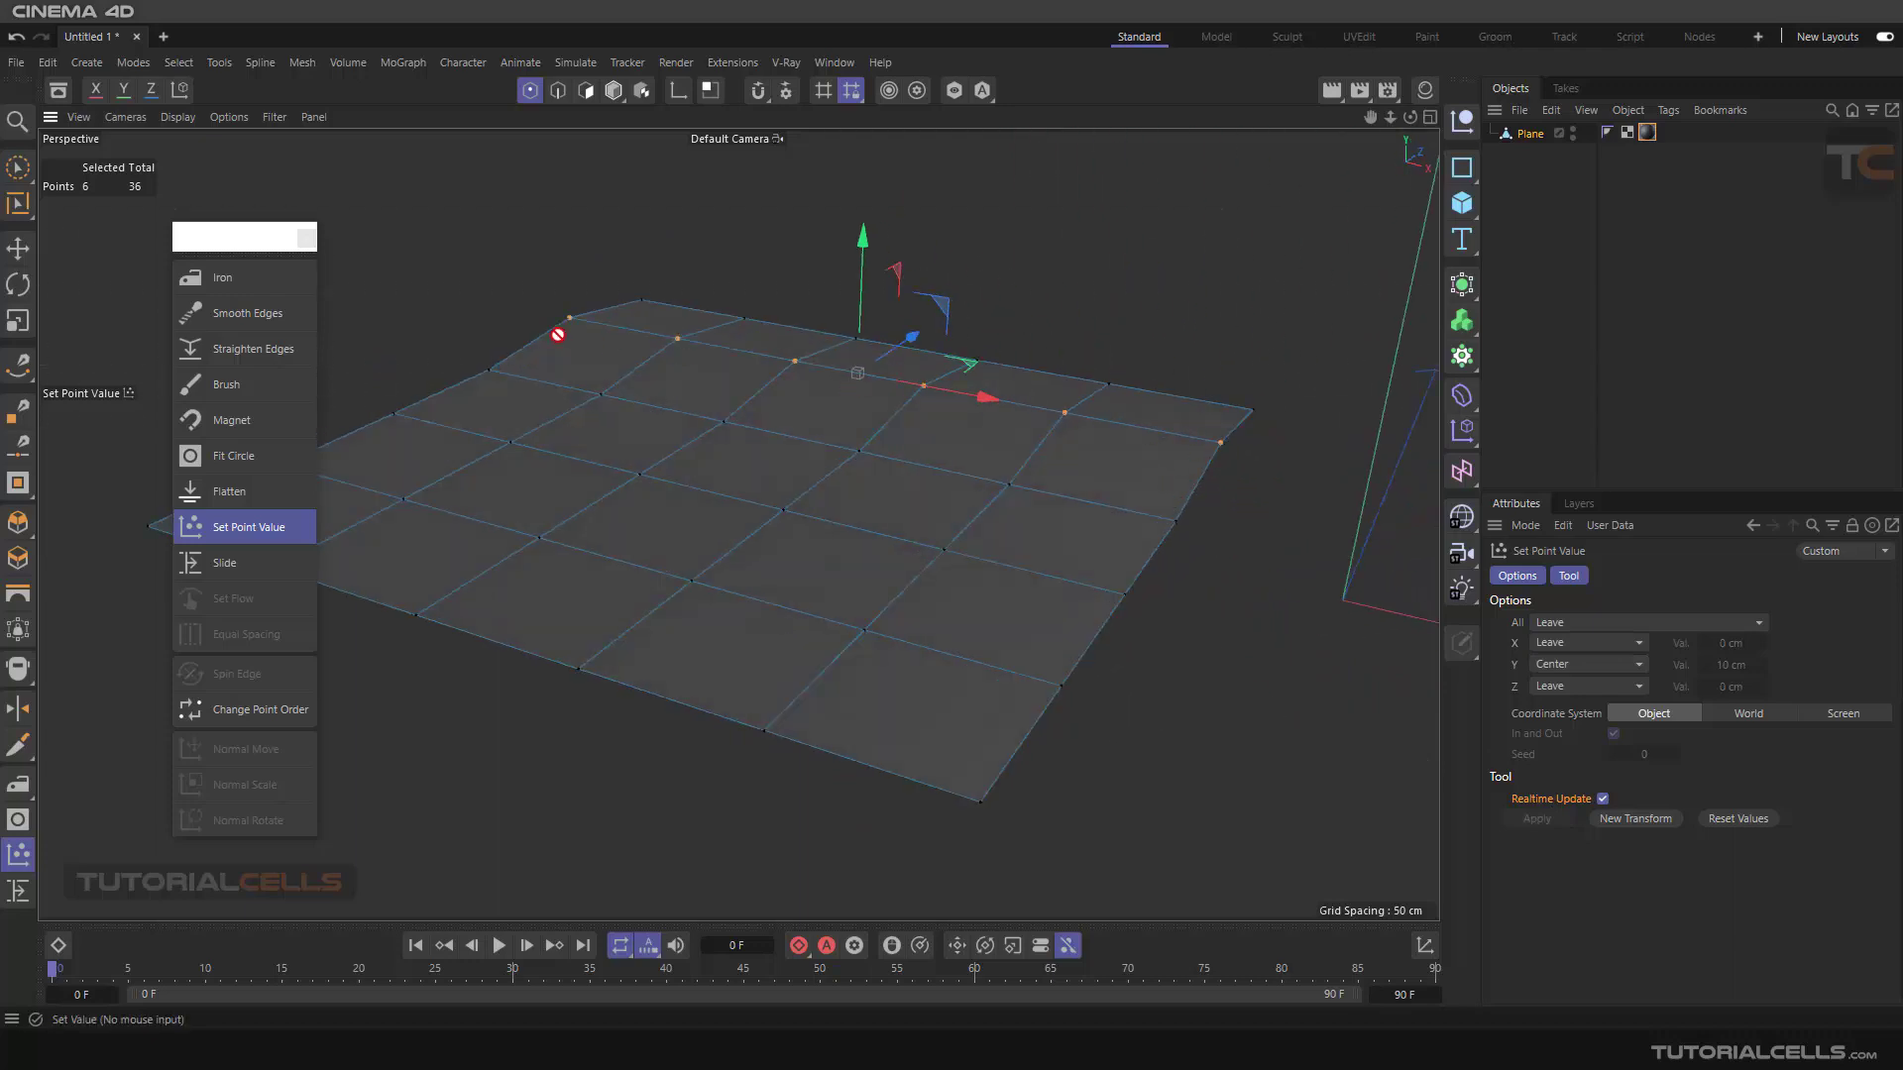
alt+drag(1285, 634, 1341, 650)
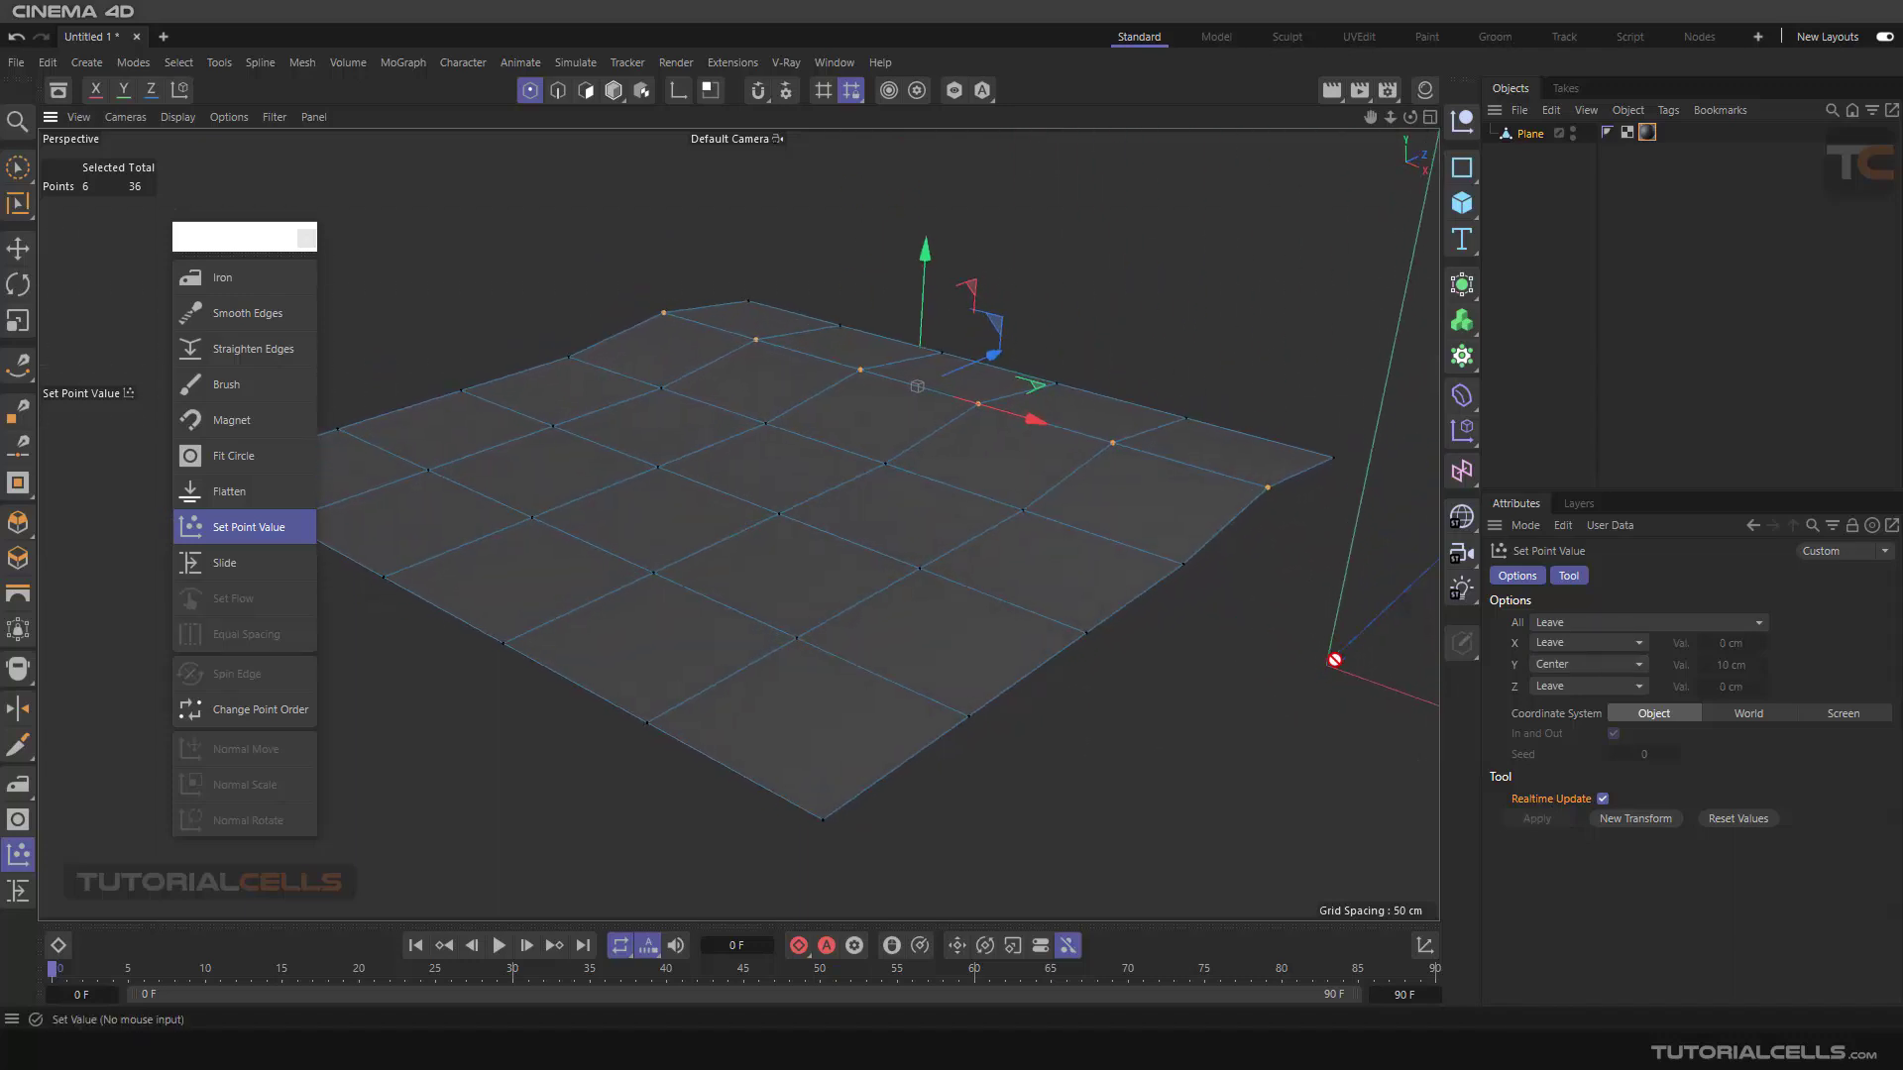
Step: Change the Y axis mode to Set with a value of 0 cm for the six selected points
click(1549, 668)
click(1573, 709)
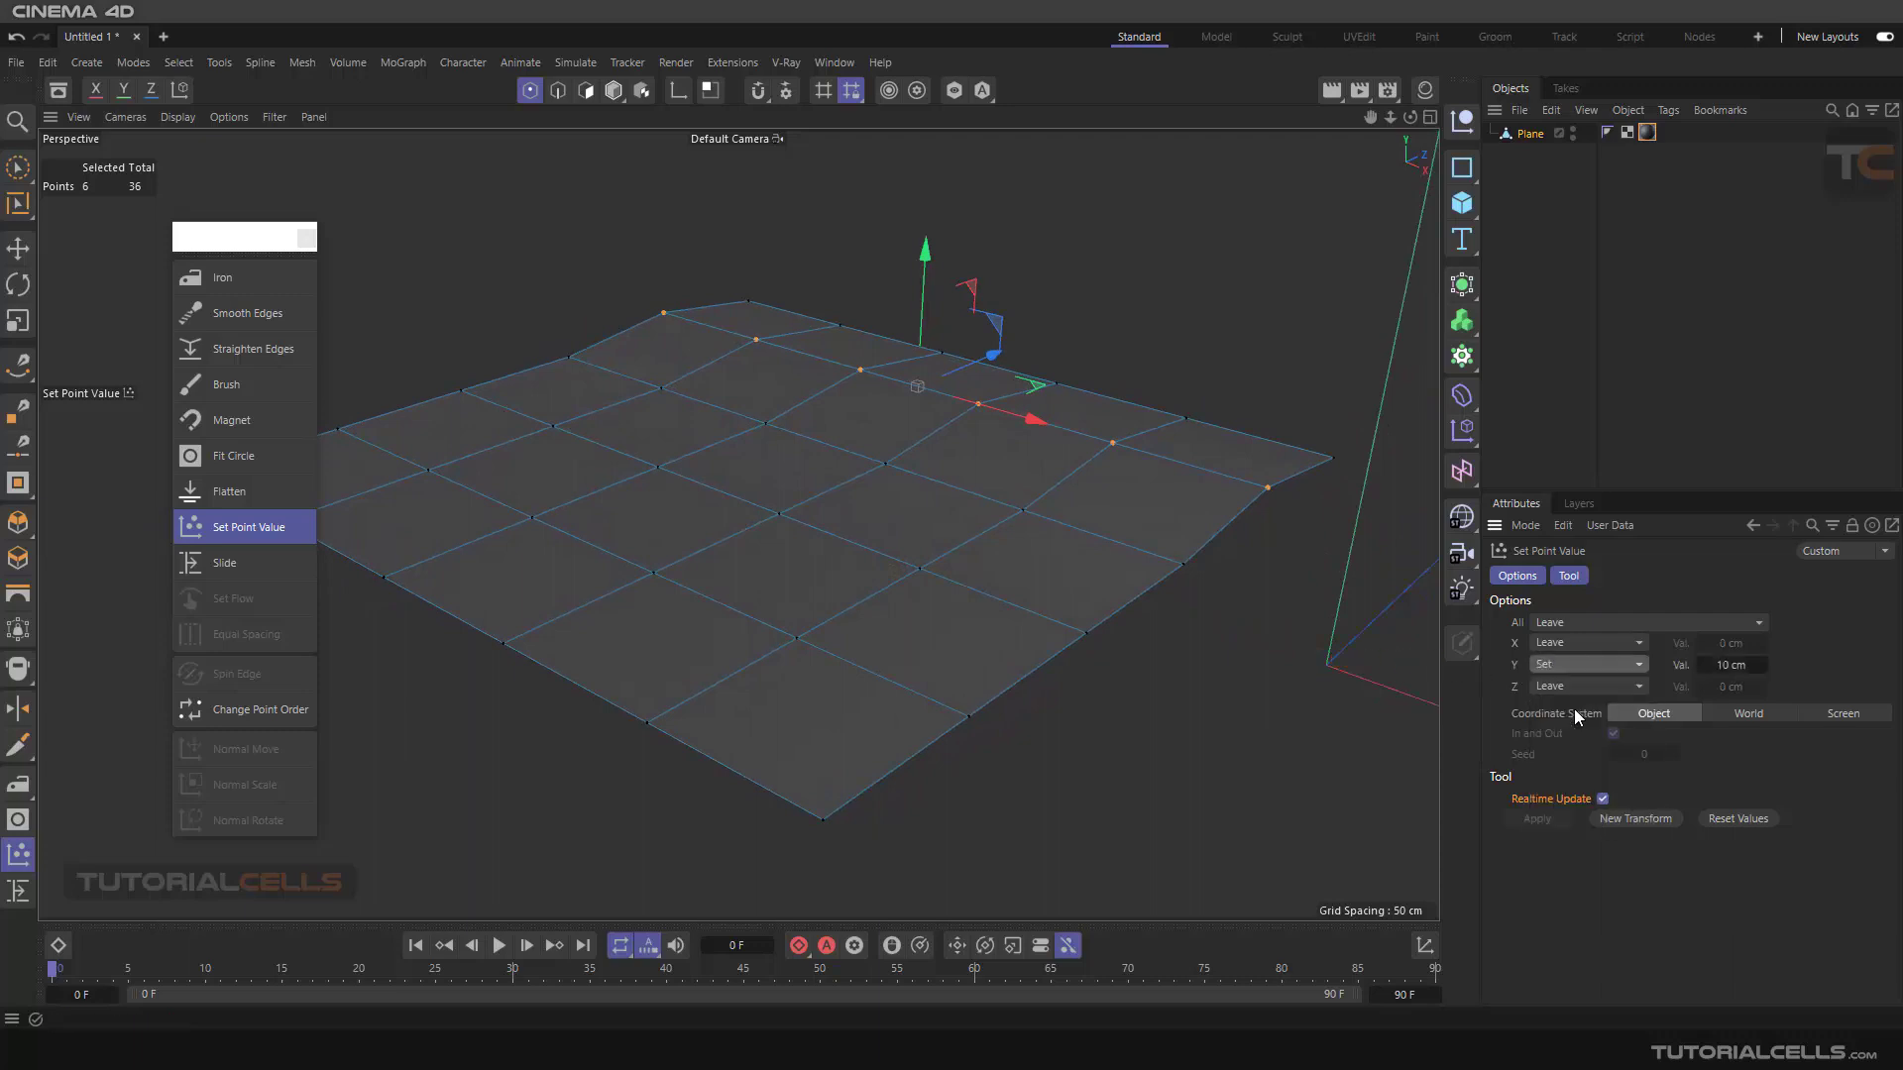
click(1715, 665)
text(0)
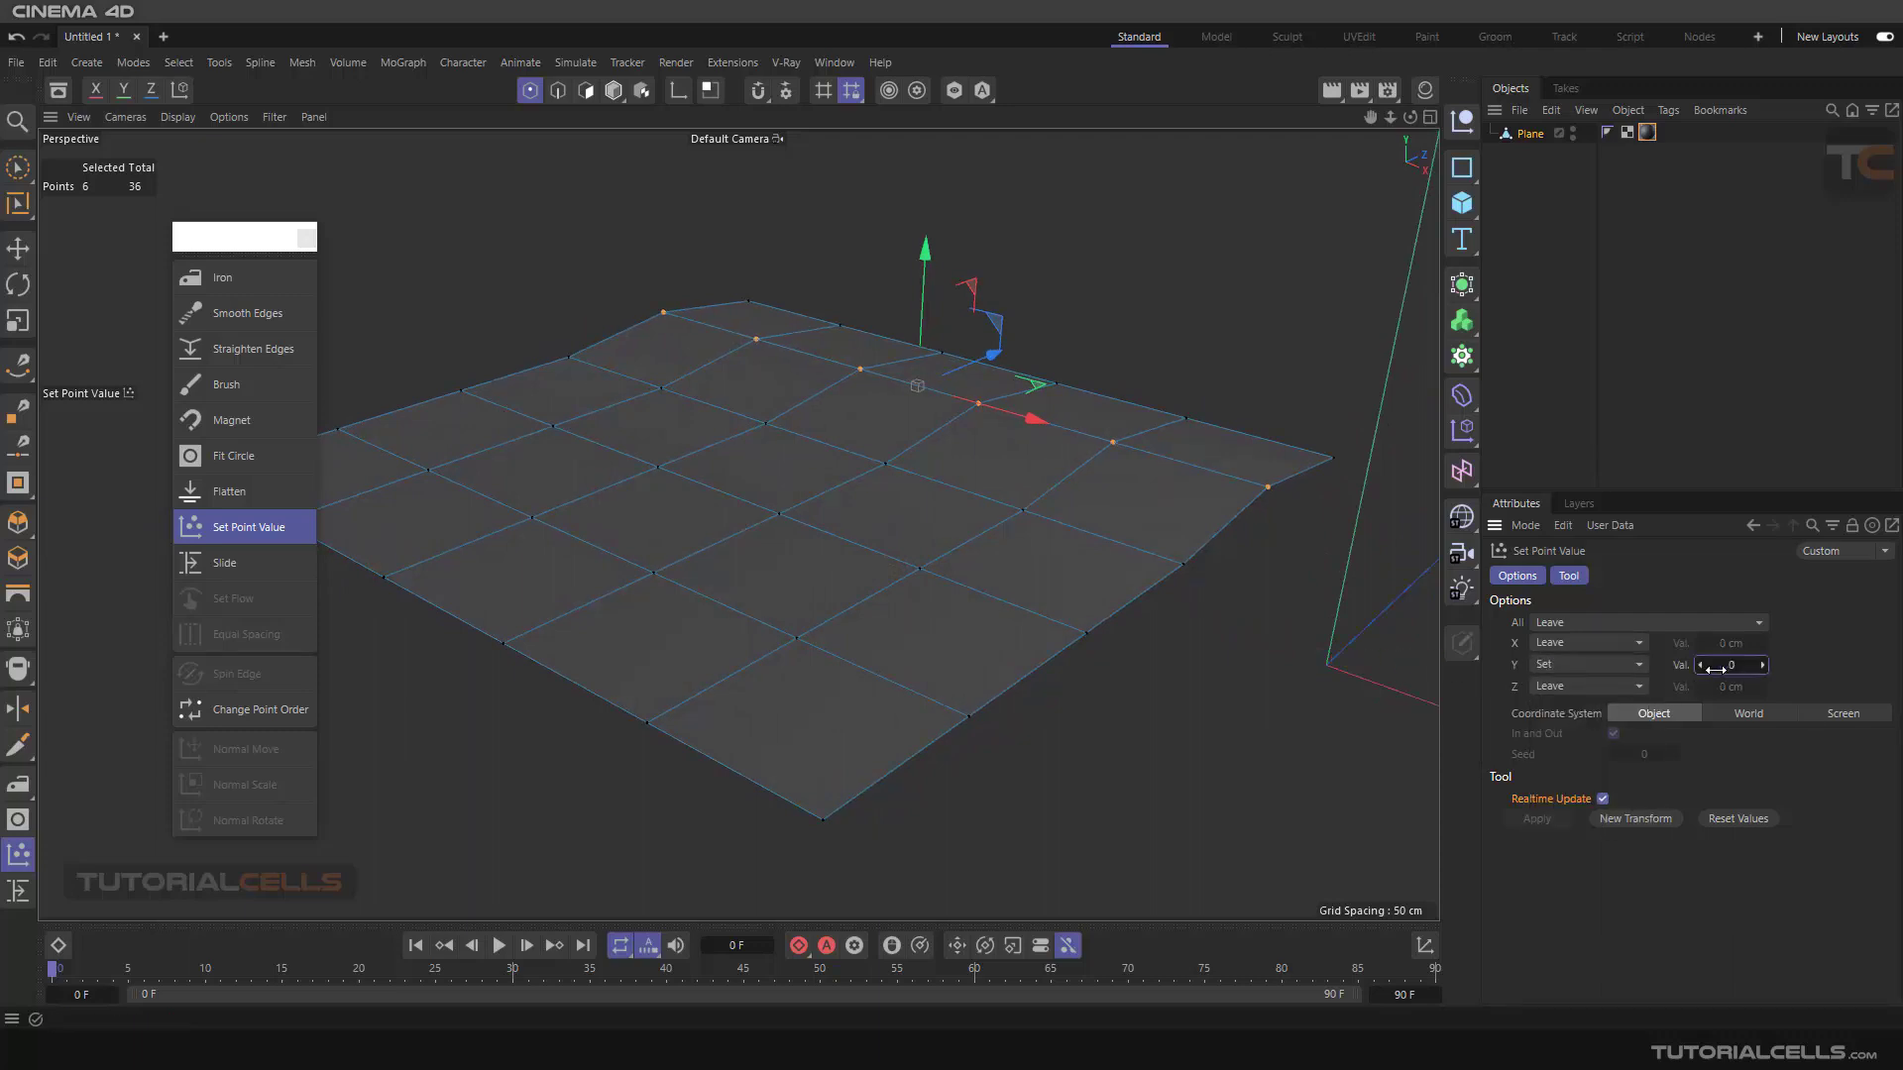
key(Return)
alt+drag(1201, 558, 988, 426)
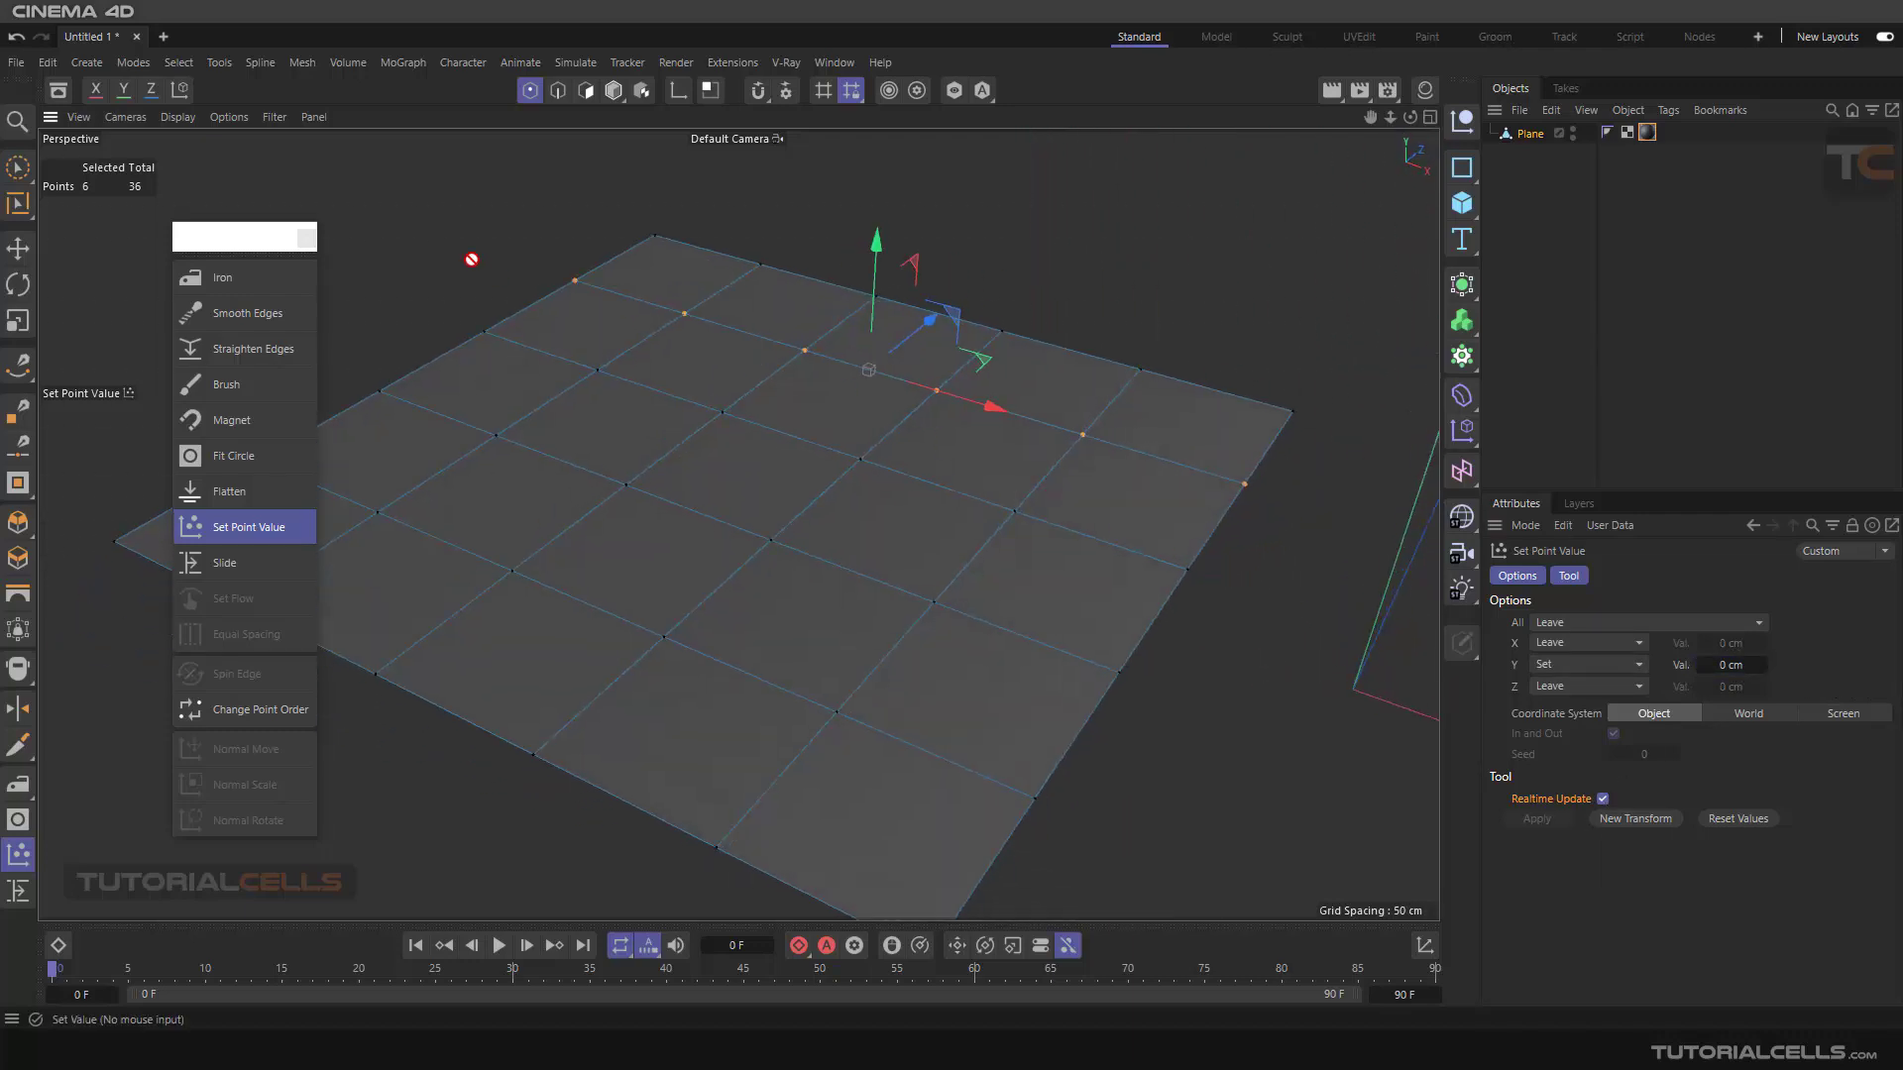
Step: Undo the last action and examine the whole plane around the selected row
key(ctrl+z)
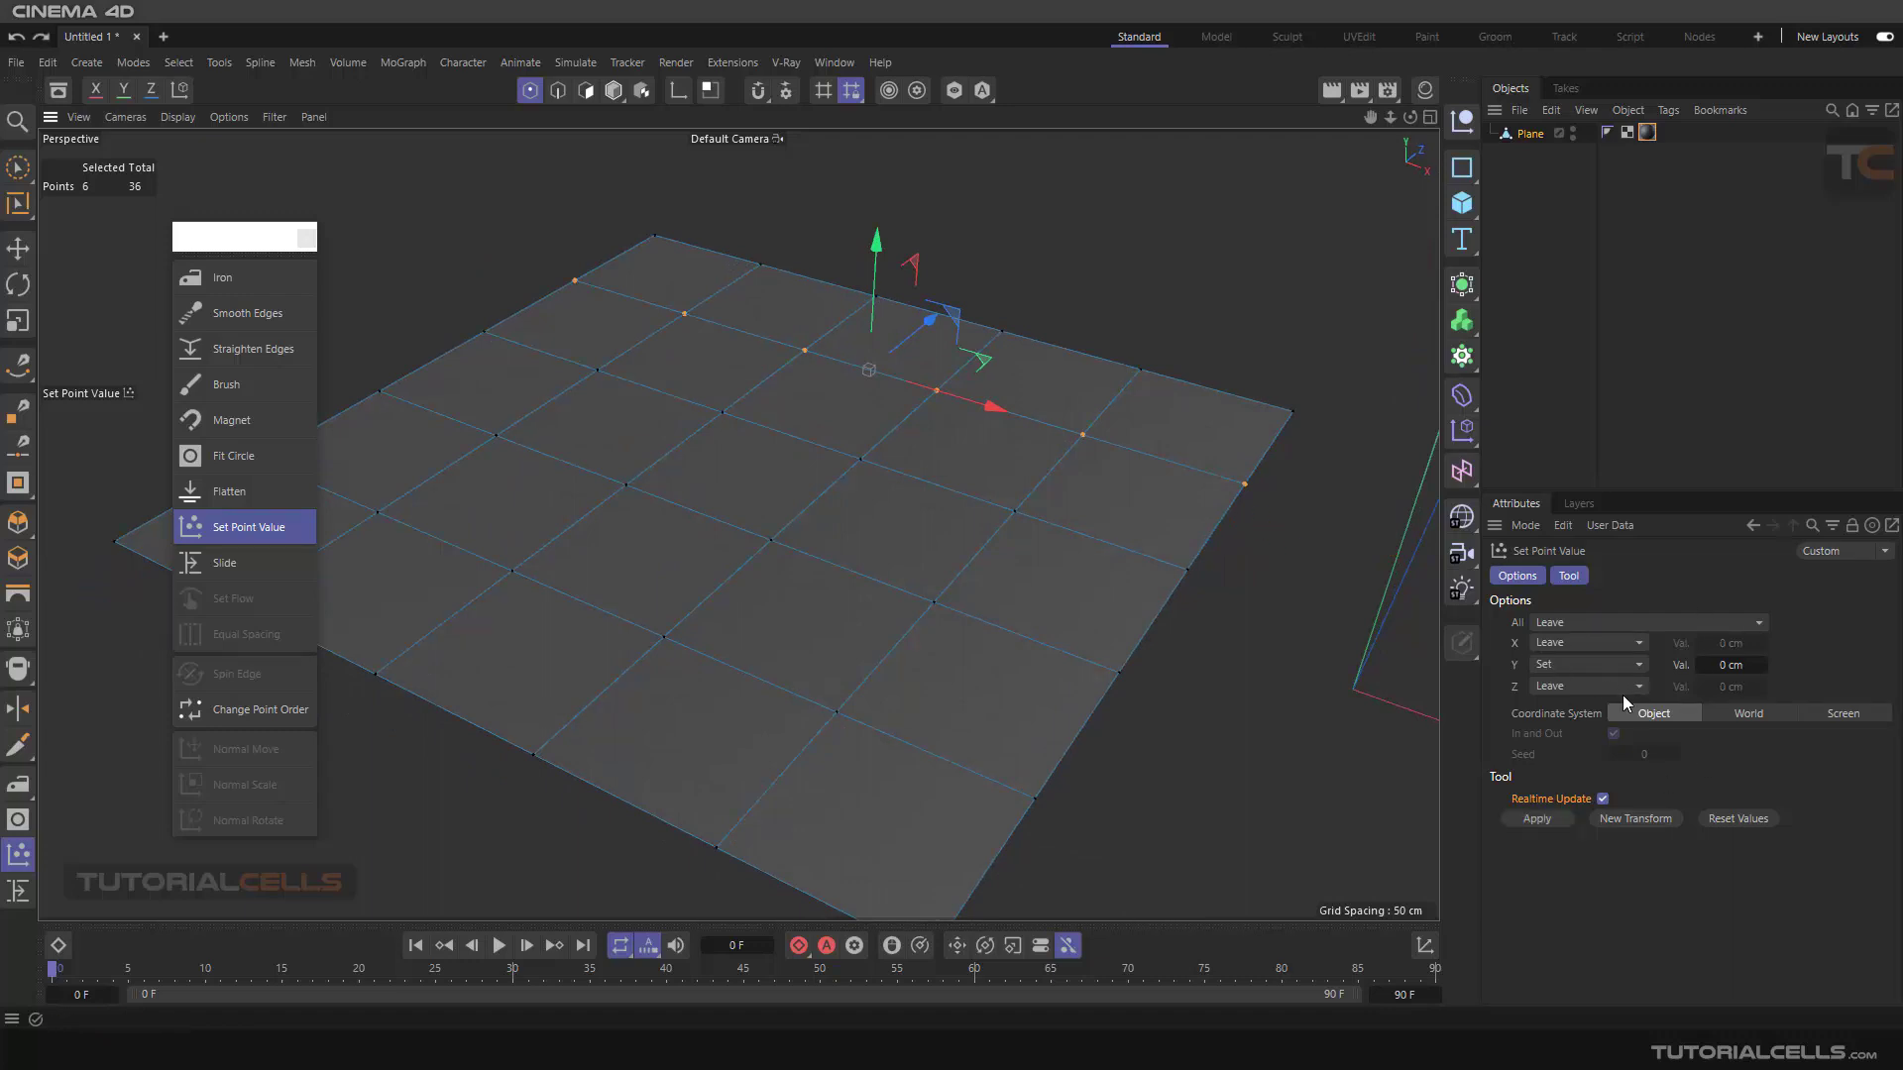
scroll(971, 662, up, 1)
alt+middle_drag(964, 660, 1001, 656)
scroll(996, 654, down, 5)
alt+drag(951, 627, 946, 623)
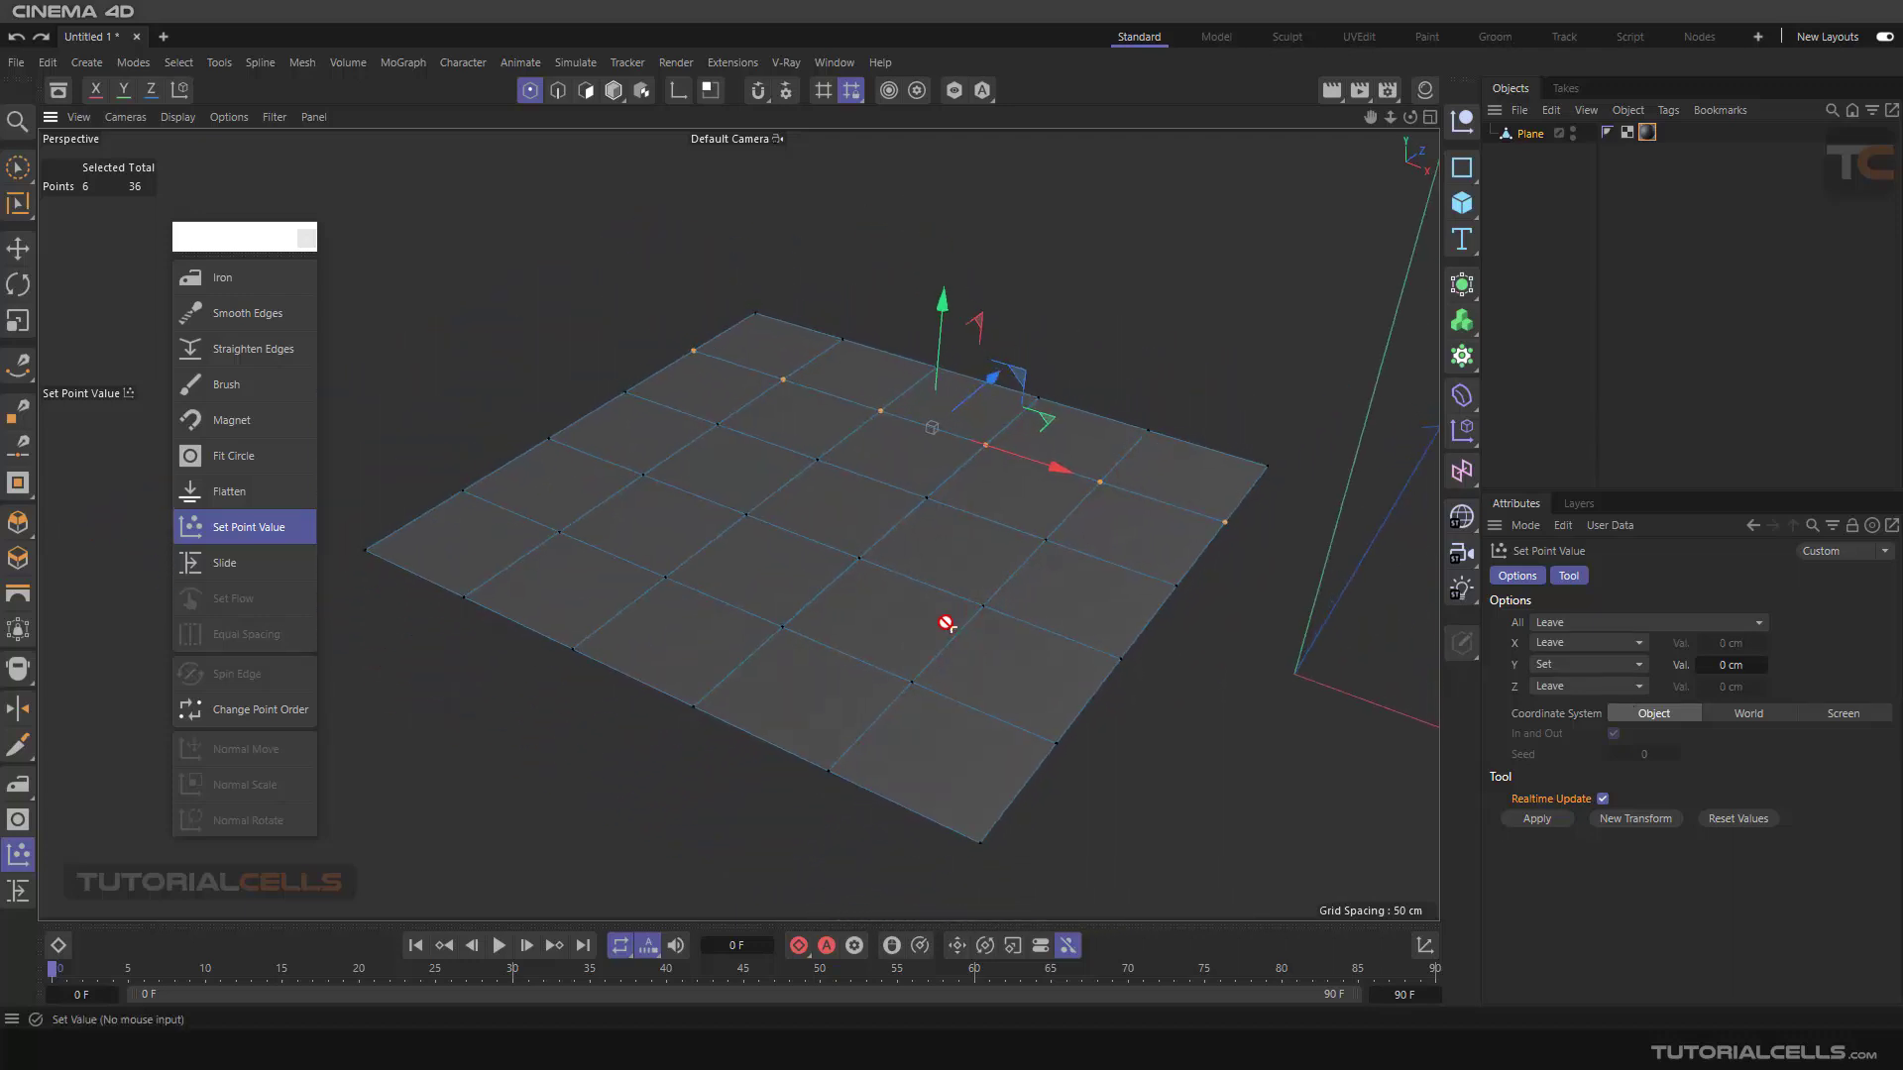
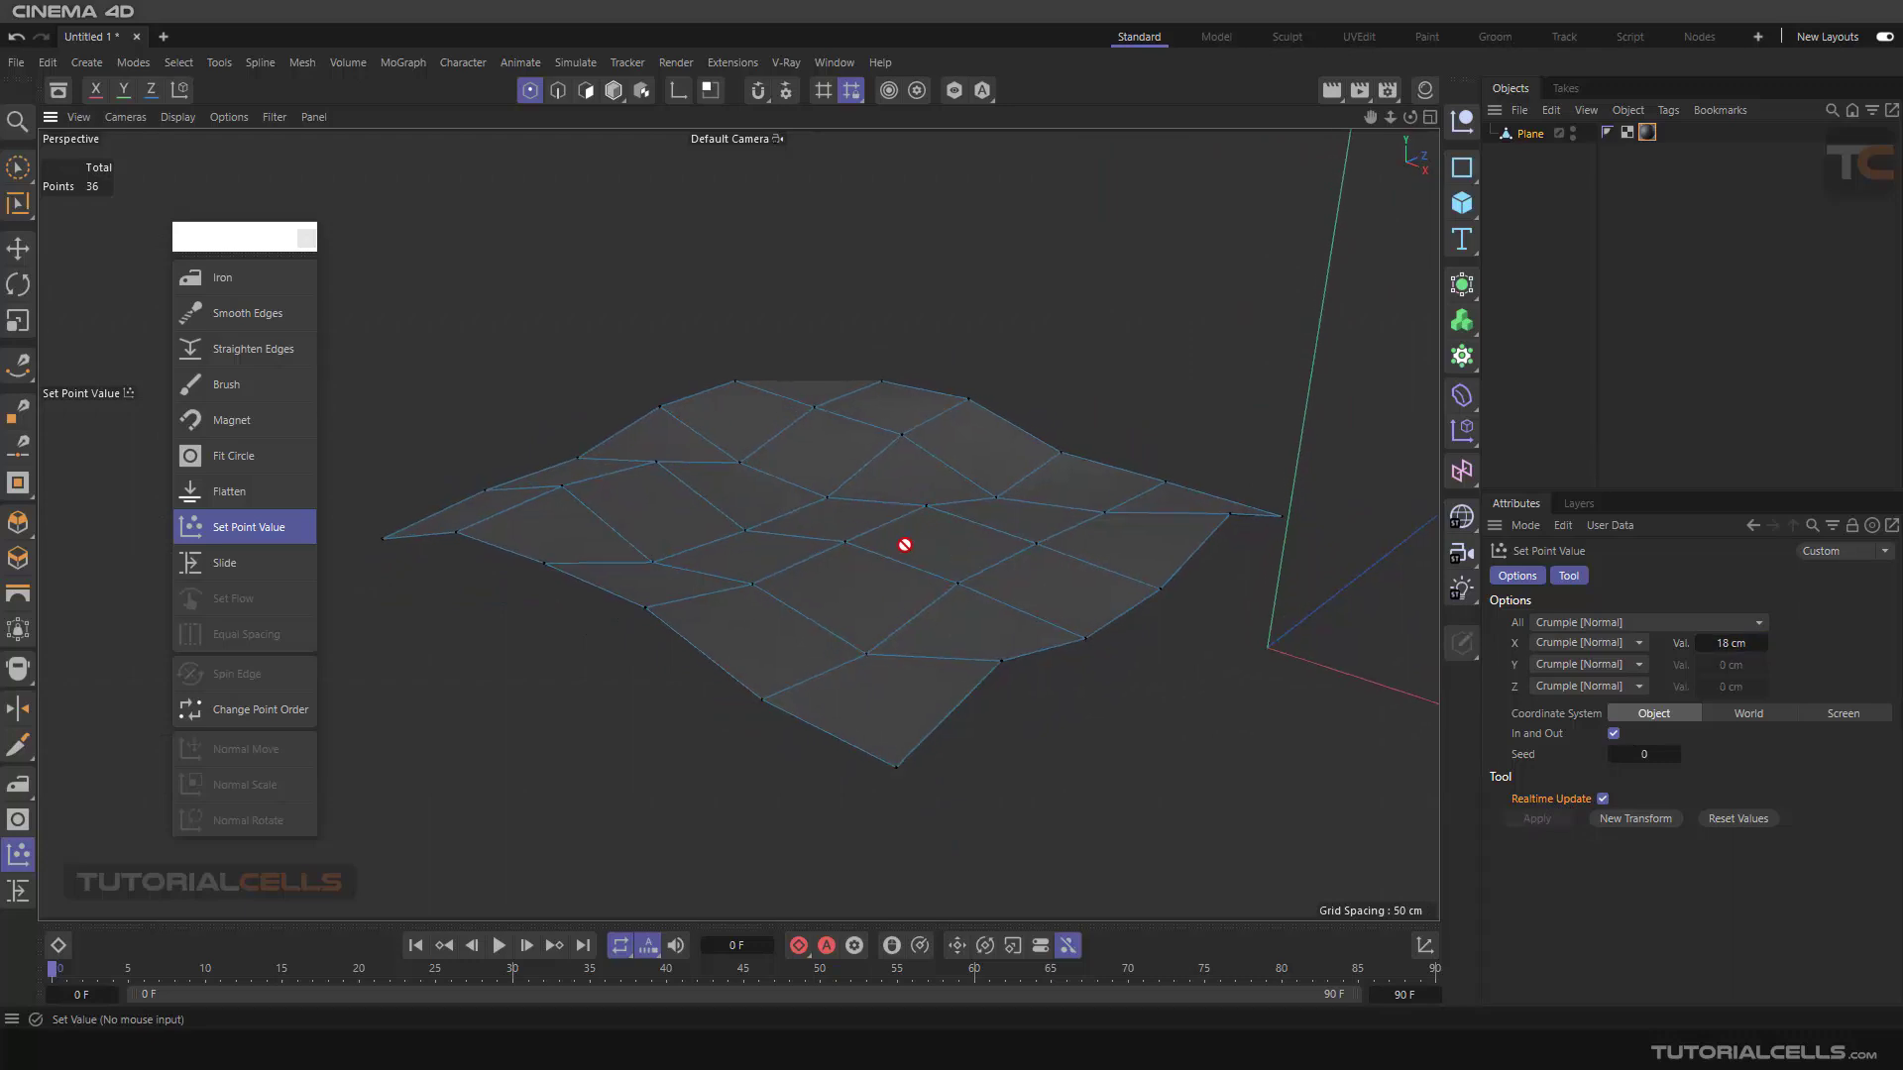
Step: Increase the X crumple value to 27 cm and switch all axes to Crumple [Axial]
mouse_move(1716, 646)
mouse_down()
mouse_move(1742, 646)
mouse_move(1725, 646)
mouse_up()
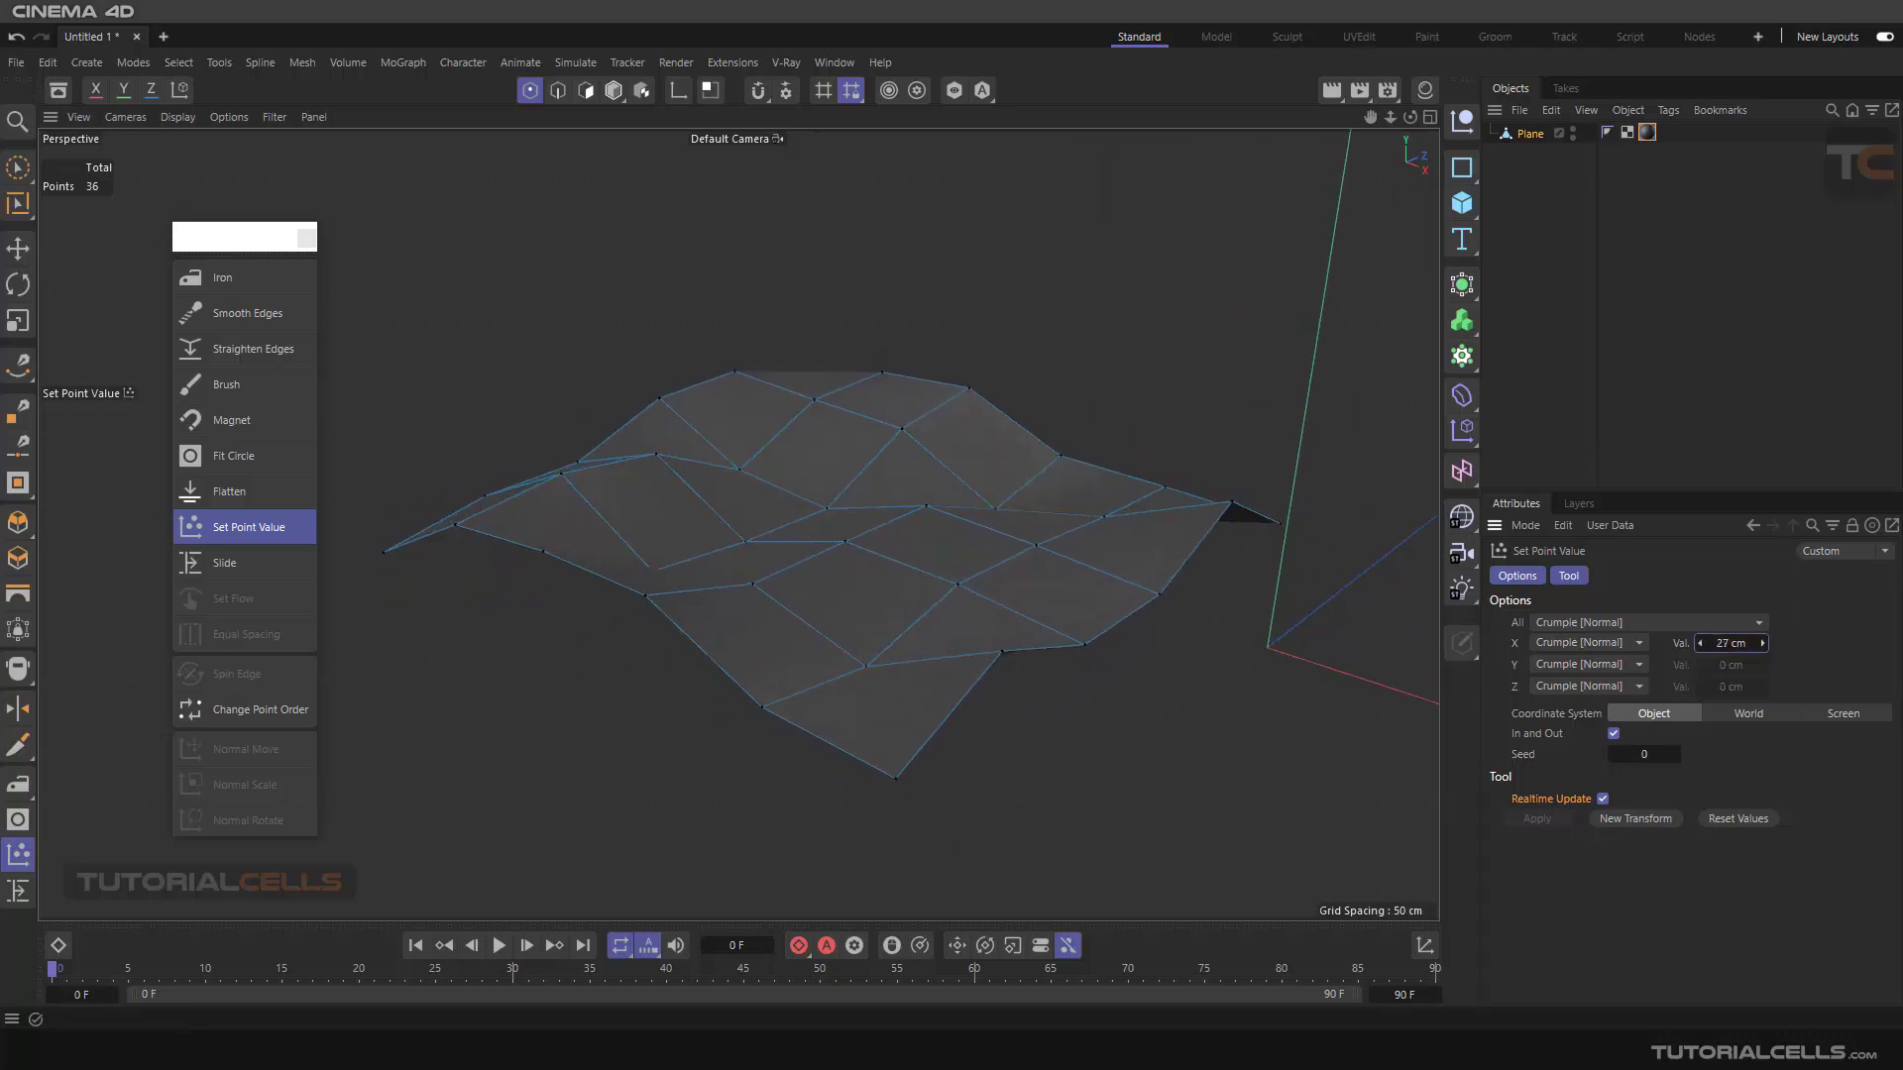
click(1620, 622)
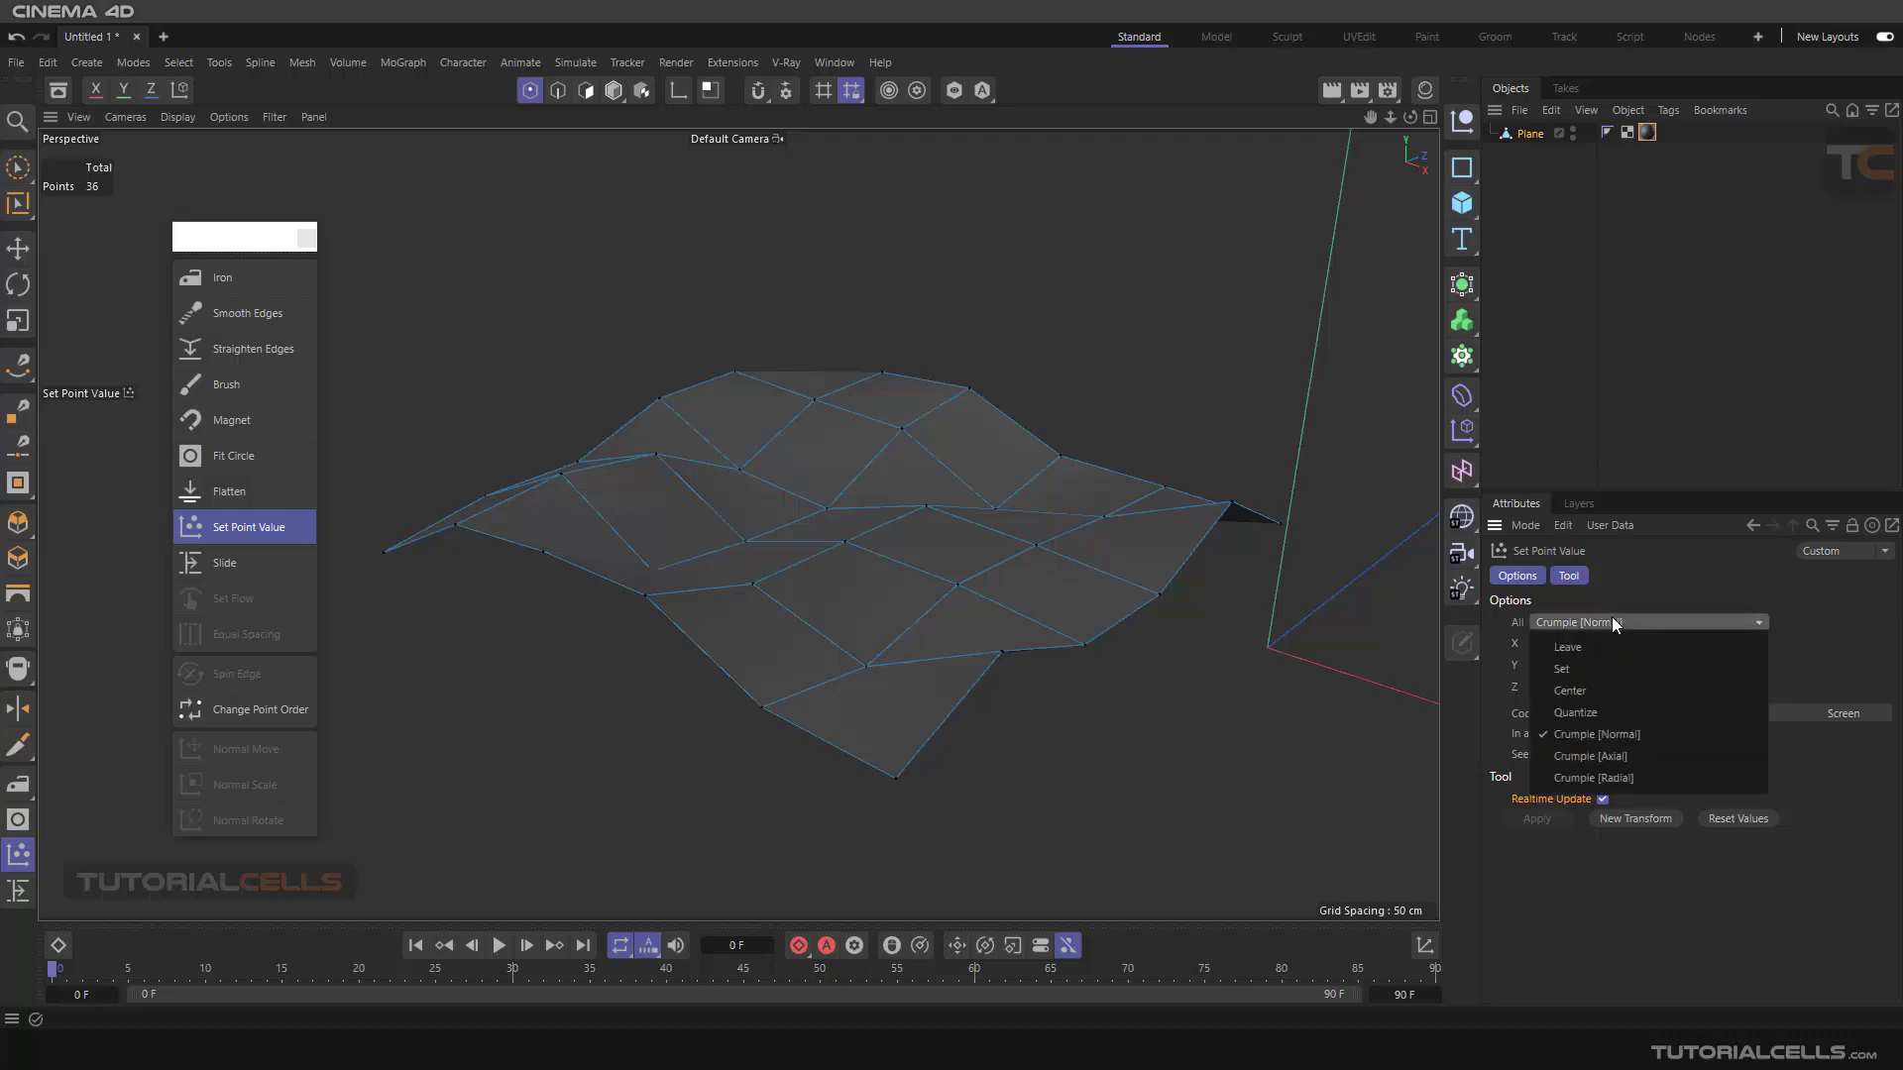
click(1621, 753)
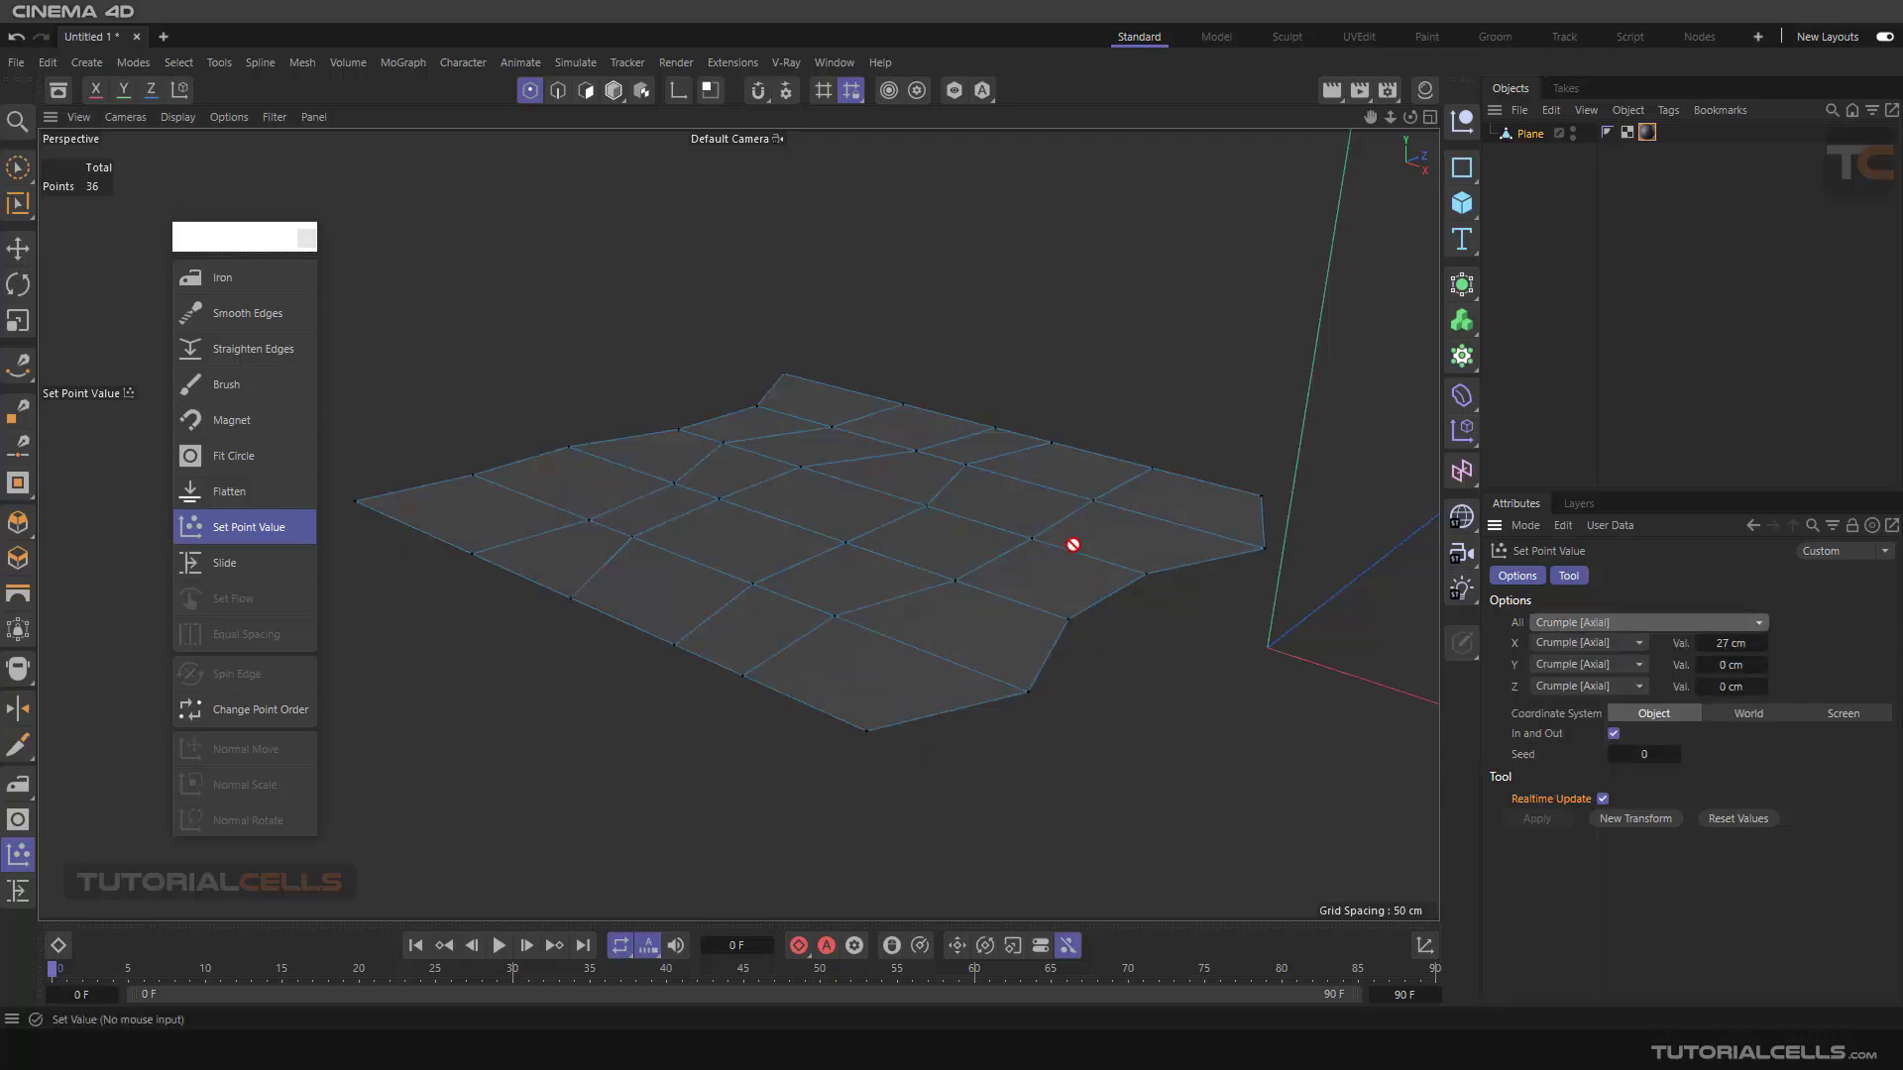
Step: Set the axial crumple values to 15 cm on Y and 14 cm on Z for the plane's points
alt+drag(1056, 541, 1056, 541)
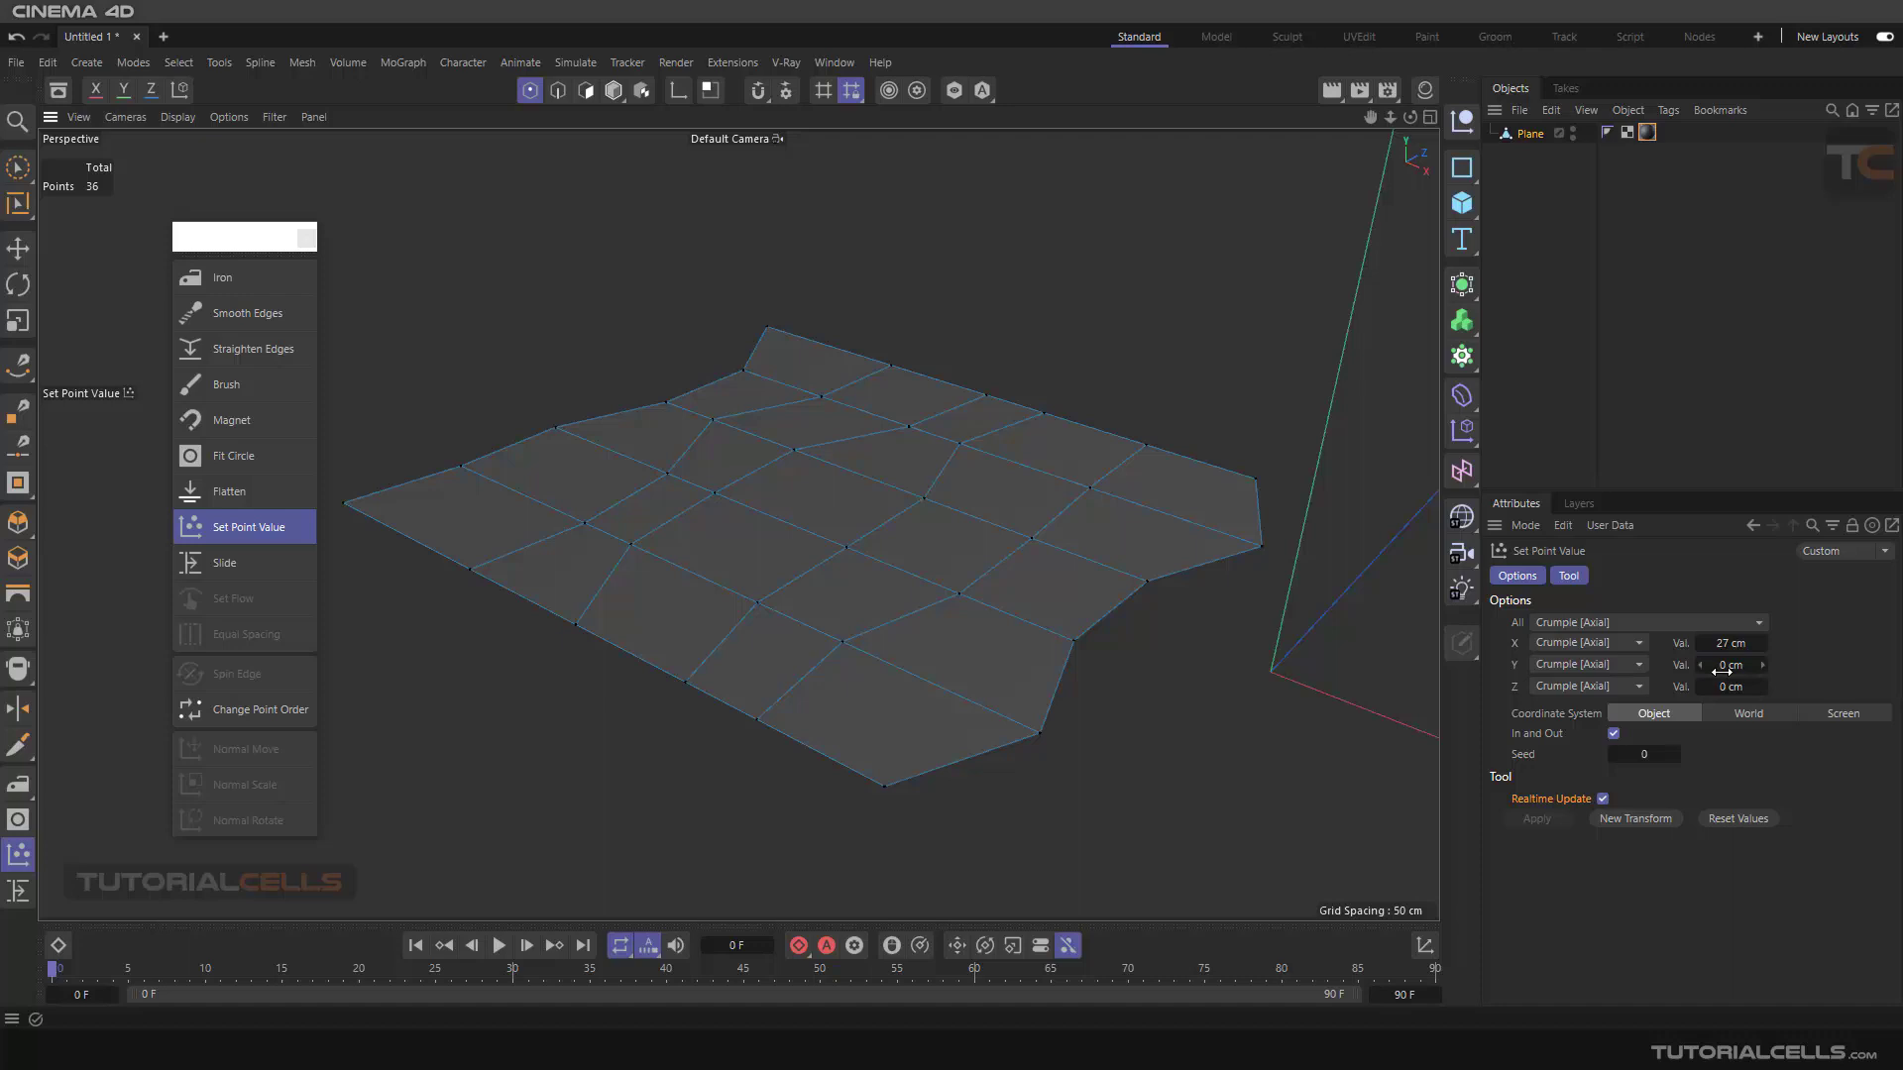
drag(1723, 673, 1732, 684)
mouse_move(1078, 608)
alt+mouse_down()
mouse_move(1193, 611)
mouse_move(1113, 539)
mouse_move(968, 544)
mouse_move(1007, 496)
mouse_move(1024, 578)
mouse_move(1066, 624)
alt+mouse_up()
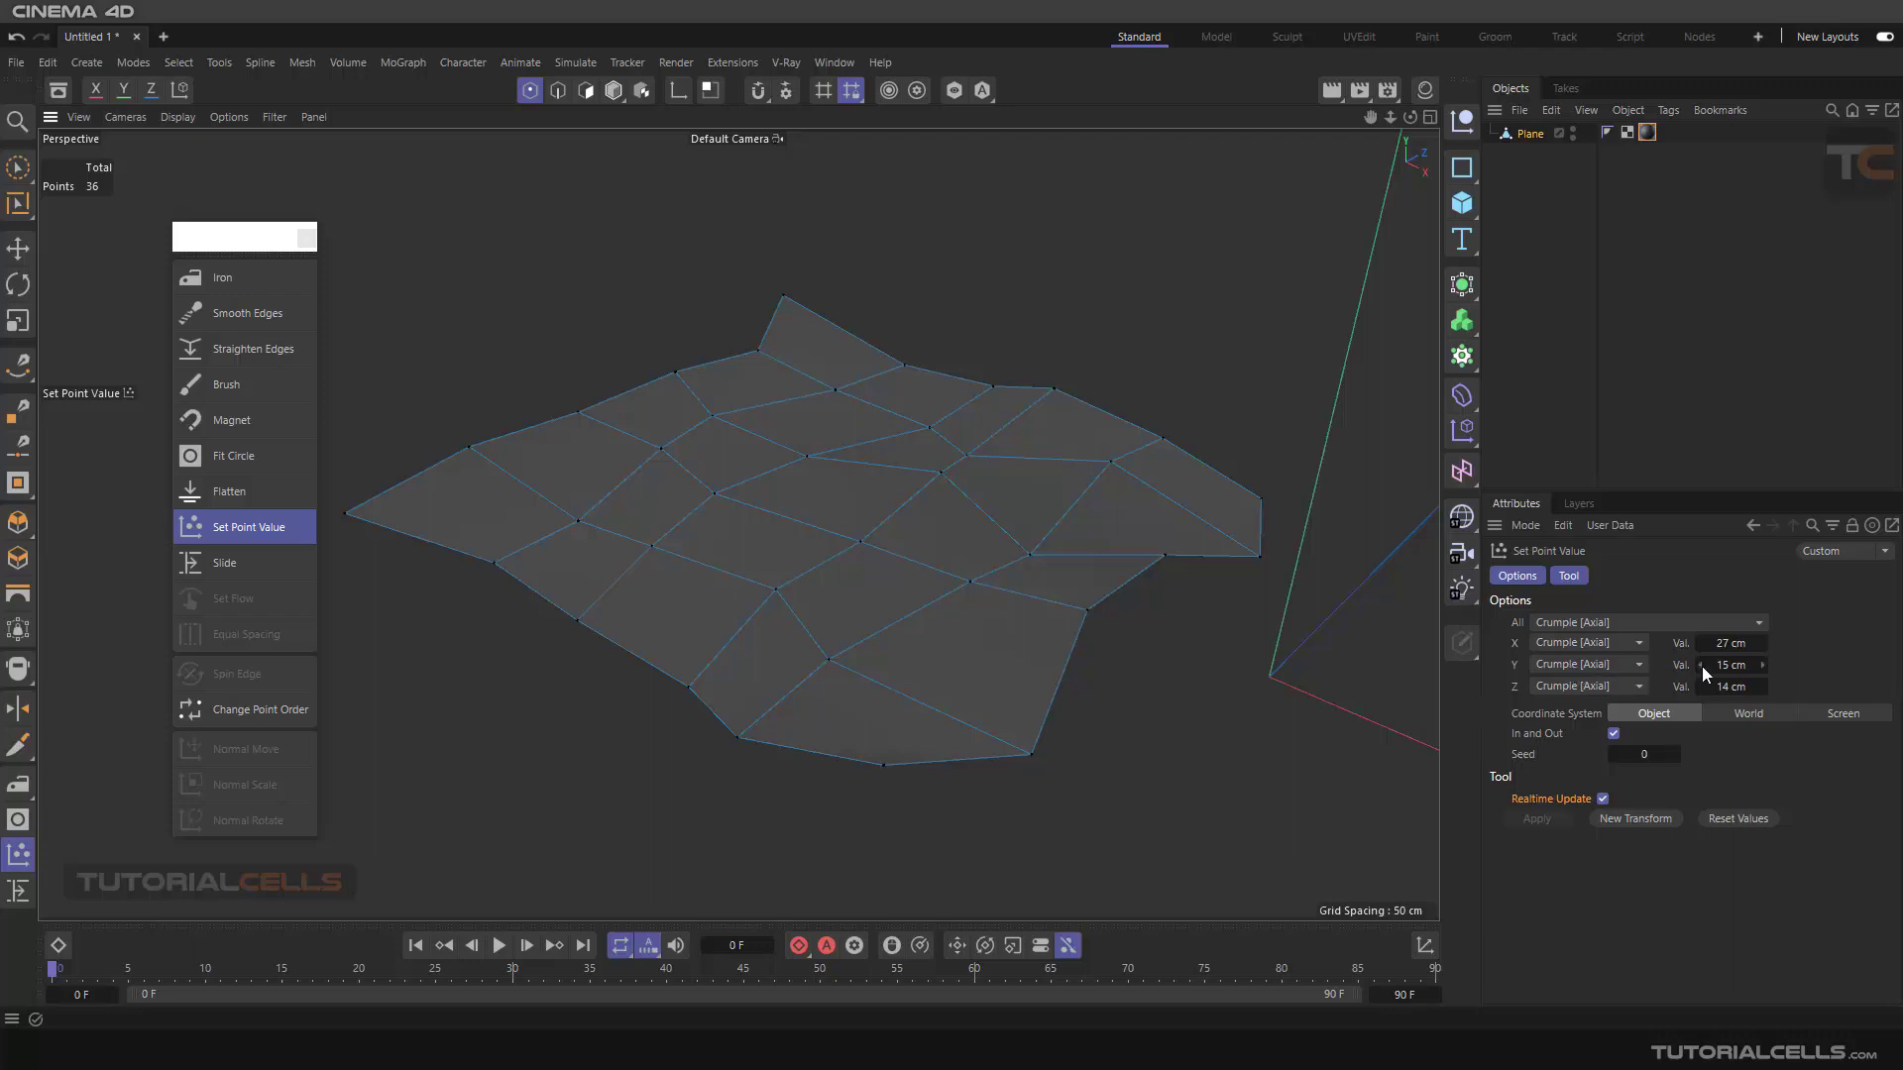
Step: Turn the In and Out option off and back on, comparing the plane's crumpled shape from a low side angle
click(1614, 734)
alt+drag(1138, 723, 968, 369)
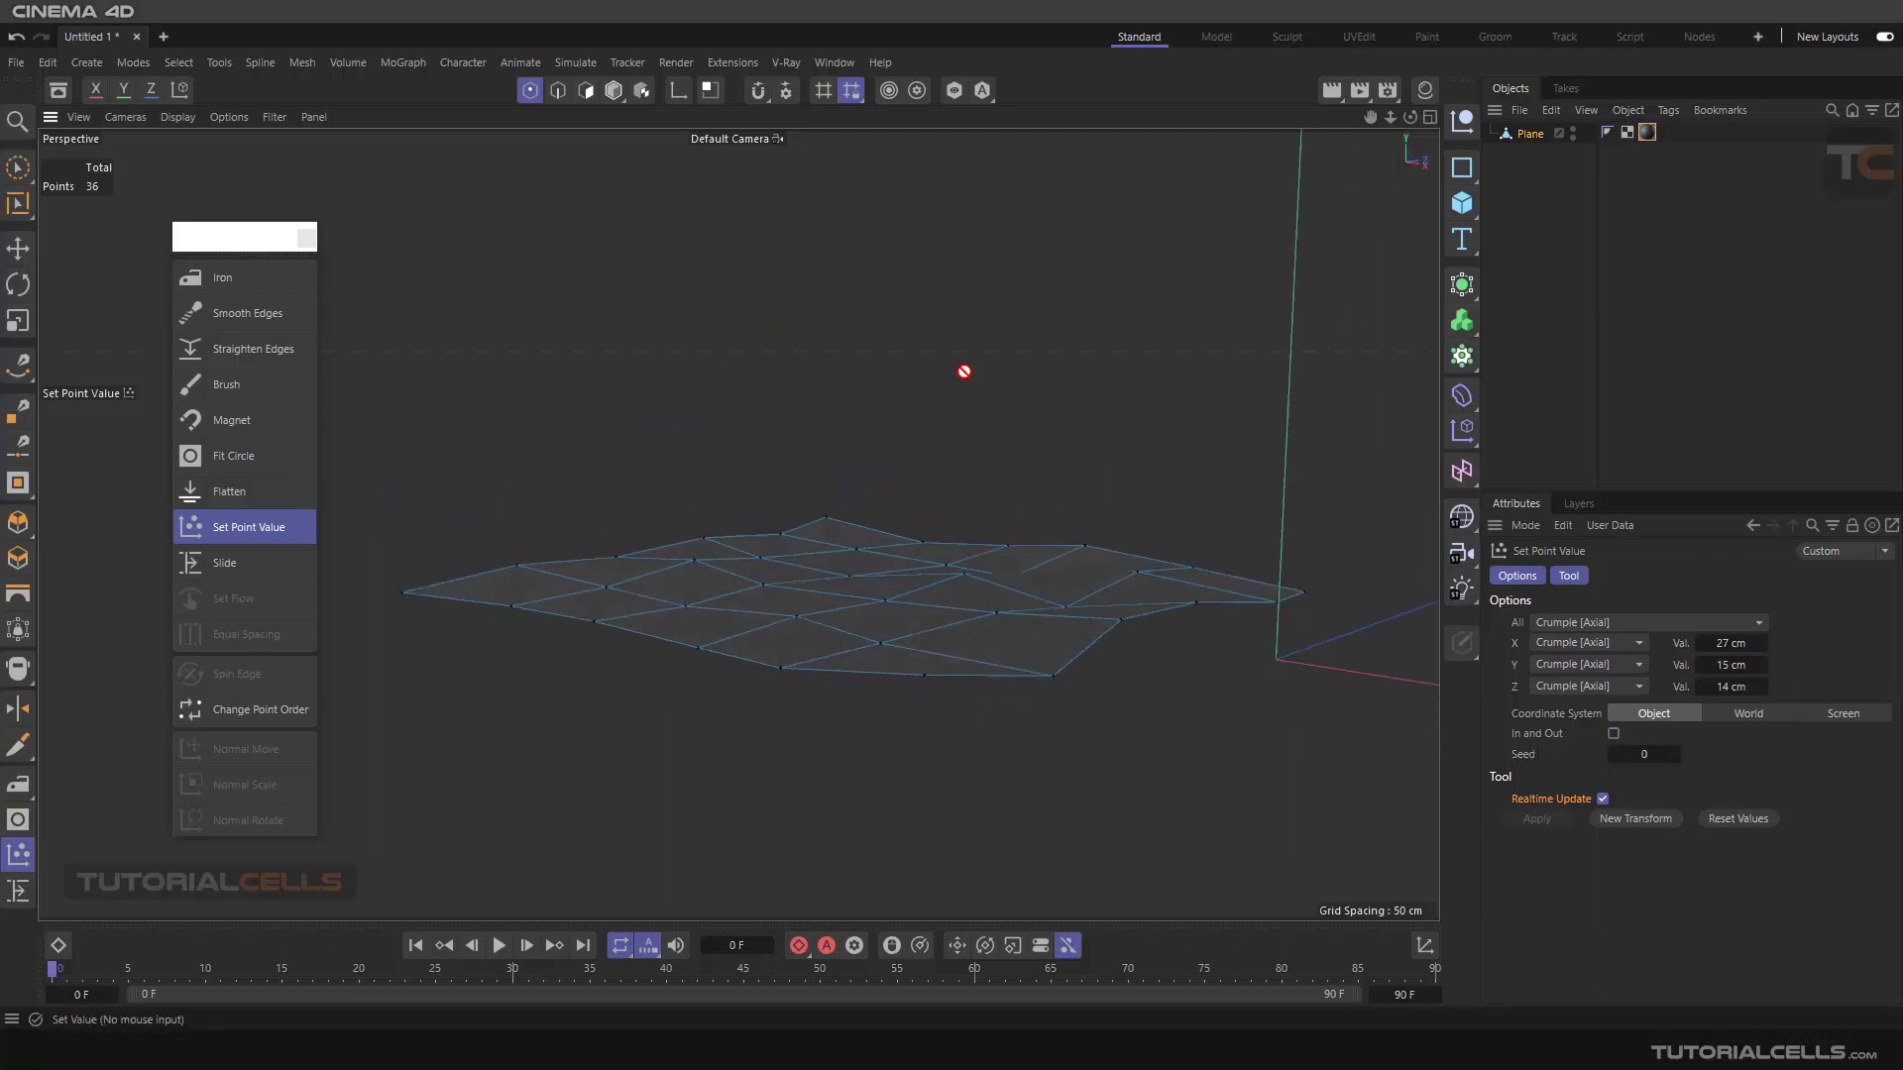
click(1612, 733)
alt+drag(1061, 602, 972, 612)
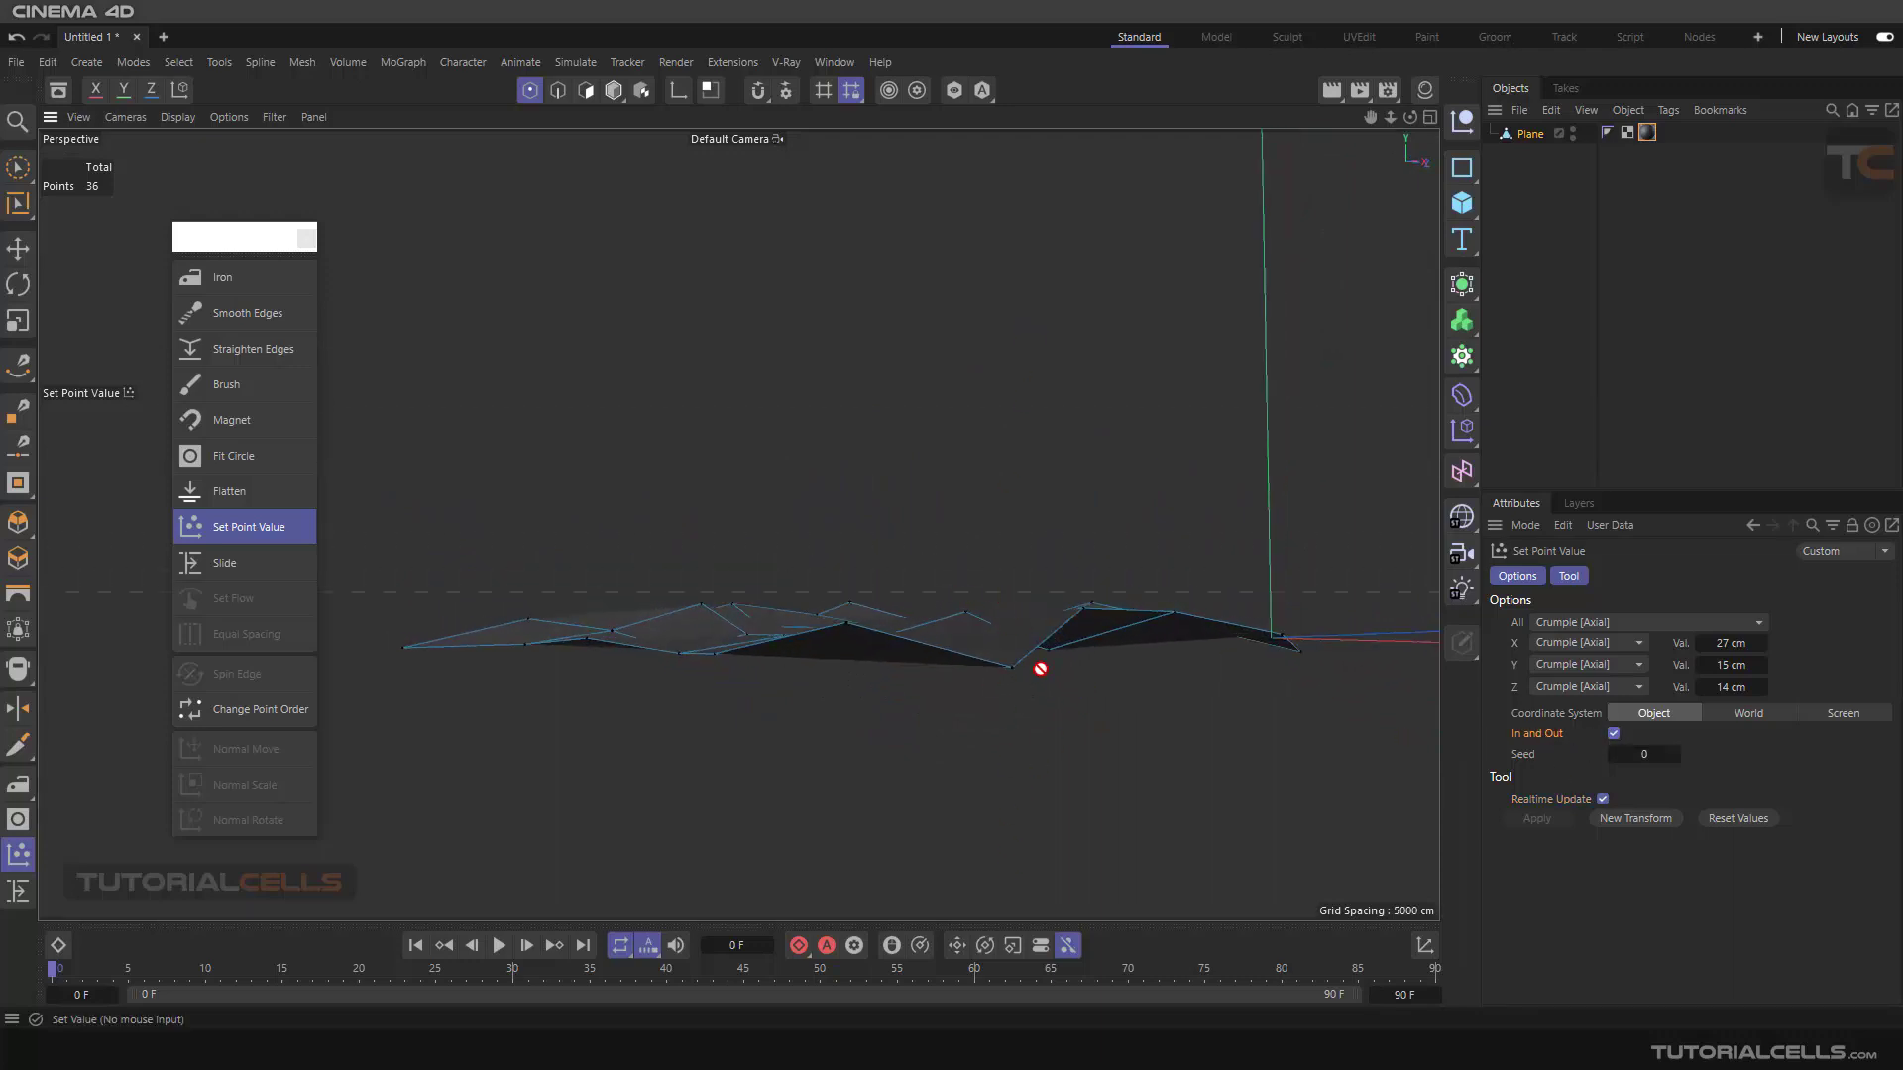
alt+drag(1040, 667, 1102, 749)
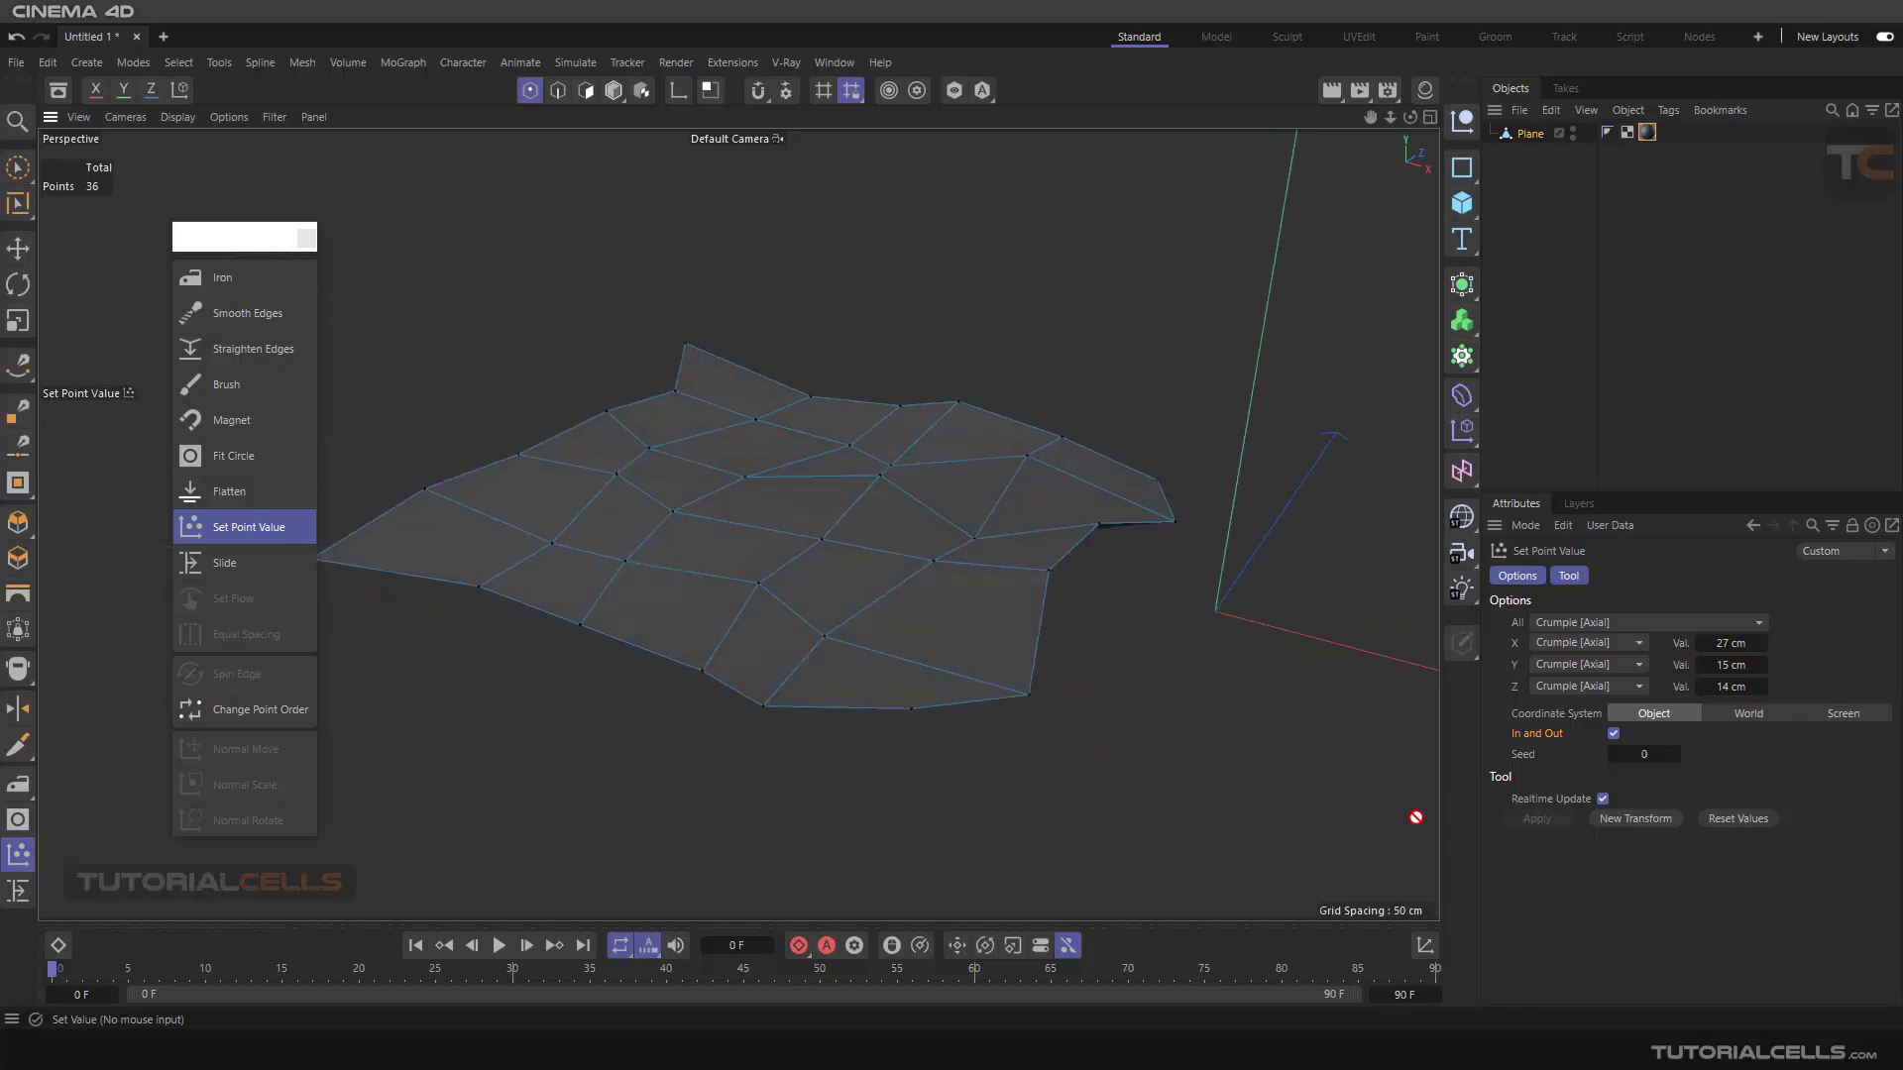
Step: Increase the Y crumple value to 47 cm, keeping all axes in Crumple [Axial] mode
click(1628, 623)
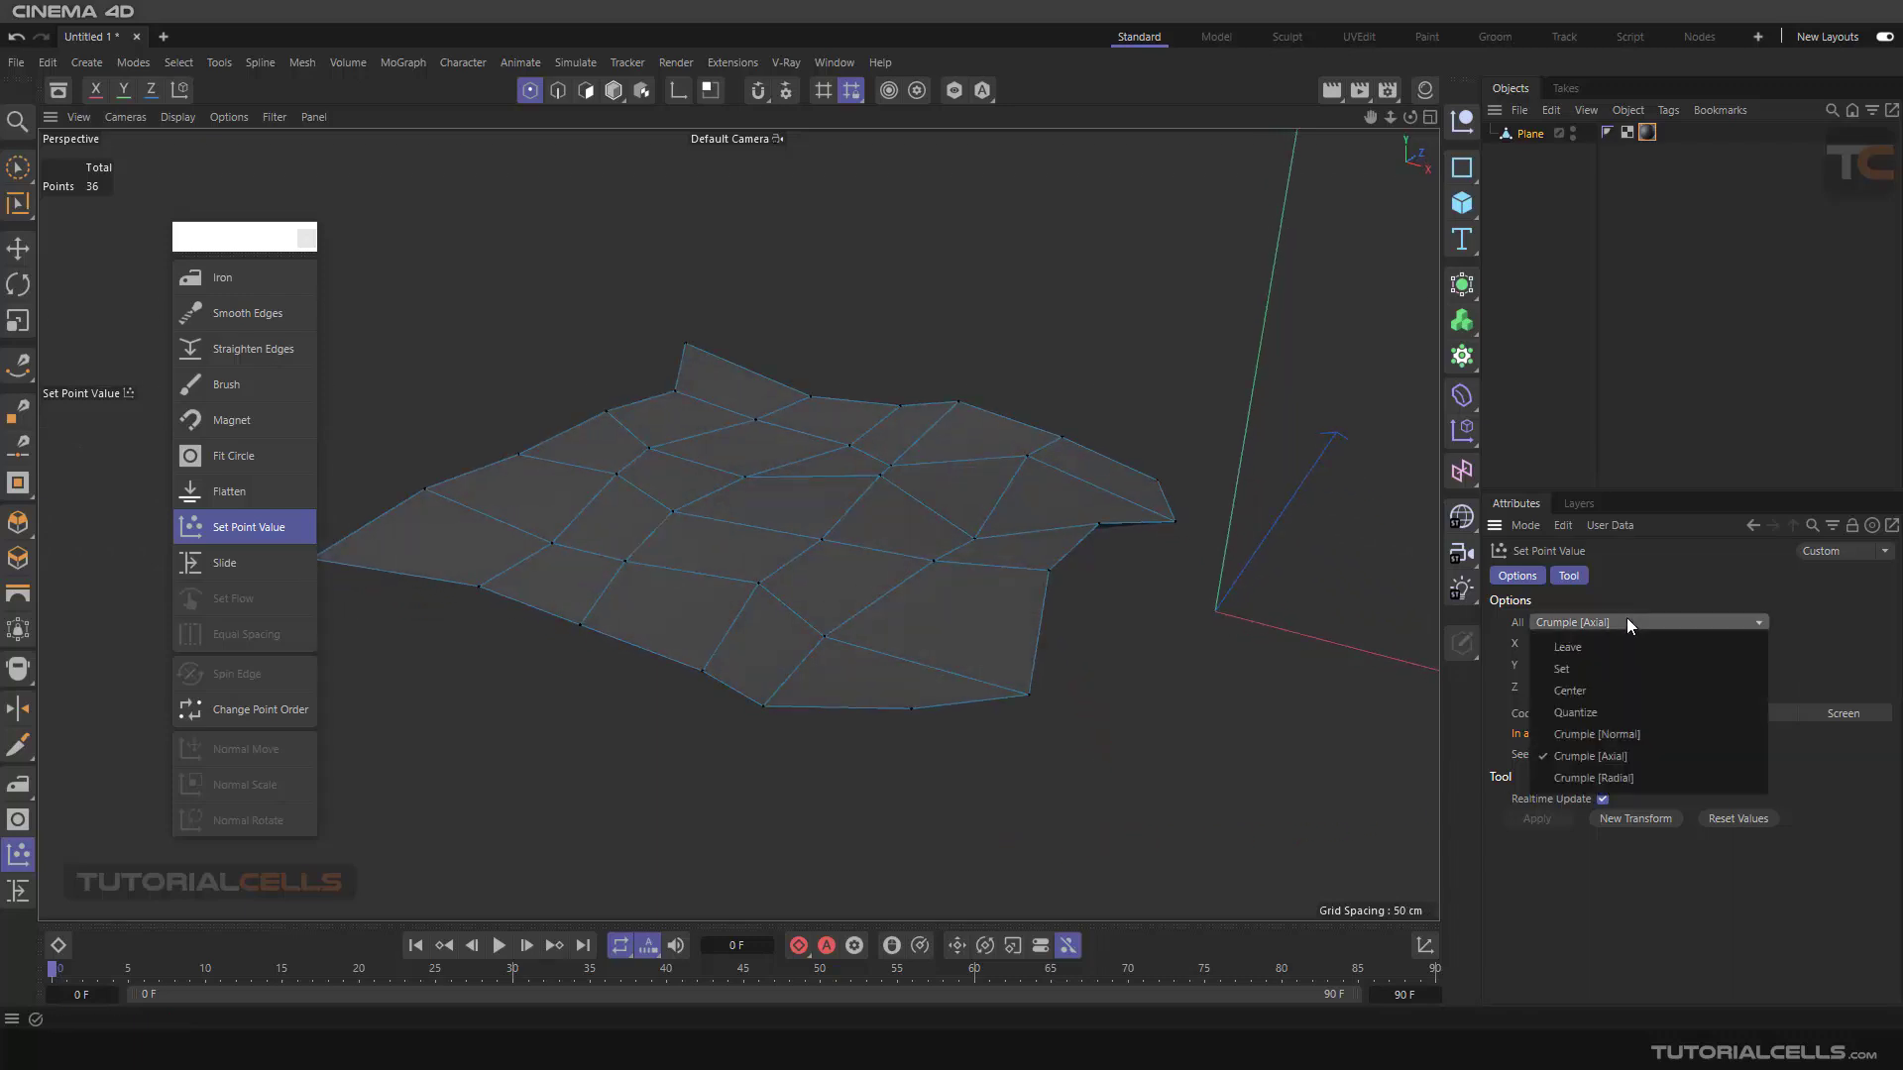
click(1811, 757)
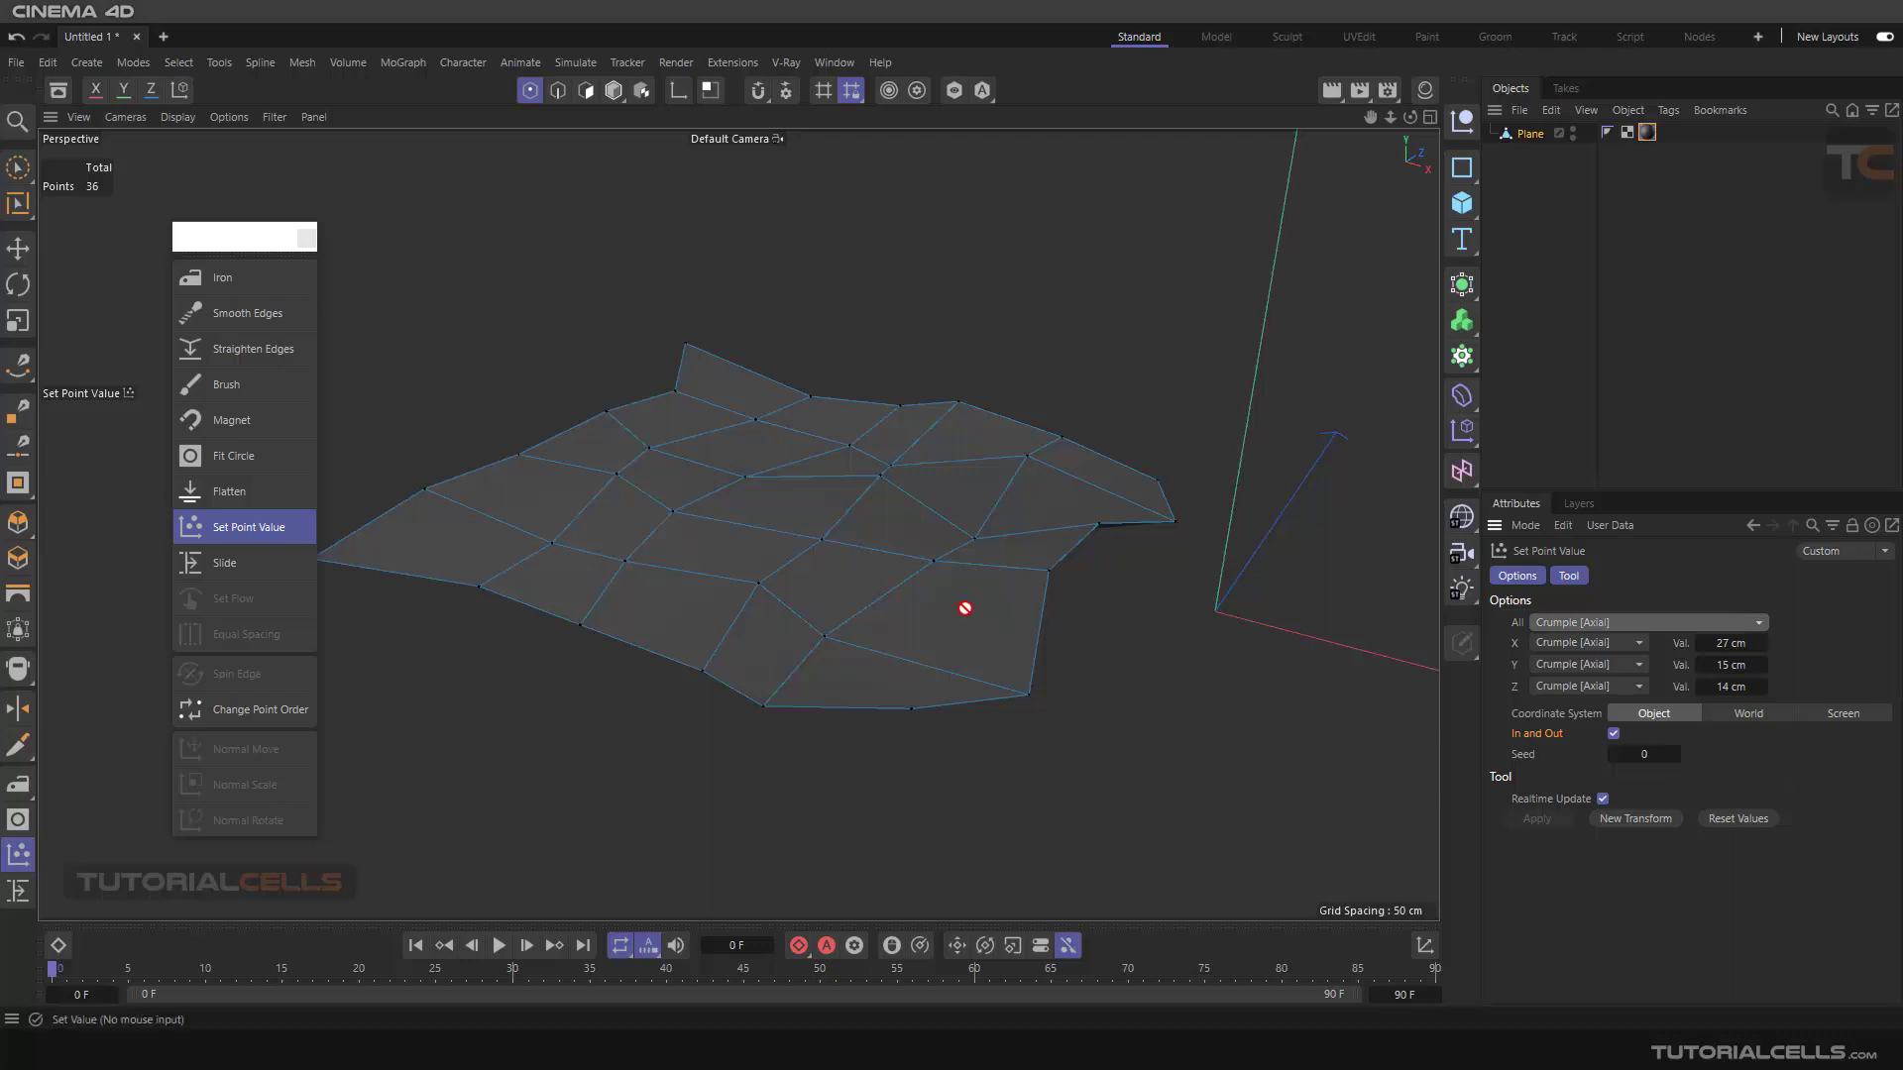
alt+drag(964, 607, 895, 582)
drag(1734, 663, 1765, 663)
alt+drag(917, 570, 917, 638)
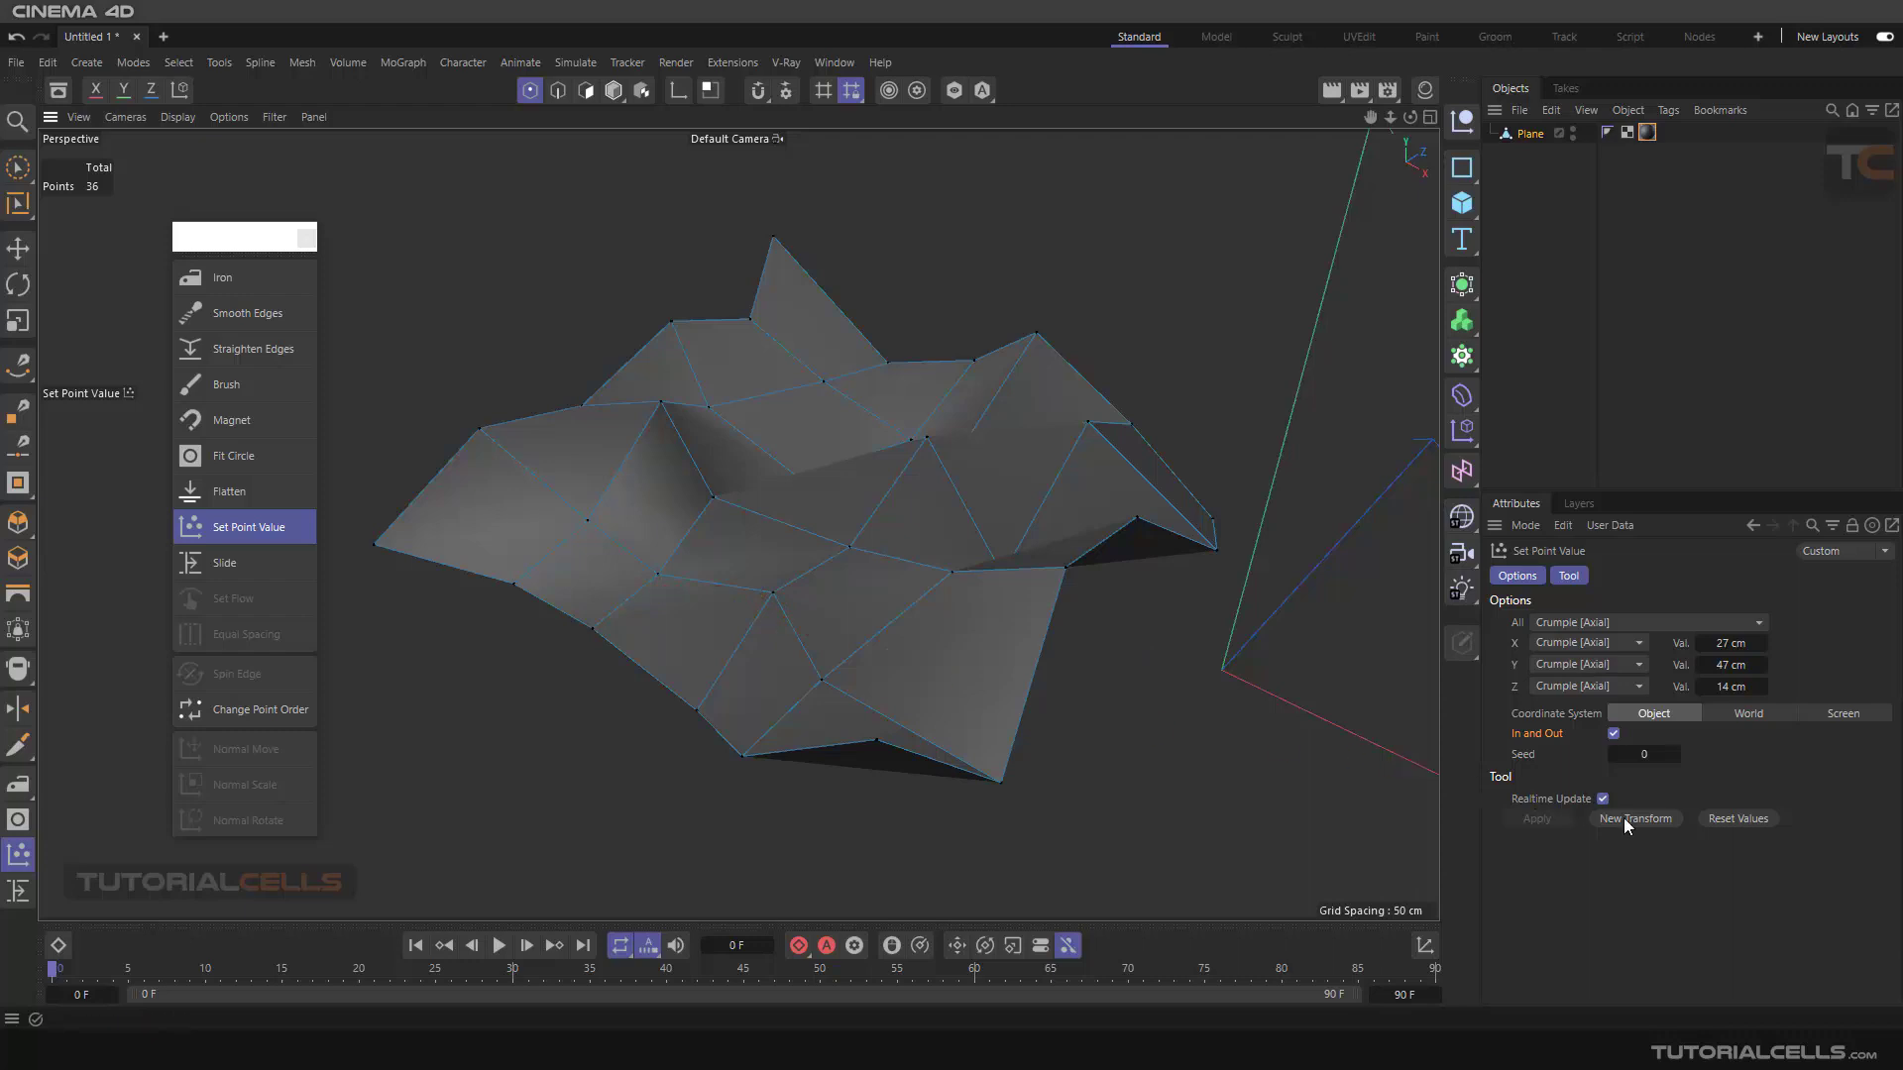
Step: Reset all Set Point Value settings to their defaults and inspect the plane
click(1735, 821)
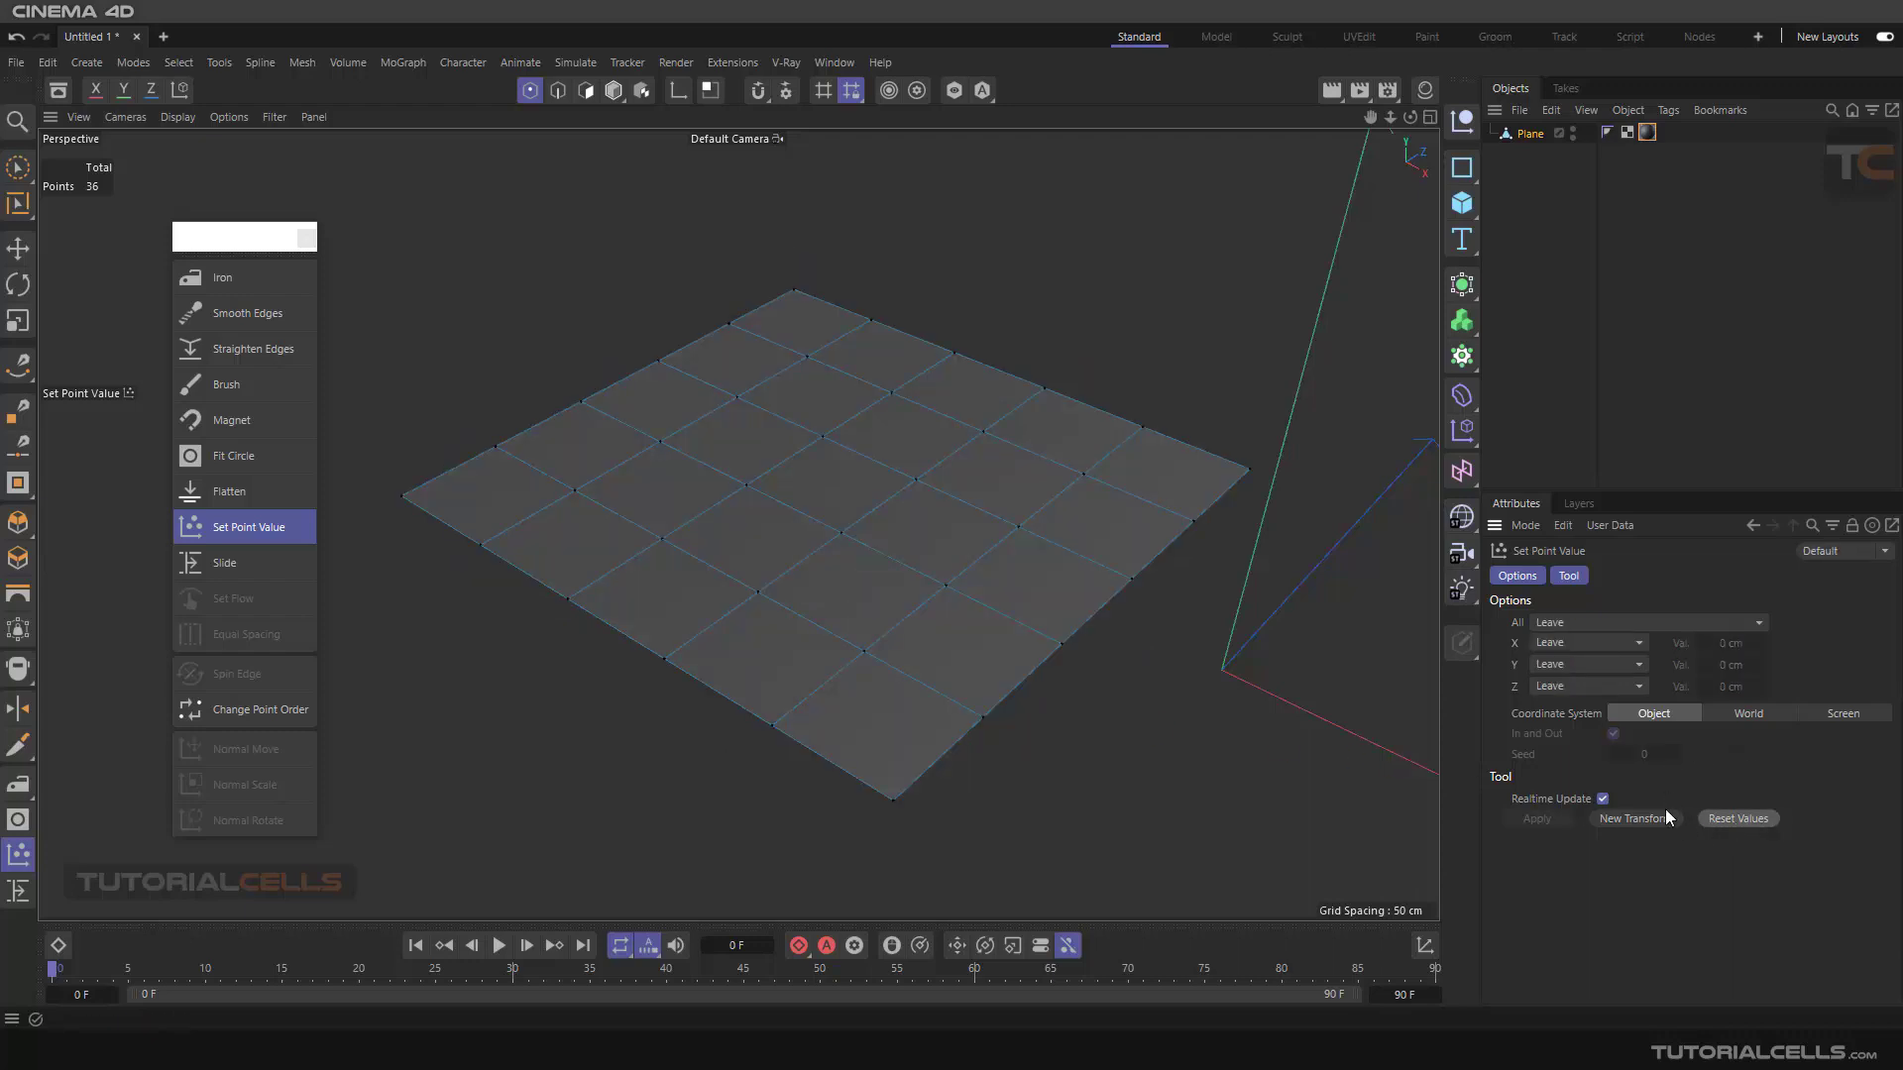
mouse_move(803, 506)
alt+mouse_down()
mouse_move(892, 442)
mouse_move(828, 425)
mouse_move(815, 493)
alt+mouse_up()
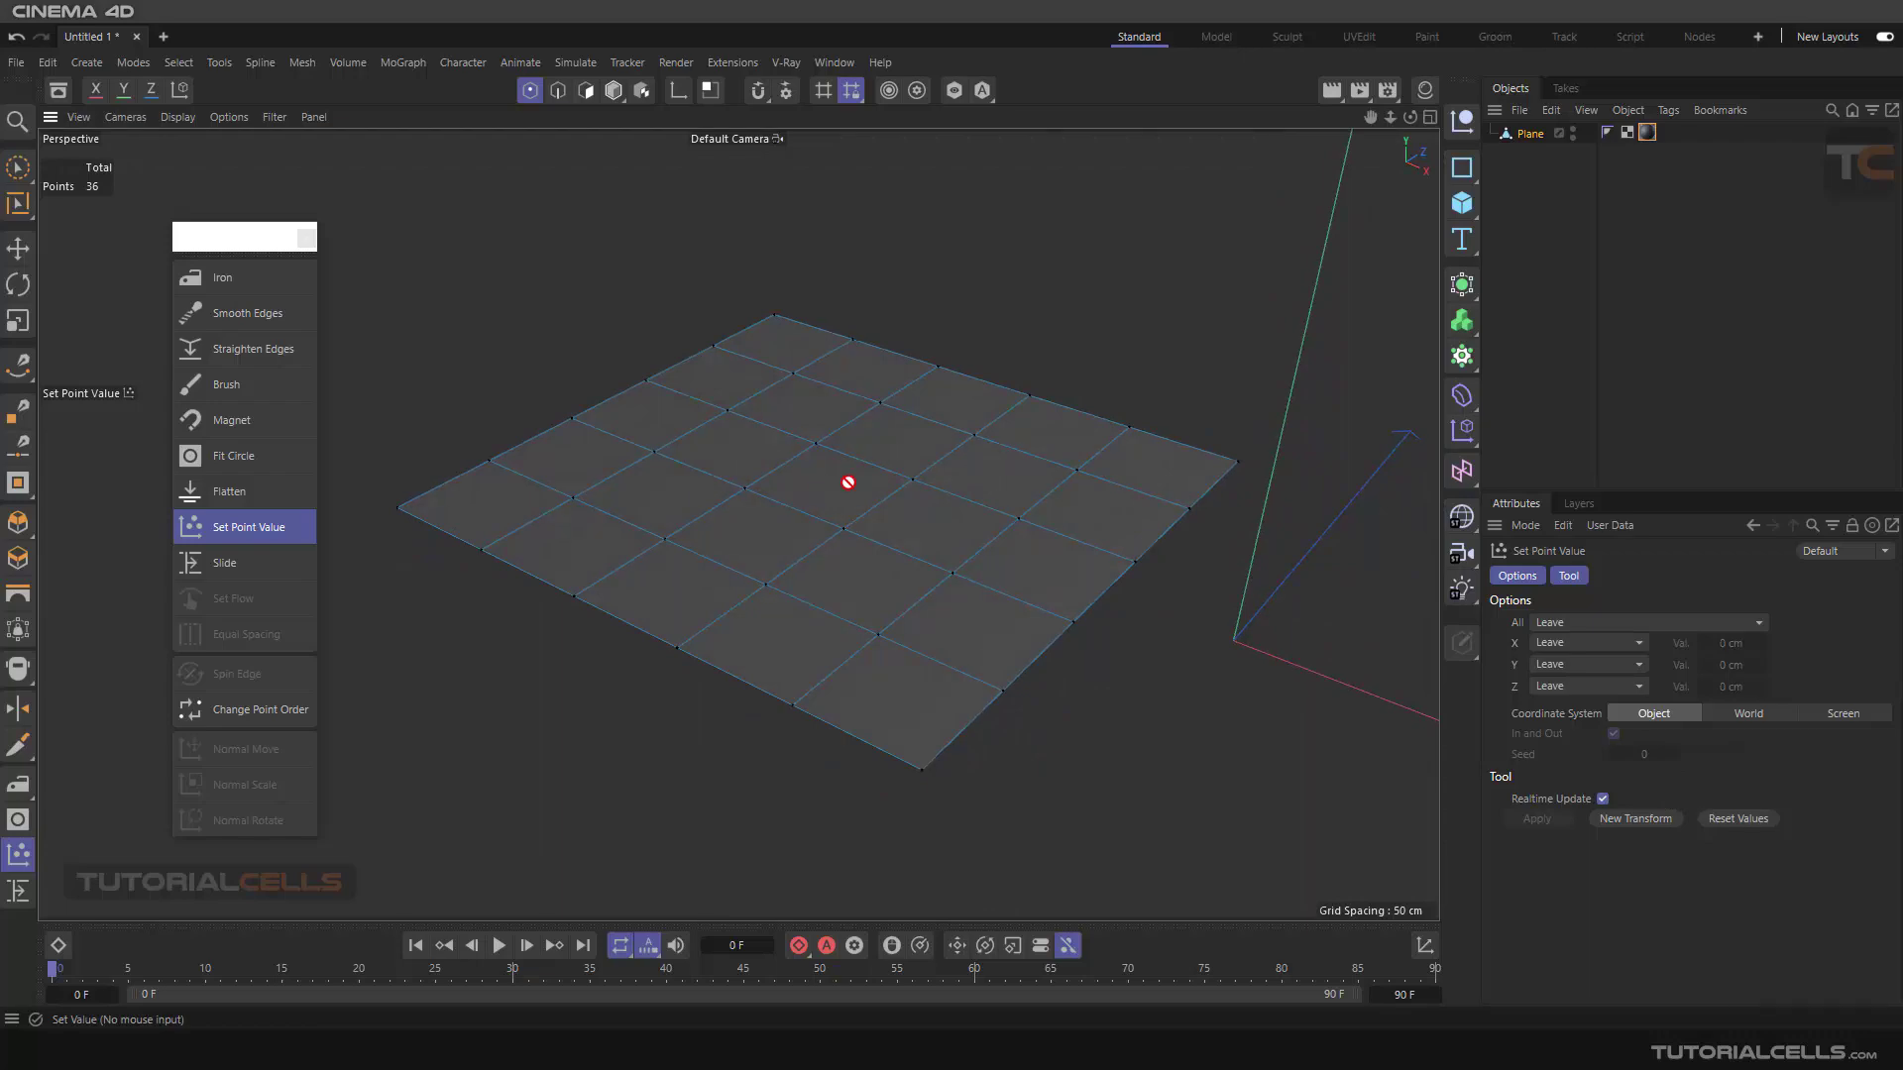